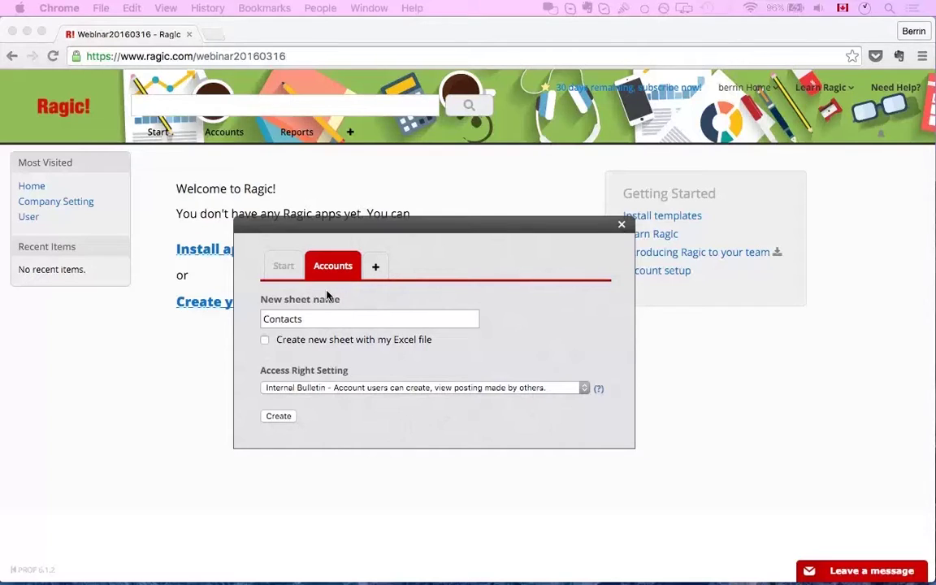
Step: Create a new sheet named Contacts under Accounts, opening it in Design Mode
{"action": "left_click", "coordinate": [315, 323]}
{"action": "left_click", "coordinate": [278, 416]}
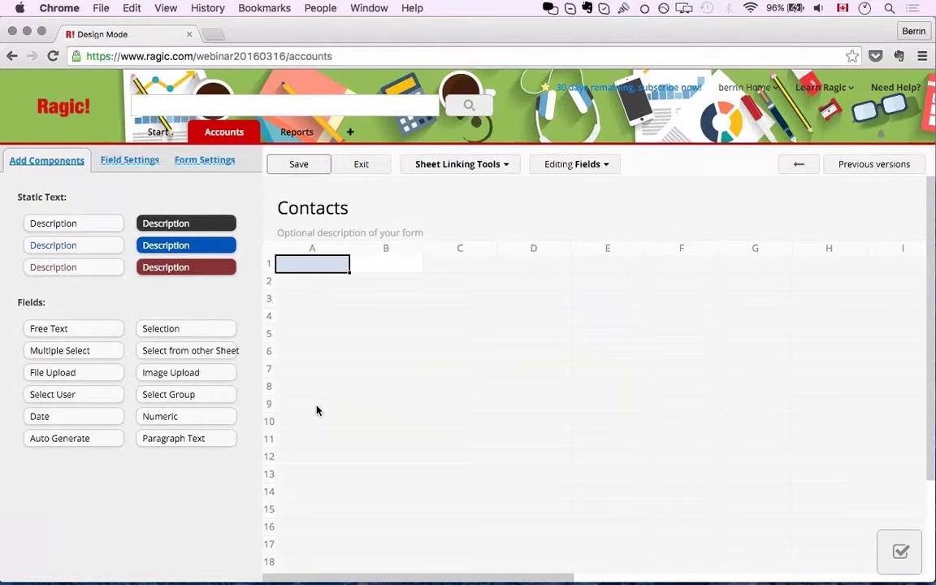
Step: Add First Name and Last Name text fields in cells A1 and A2
{"action": "left_click", "coordinate": [295, 268]}
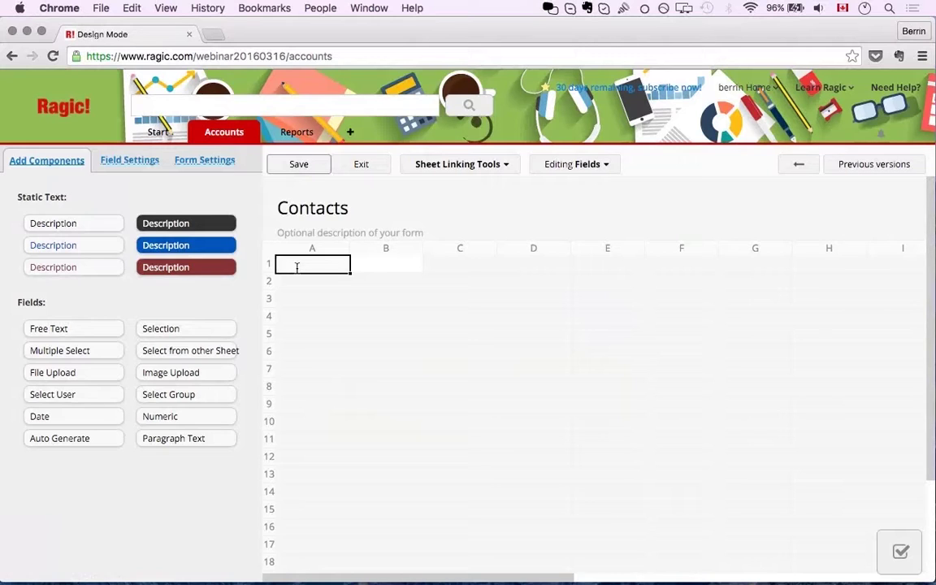
{"action": "type", "text": "Firs"}
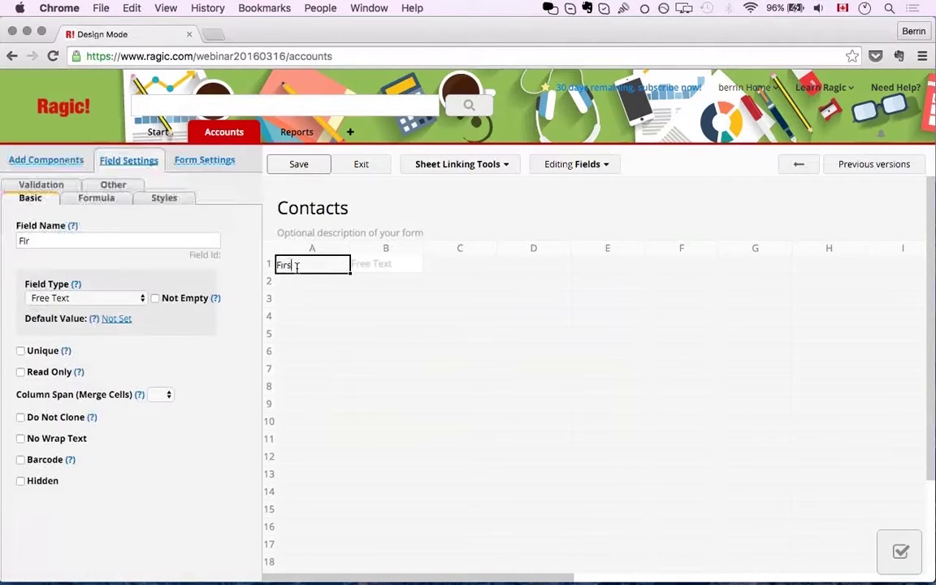
{"action": "type", "text": "t Name"}
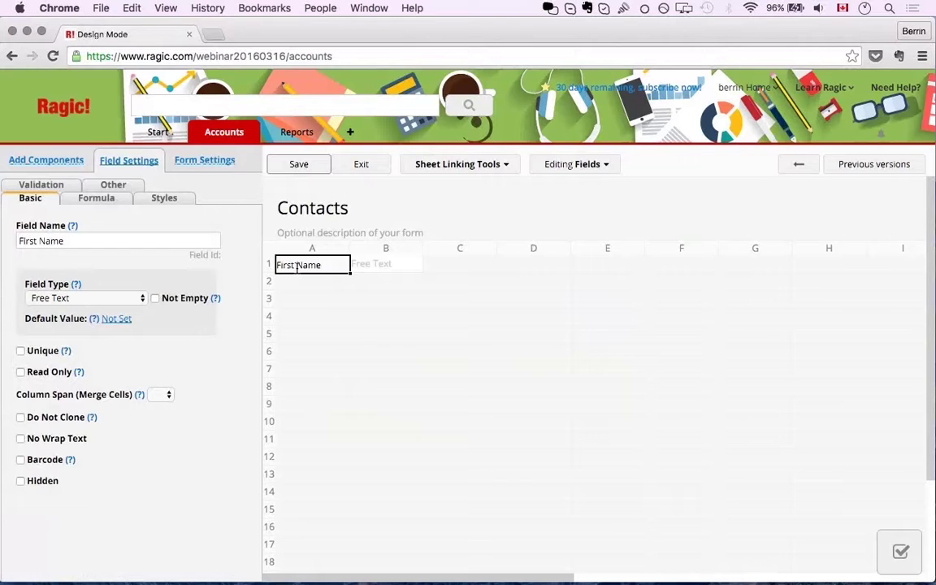
{"action": "key", "text": "Return"}
{"action": "type", "text": "L"}
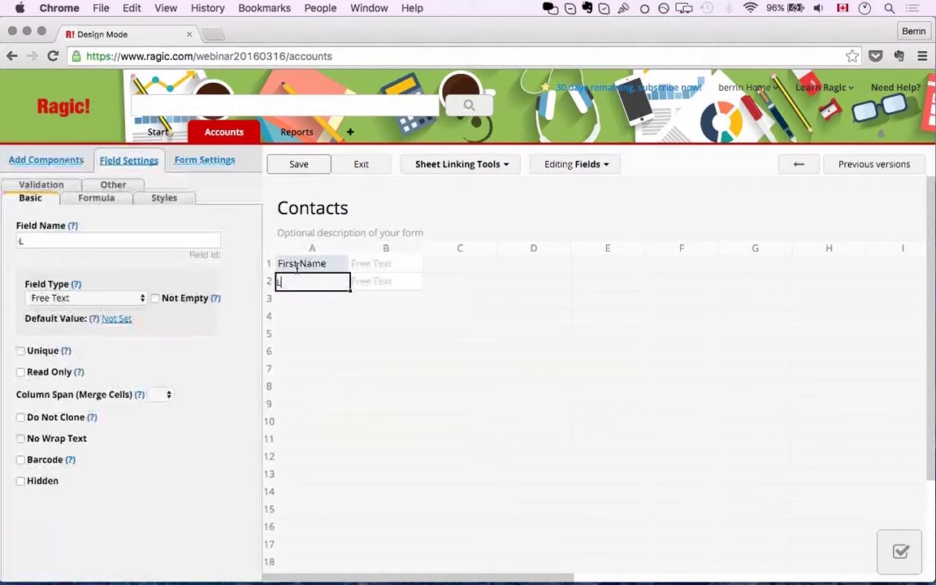
{"action": "type", "text": "ast Name"}
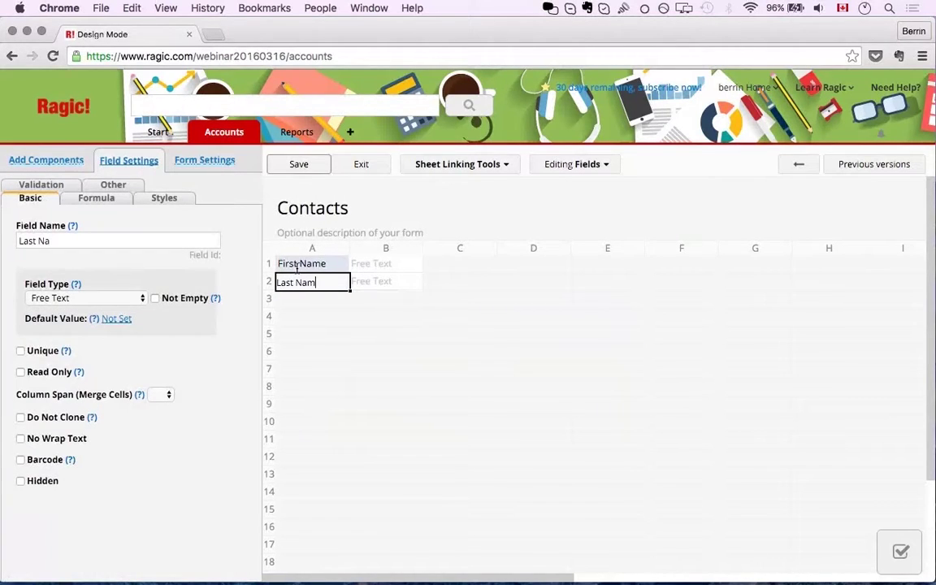
{"action": "left_click", "coordinate": [337, 307]}
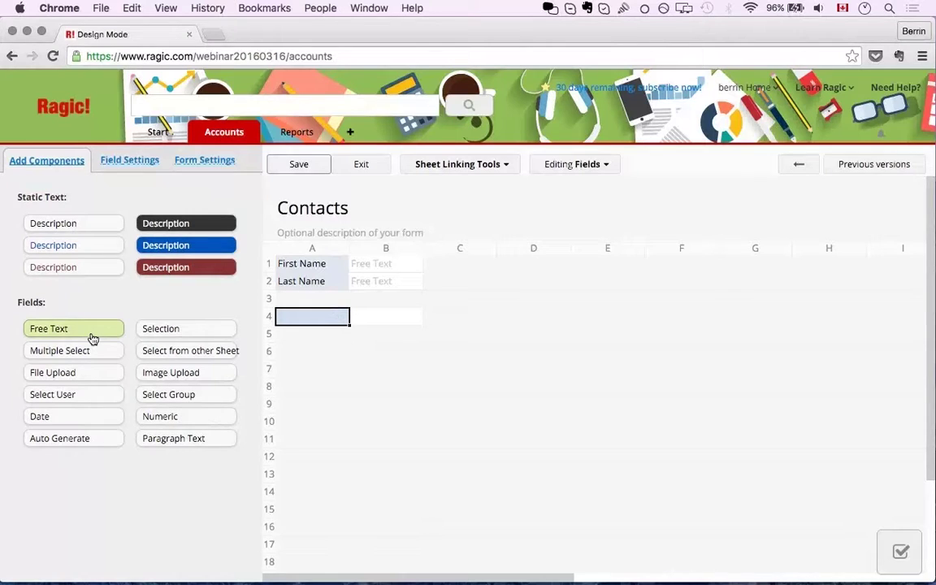
Step: Add a field named Address in cell A4 and set its field type to Address
{"action": "left_click_drag", "start_coordinate": [93, 338], "coordinate": [339, 321]}
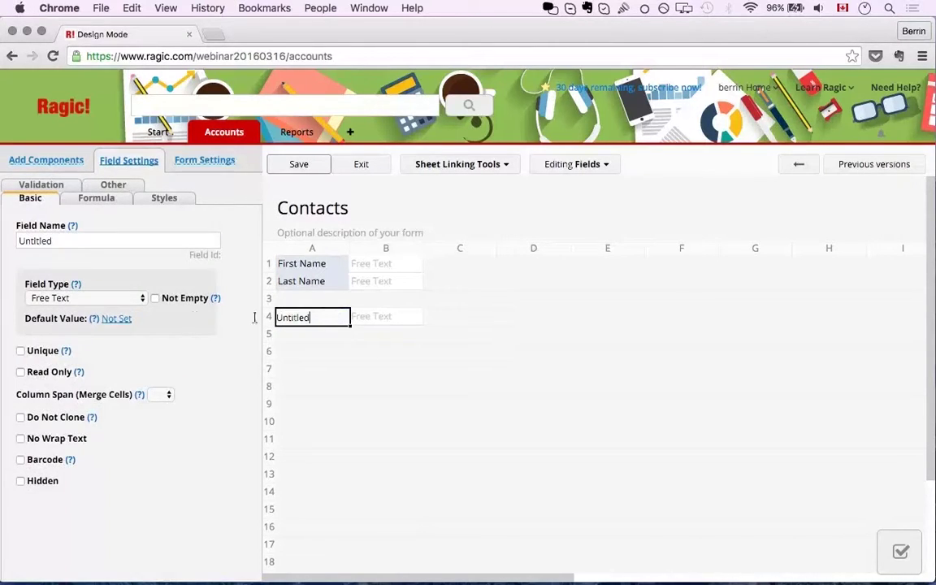
{"action": "key", "text": "BackSpace"}
{"action": "type", "text": "Address"}
{"action": "left_click", "coordinate": [111, 300]}
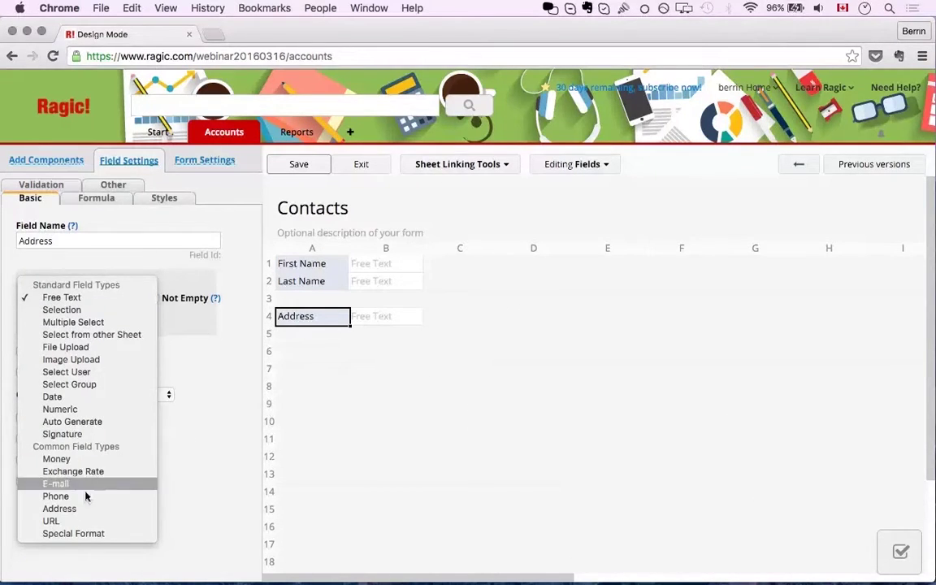
{"action": "left_click", "coordinate": [64, 510]}
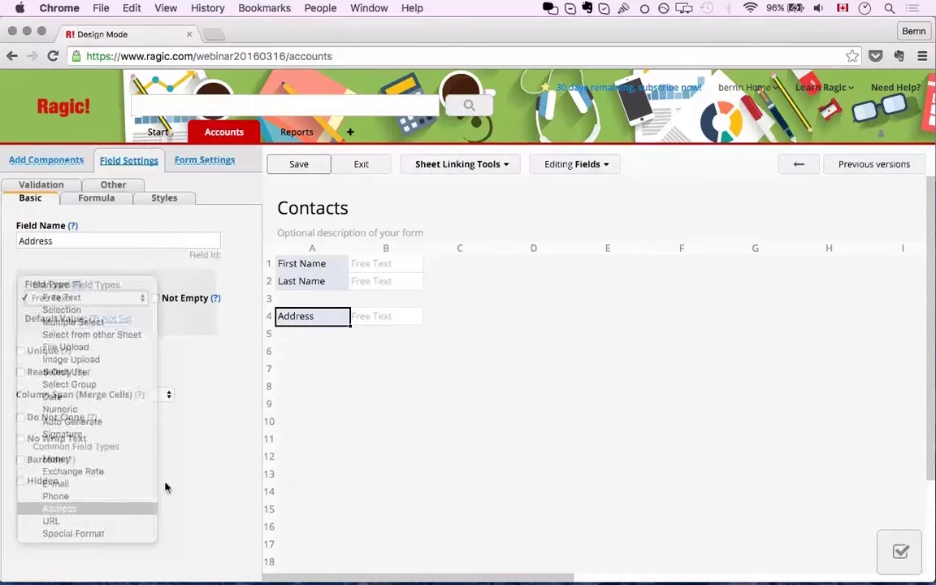
{"action": "left_click", "coordinate": [294, 340]}
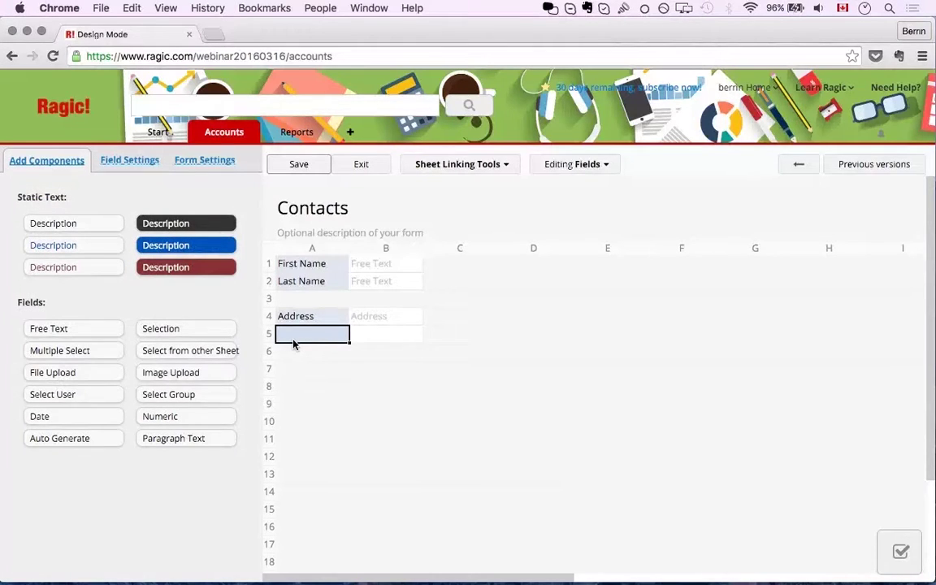
Step: Add a Phone Number field in A5, widen column B, and save the design
{"action": "type", "text": "Phone Number"}
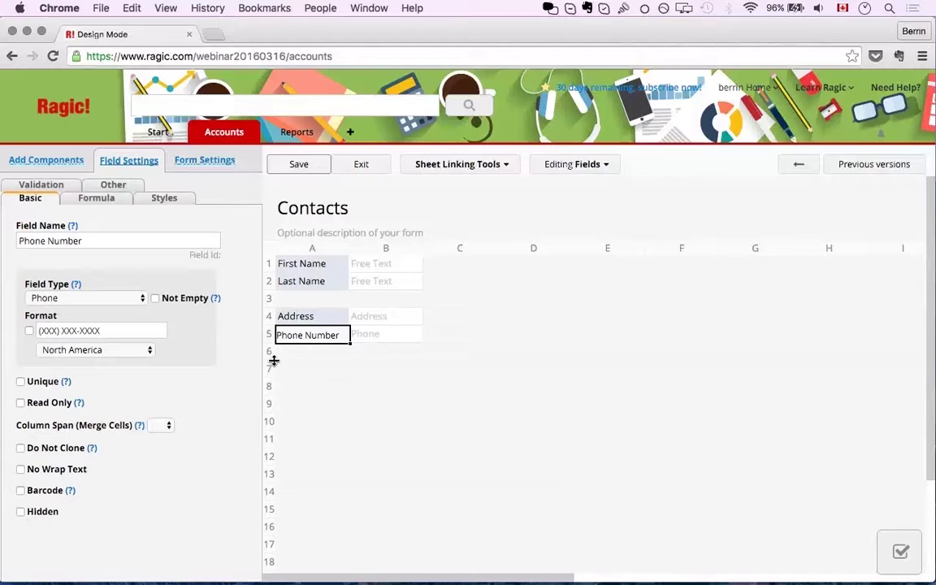
{"action": "double_click", "coordinate": [314, 336]}
{"action": "left_click_drag", "start_coordinate": [420, 247], "coordinate": [490, 250]}
{"action": "left_click", "coordinate": [279, 163]}
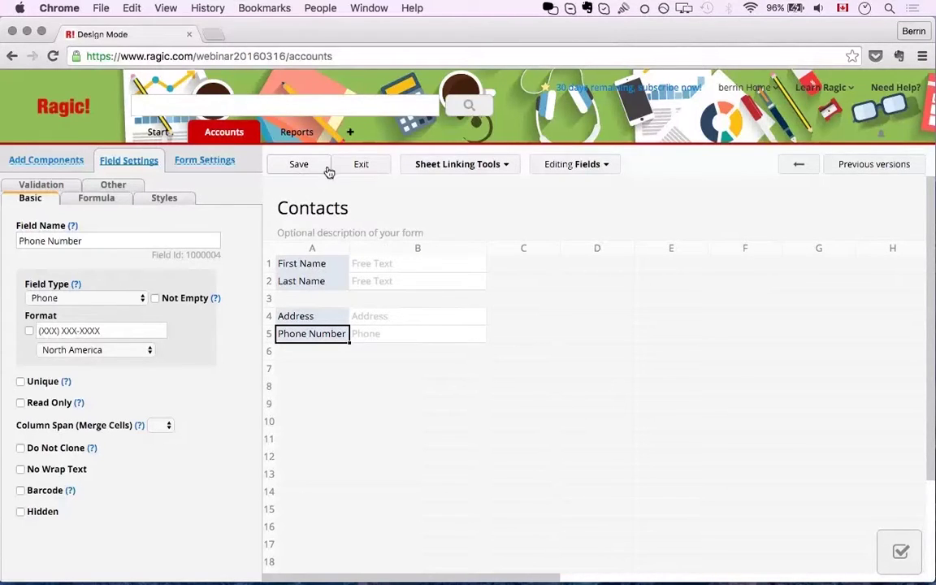
Step: Leave design mode and enter the first contact's first name, last name, street address and phone number, then save
{"action": "left_click", "coordinate": [382, 167]}
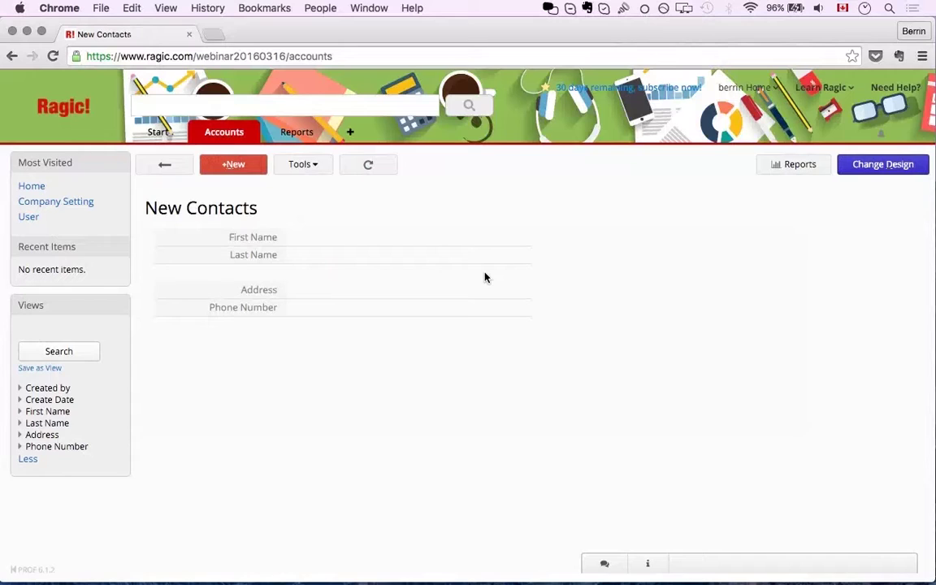
{"action": "left_click", "coordinate": [440, 244]}
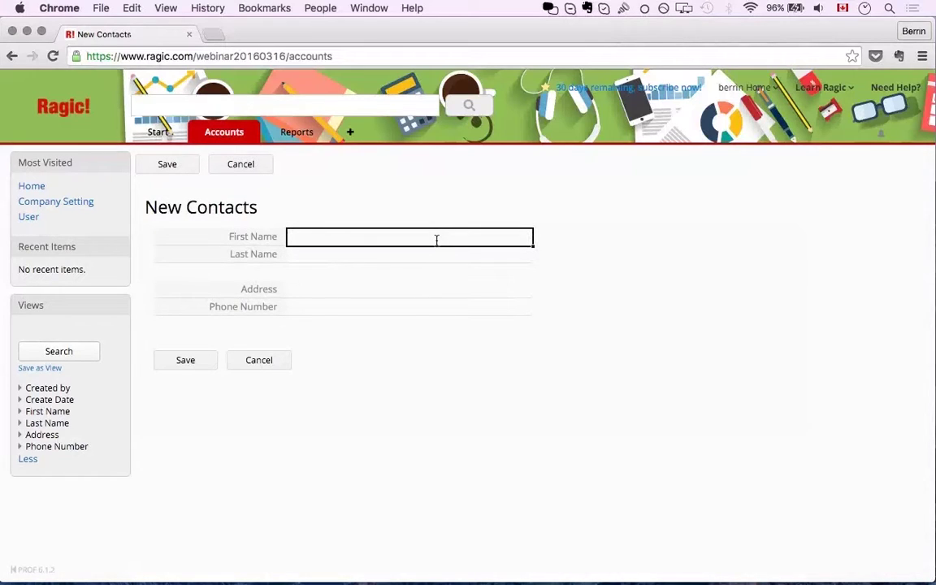
{"action": "type", "text": "Pete"}
{"action": "type", "text": "r P"}
{"action": "type", "text": "a"}
{"action": "key", "text": "BackSpace"}
{"action": "key", "text": "BackSpace"}
{"action": "key", "text": "BackSpace"}
{"action": "key", "text": "Tab"}
{"action": "type", "text": "Parker"}
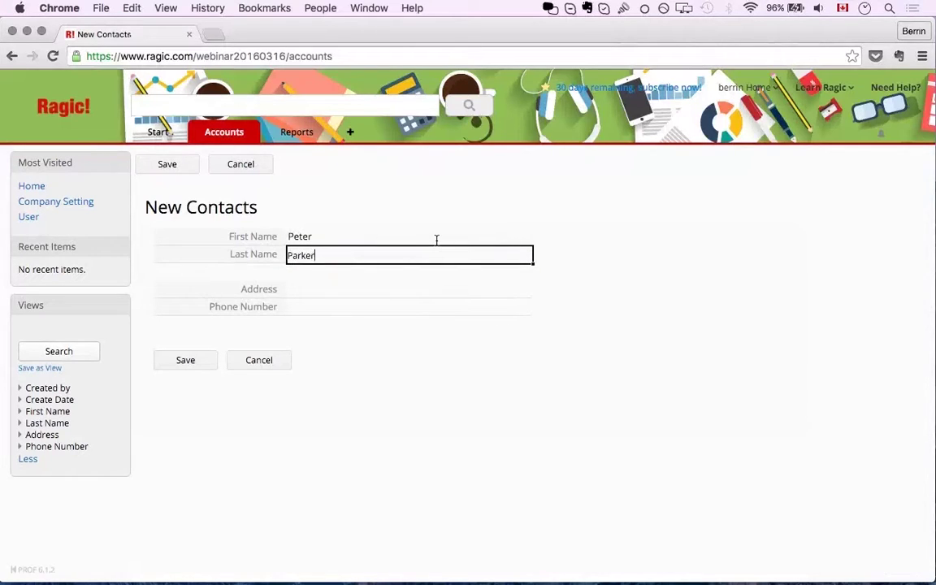
{"action": "key", "text": "Tab"}
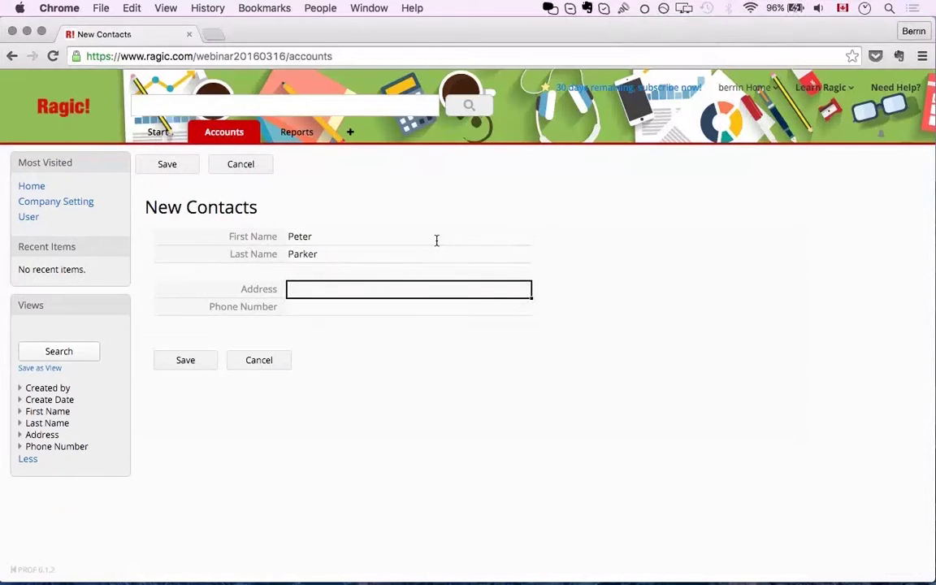
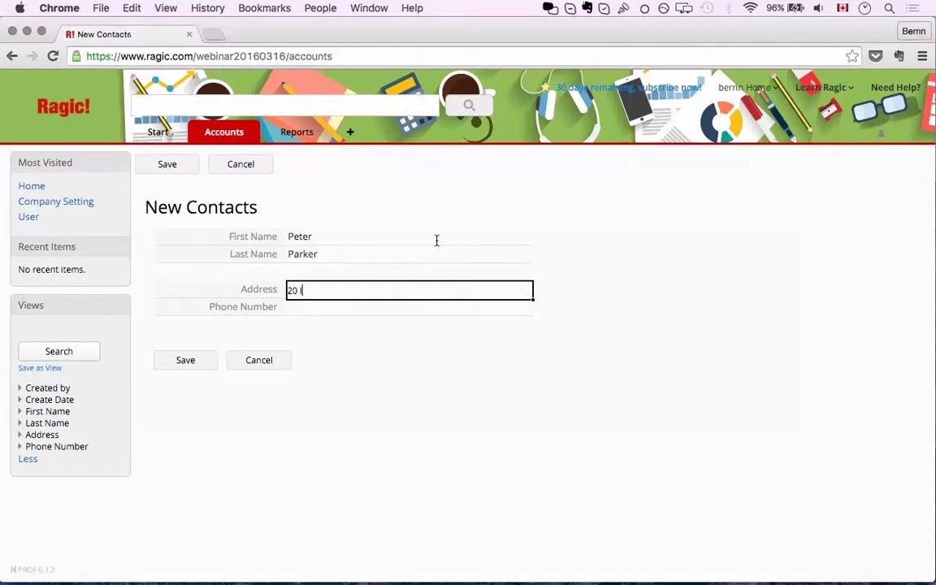
{"action": "key", "text": "Tab"}
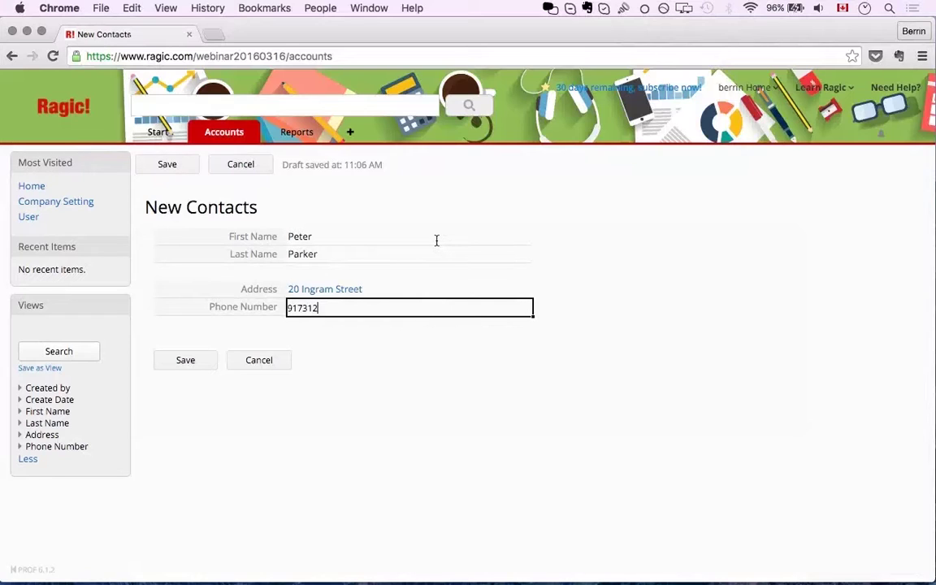
{"action": "left_click", "coordinate": [187, 361]}
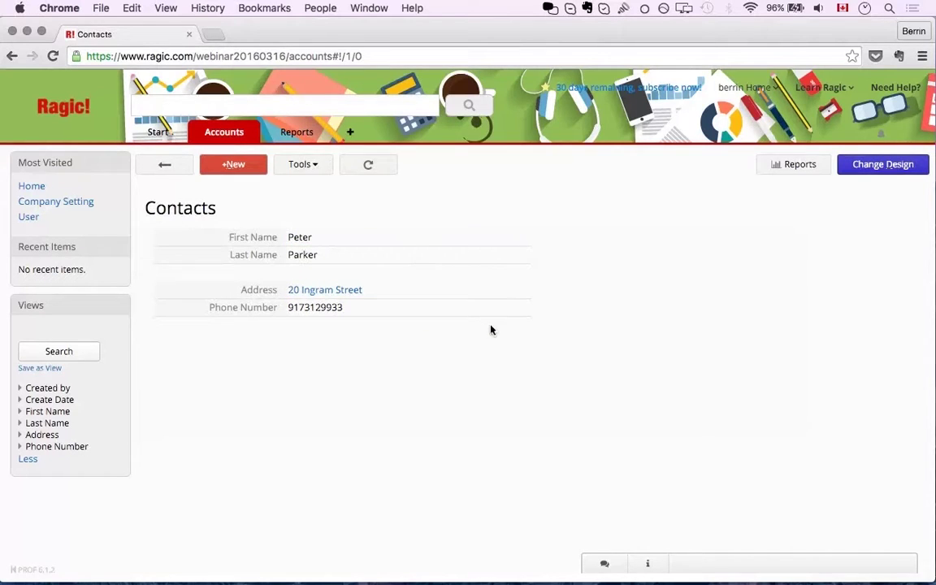
{"action": "mouse_move", "coordinate": [230, 142]}
Step: Create a new entry with the second person's first and last name, street address and phone, then save
{"action": "left_click", "coordinate": [234, 165]}
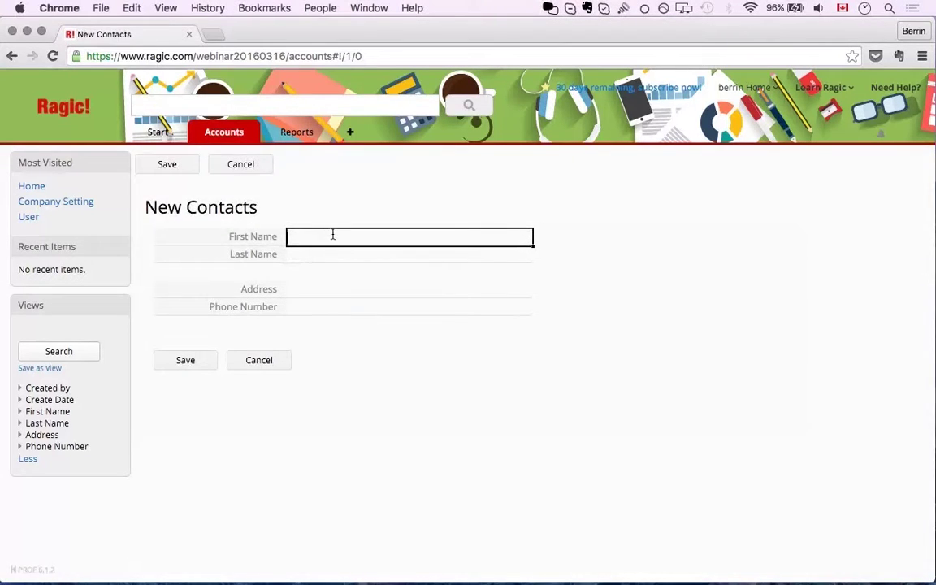
{"action": "type", "text": "Harry"}
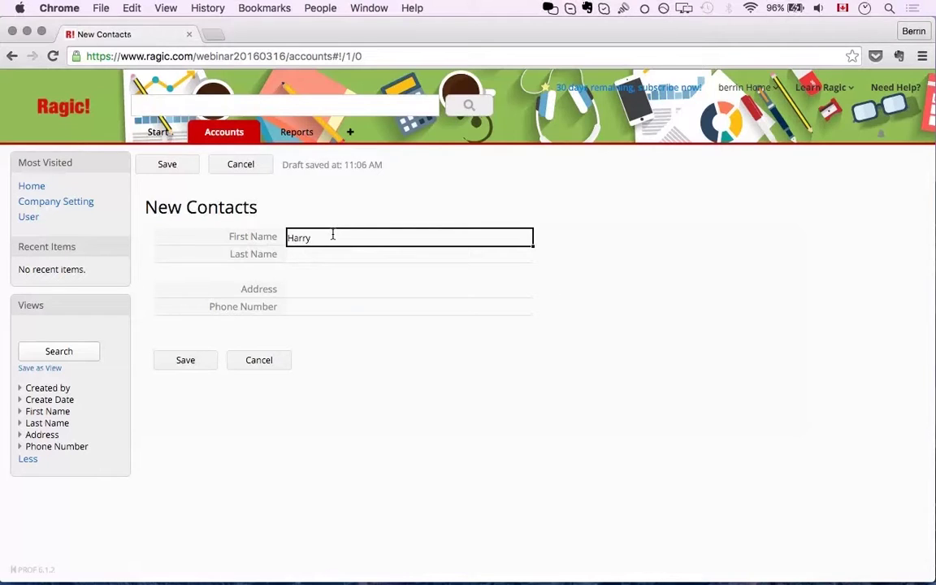
{"action": "key", "text": "Tab"}
{"action": "type", "text": "Osborn"}
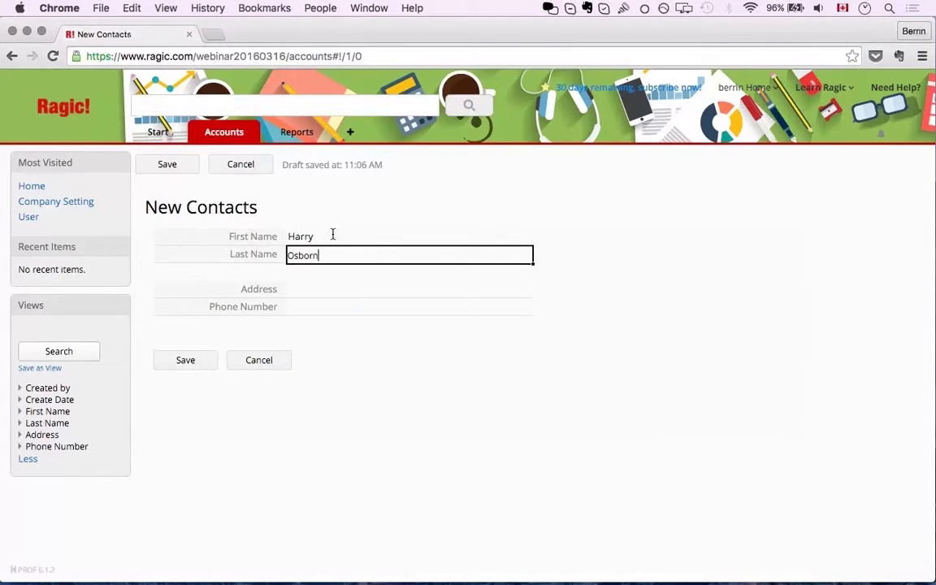
{"action": "key", "text": "Tab"}
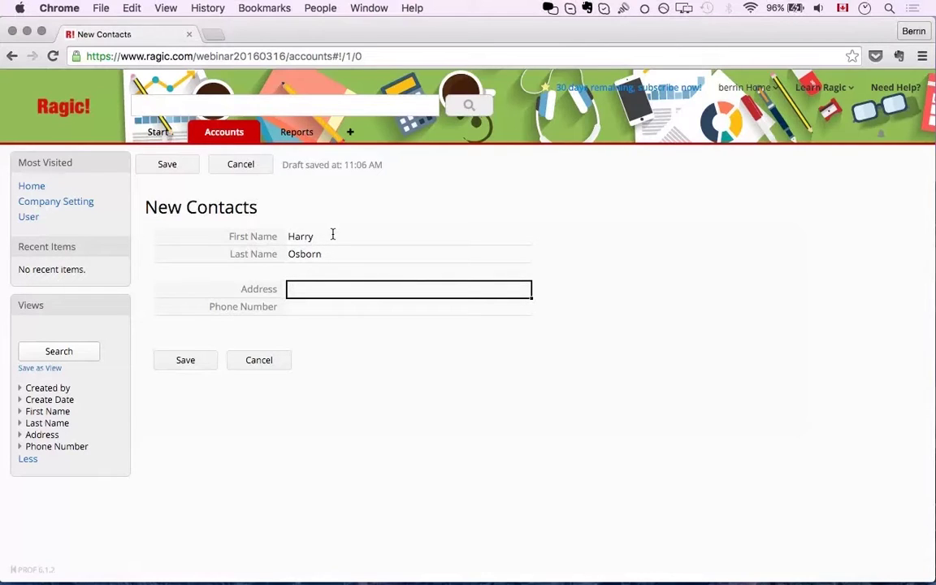
{"action": "key", "text": "Tab"}
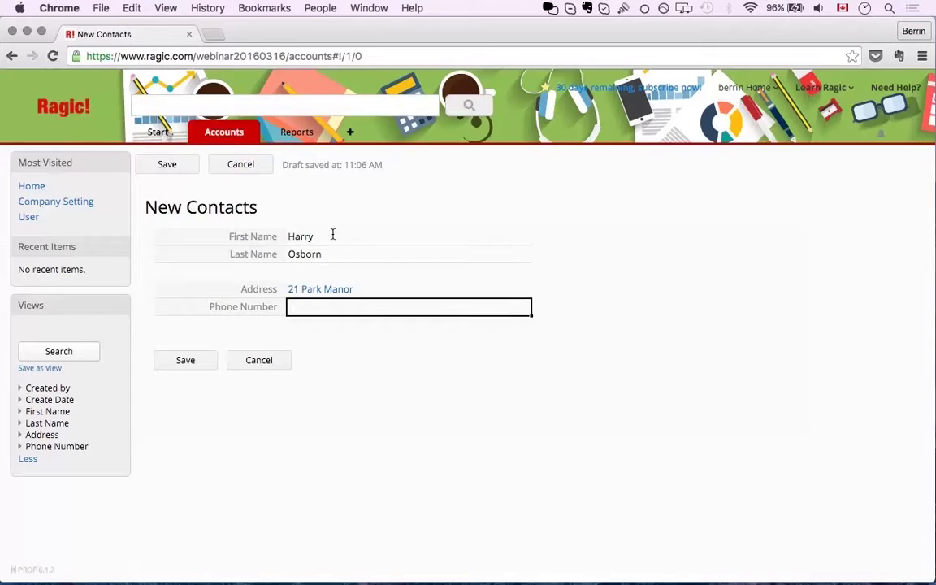
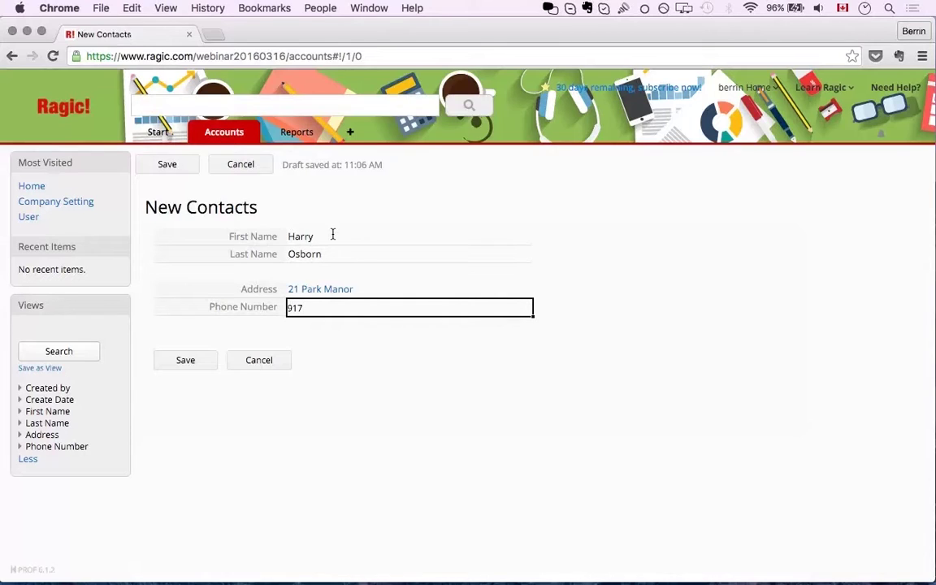
{"action": "left_click", "coordinate": [184, 360]}
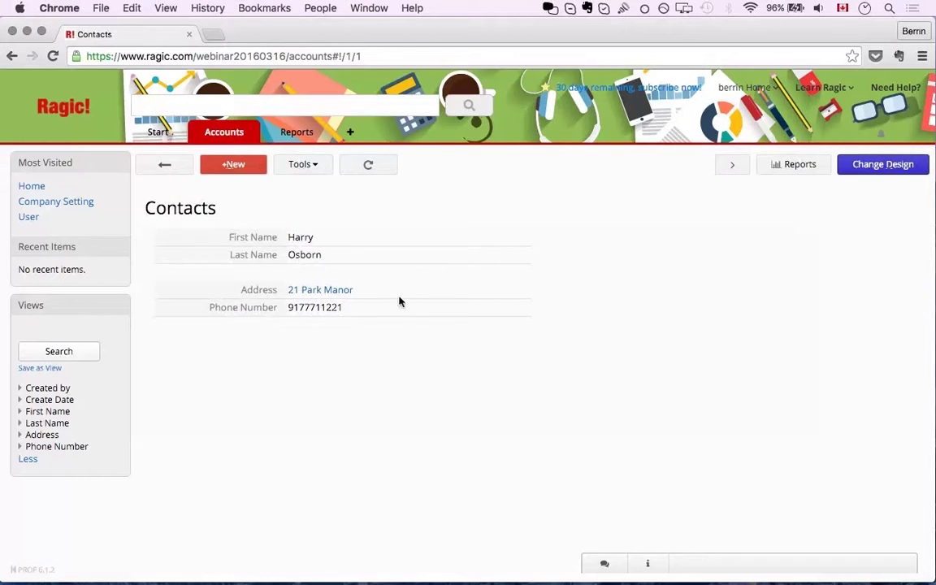
Step: Return to the All Contacts list and open the second contact's record
{"action": "left_click", "coordinate": [165, 169]}
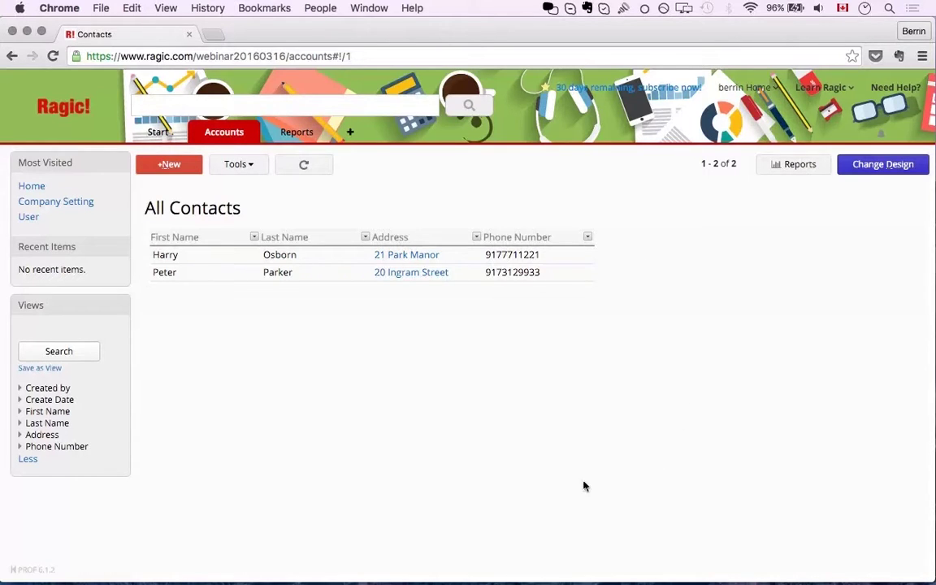
{"action": "left_click", "coordinate": [721, 167]}
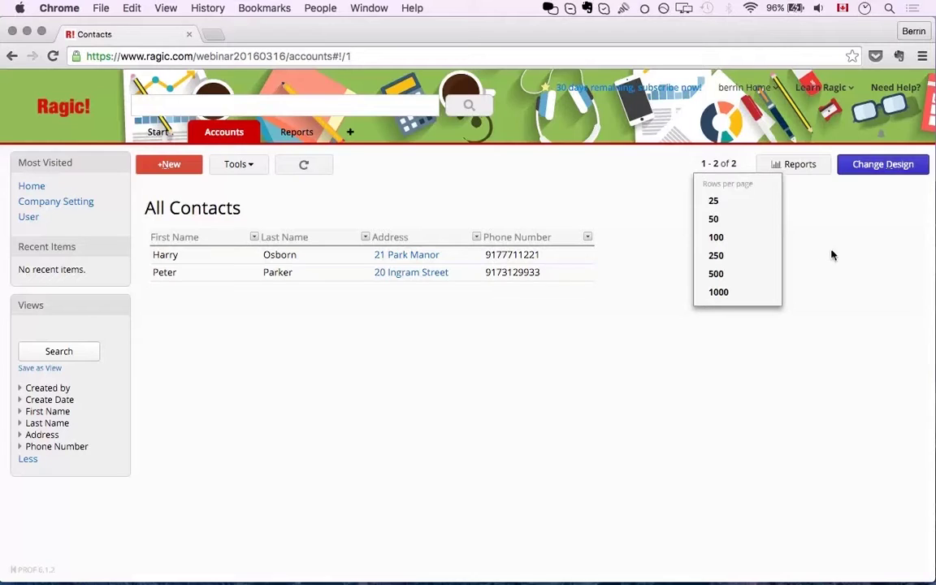
{"action": "left_click", "coordinate": [719, 164]}
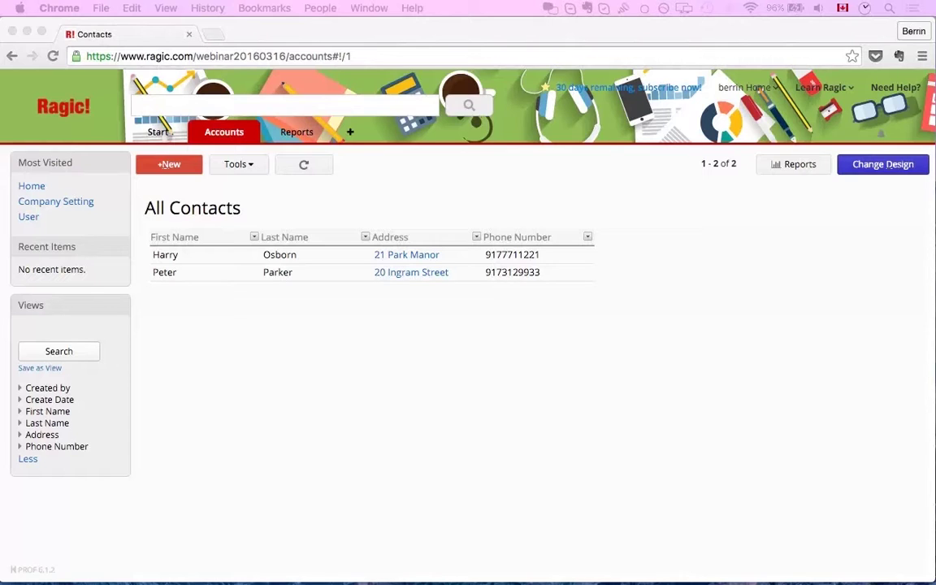
{"action": "left_click", "coordinate": [573, 449]}
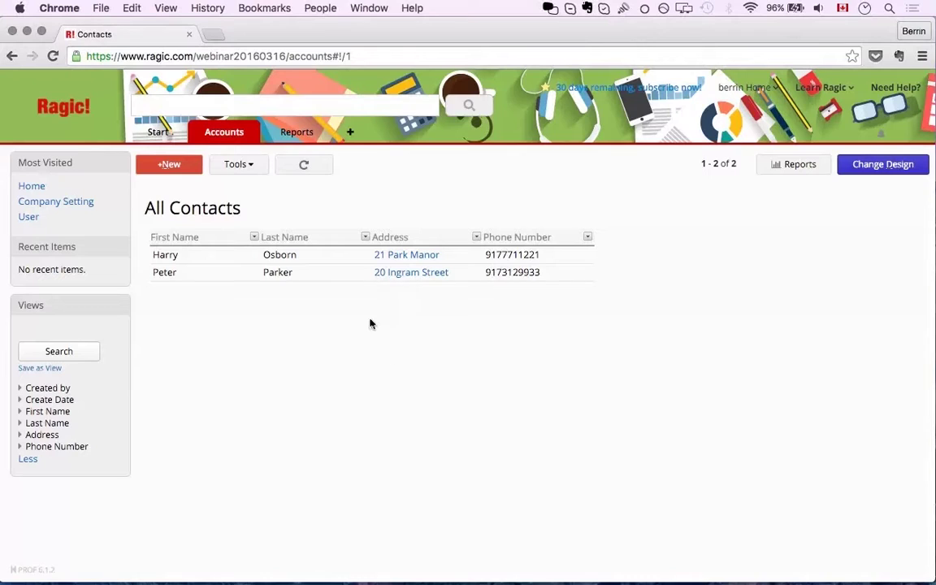
{"action": "left_click", "coordinate": [326, 282]}
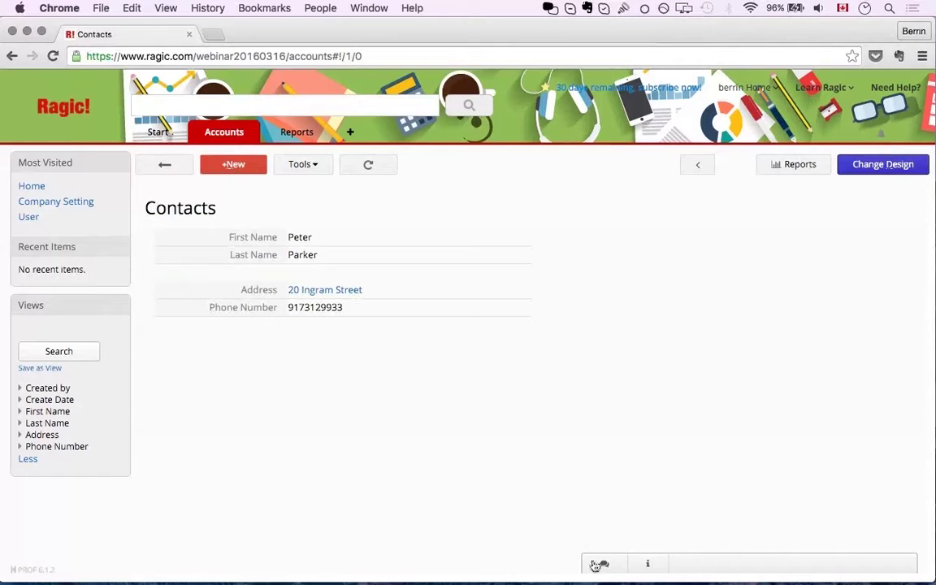
Step: Post the comment 'Meeting at 12:00' on this record and collapse the comments panel
{"action": "left_click", "coordinate": [603, 563]}
{"action": "left_click", "coordinate": [636, 508]}
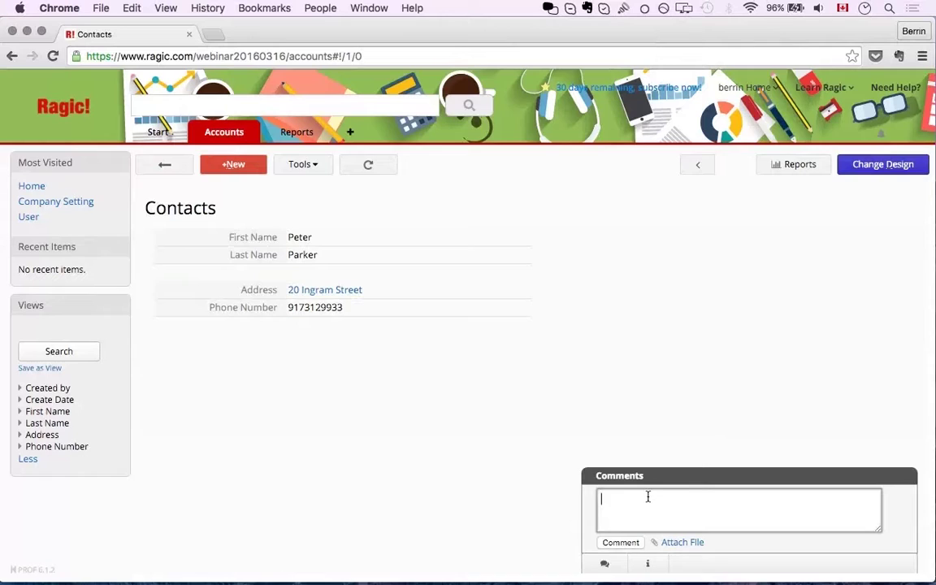
{"action": "type", "text": "Meeting at 12:00"}
{"action": "left_click", "coordinate": [618, 546]}
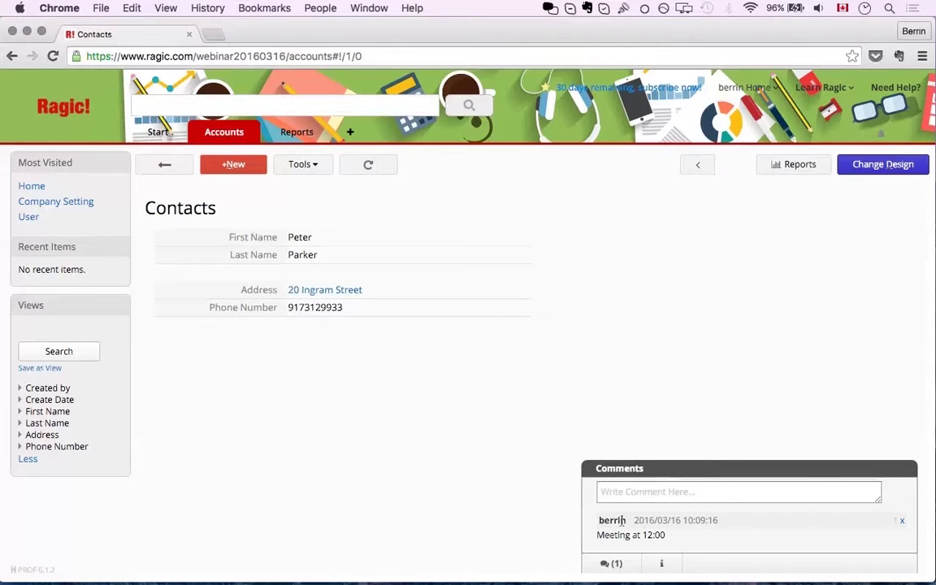
{"action": "left_click", "coordinate": [654, 468]}
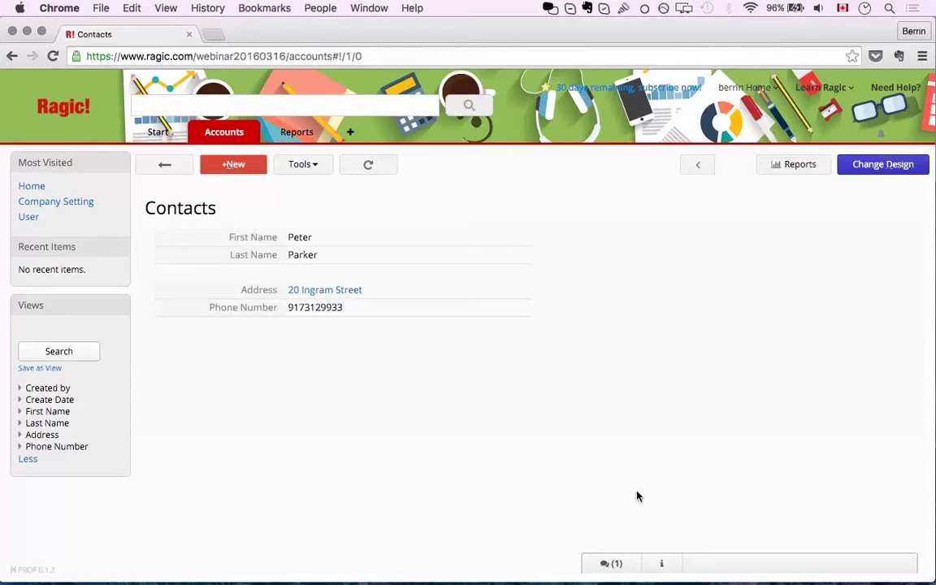
Step: Switch to design mode and add a Contact Record field in cell A7
{"action": "left_click", "coordinate": [855, 172]}
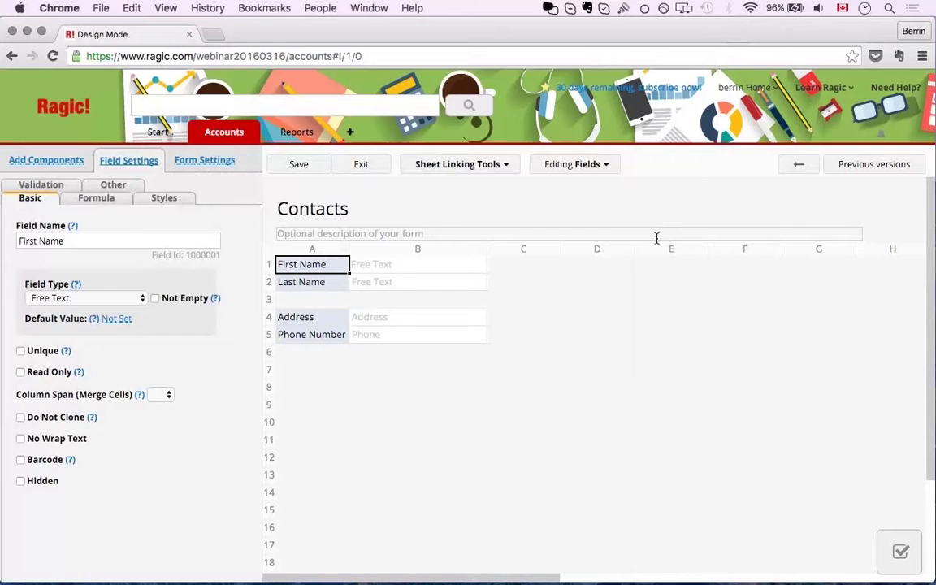
{"action": "left_click", "coordinate": [316, 376]}
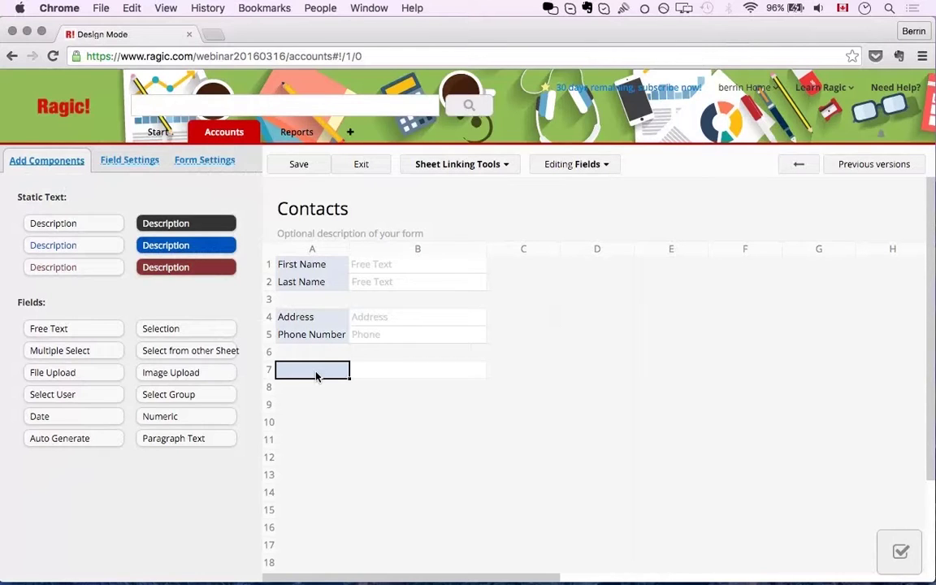
{"action": "type", "text": "Conta"}
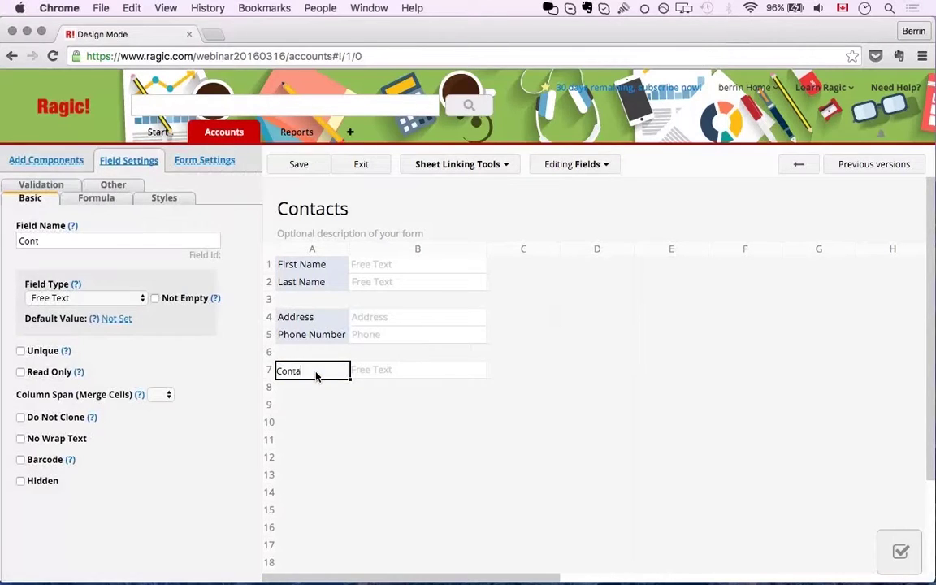
{"action": "type", "text": "ct Record"}
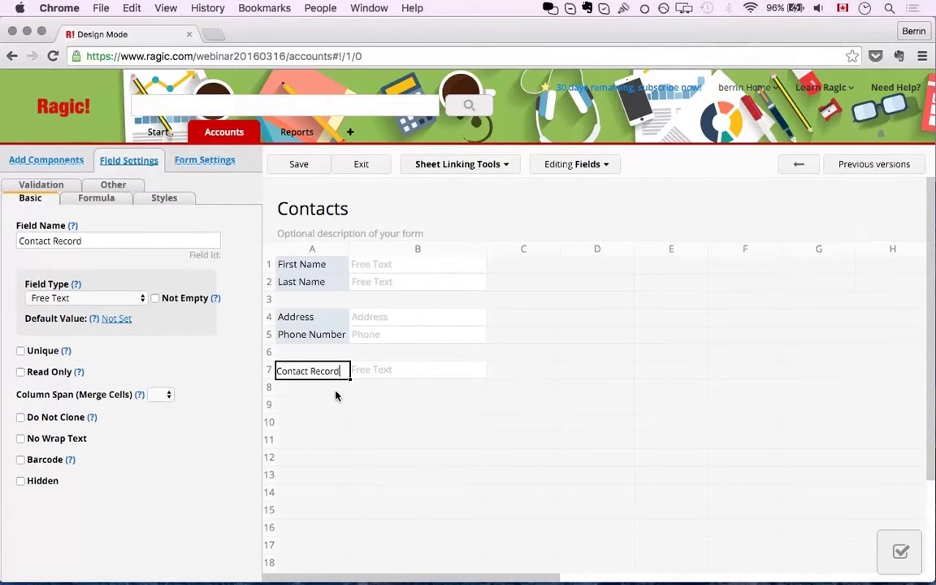
{"action": "left_click", "coordinate": [336, 390]}
{"action": "left_click", "coordinate": [446, 411]}
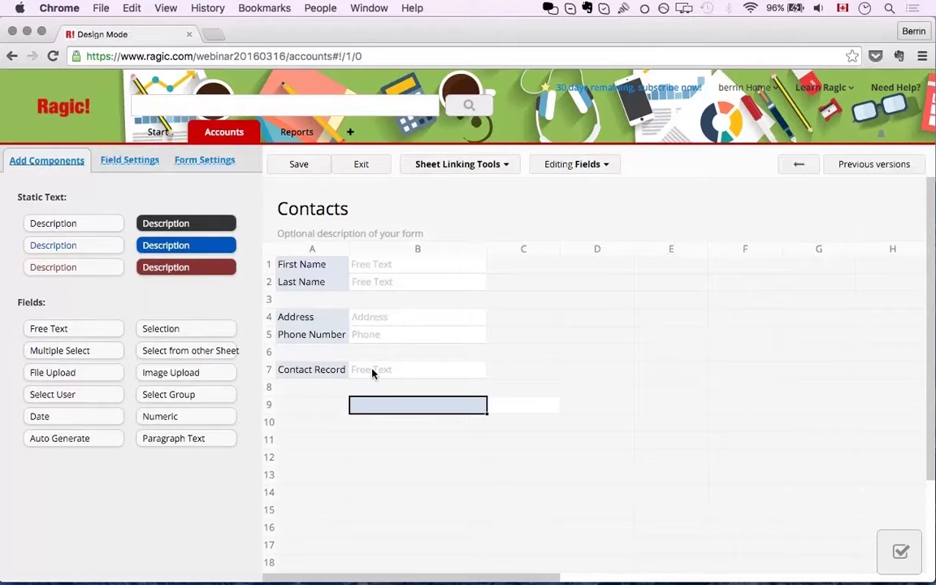
Step: Add a Date & Time field in cell B7 formatted yyyy/MM/dd HH:mm
{"action": "left_click", "coordinate": [373, 372]}
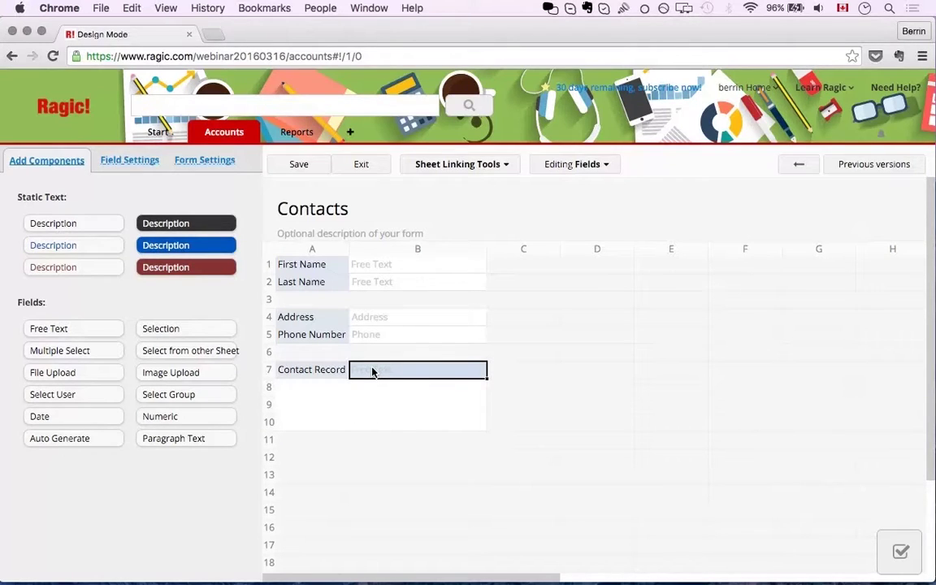
{"action": "type", "text": "Da"}
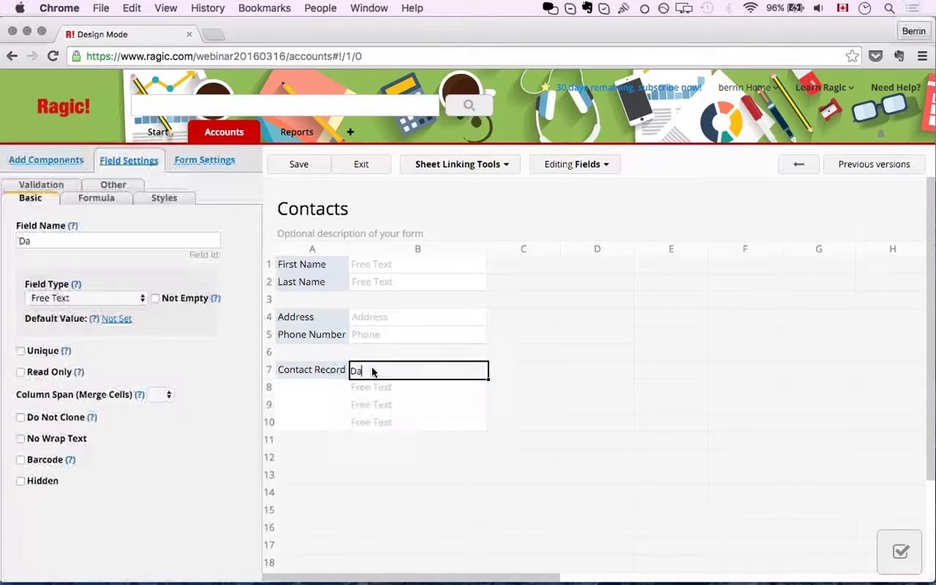
{"action": "type", "text": "te & Time"}
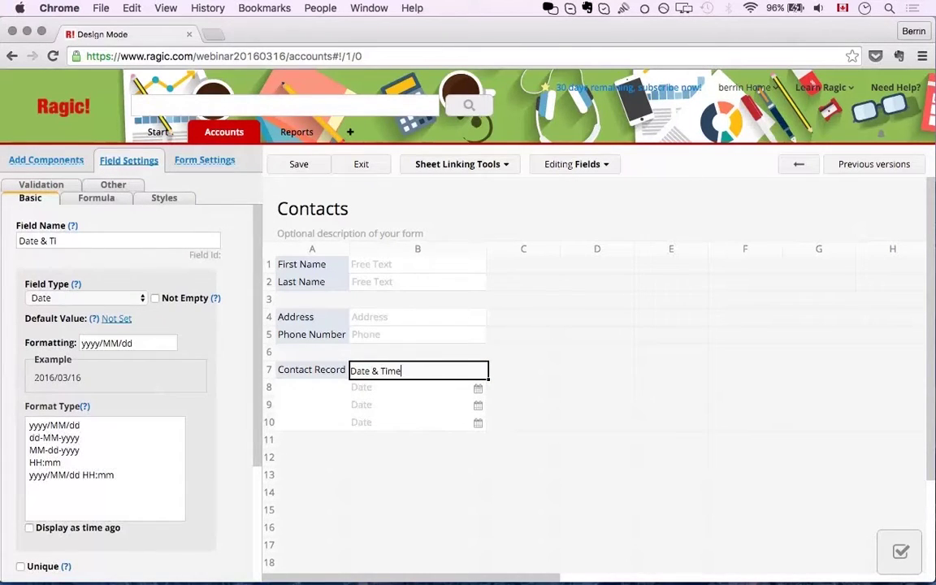
{"action": "left_click", "coordinate": [73, 478]}
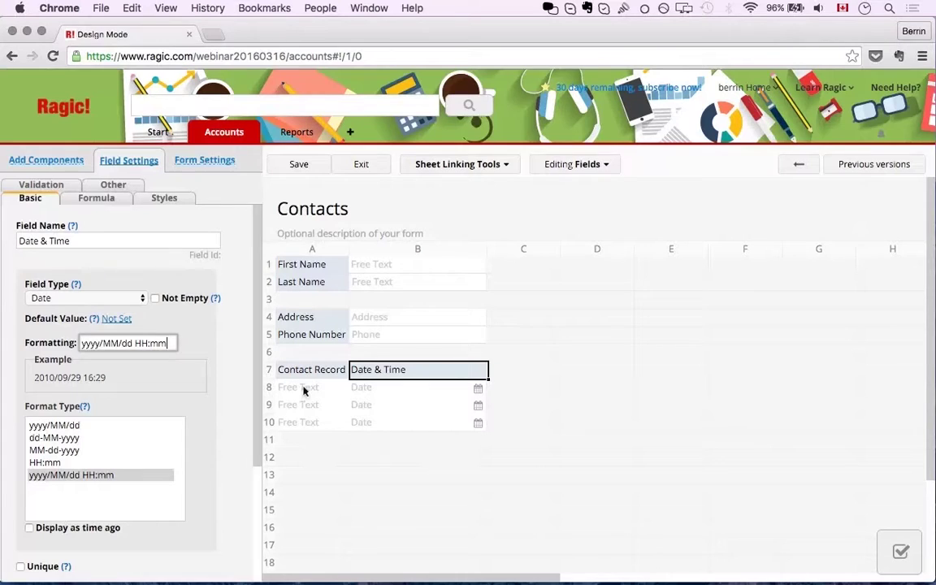
{"action": "left_click", "coordinate": [513, 377]}
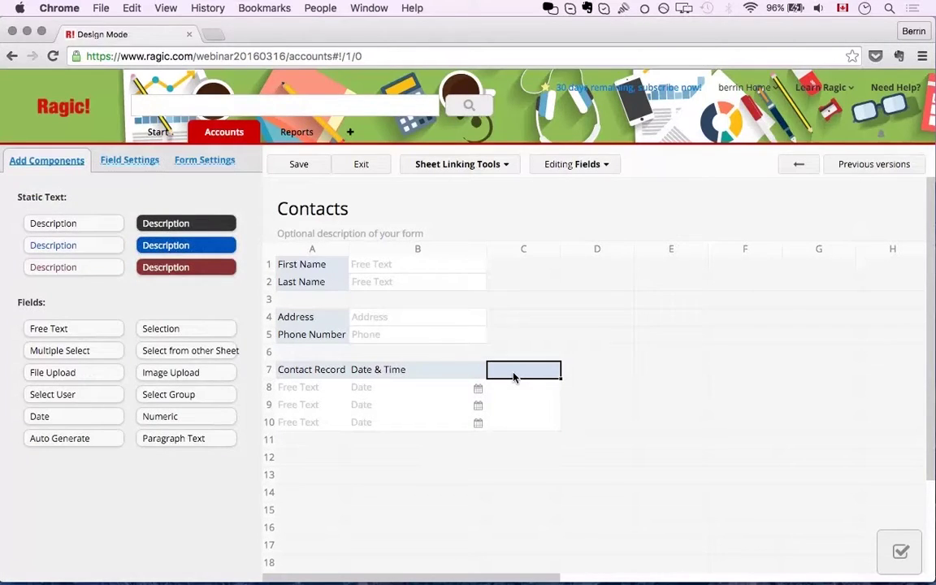
Step: Add a Contact Type Selection field with choices Cold Call, Phone, Meeting, E-mail and save the design
{"action": "type", "text": "Contact Ty"}
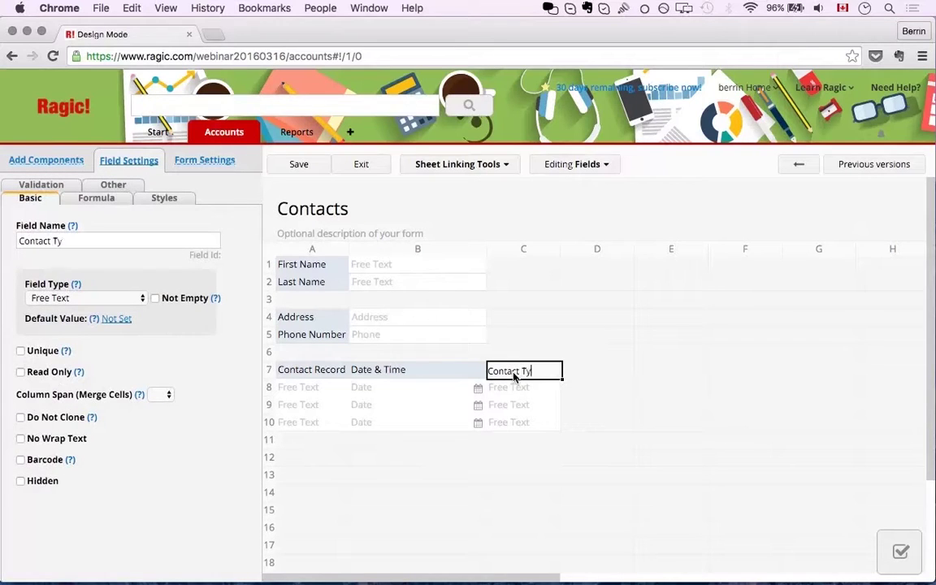
{"action": "type", "text": "pe"}
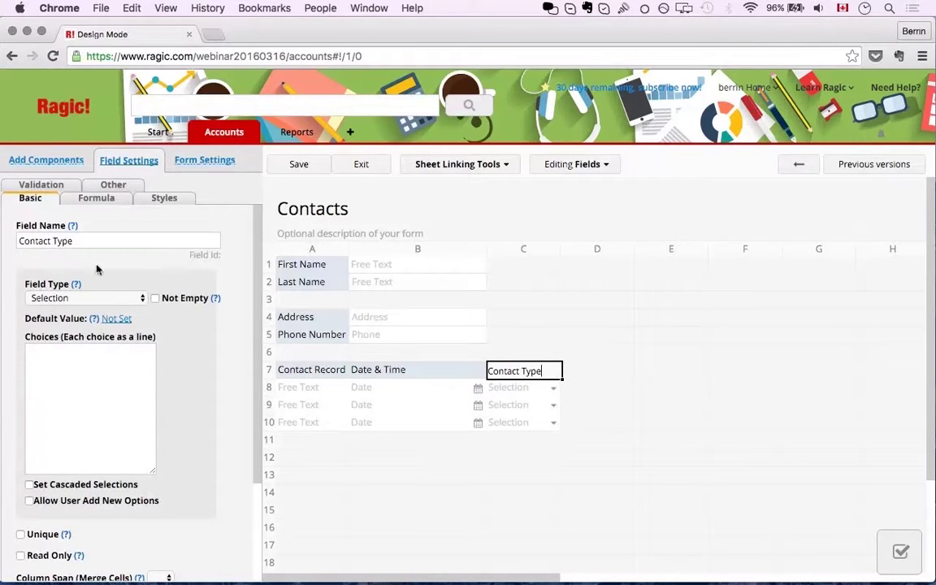
{"action": "left_click", "coordinate": [84, 299]}
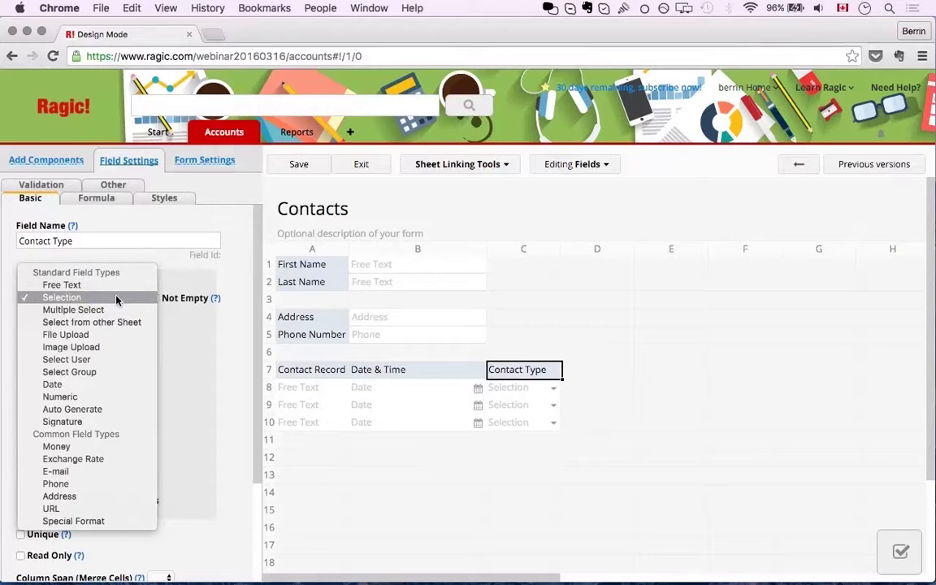
{"action": "left_click", "coordinate": [116, 299]}
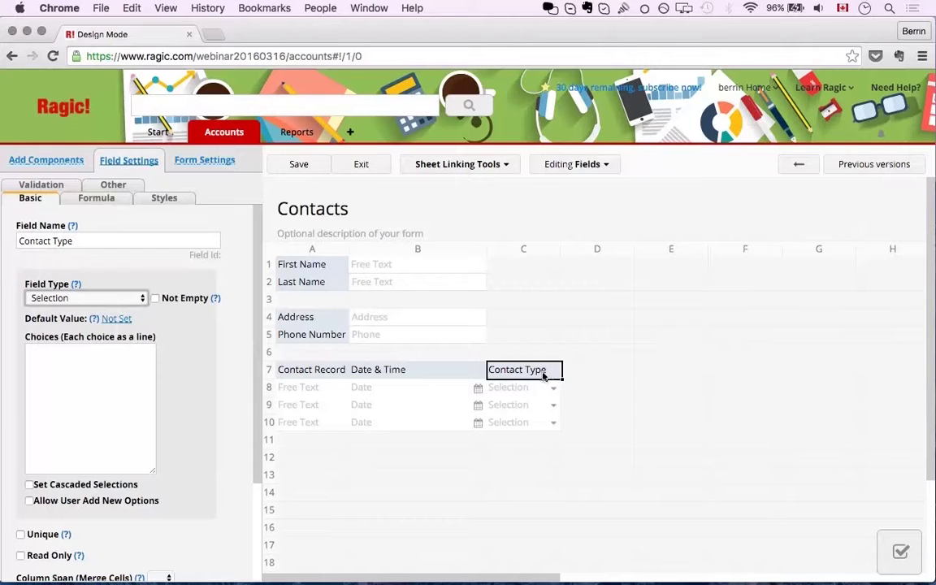
{"action": "left_click", "coordinate": [62, 352]}
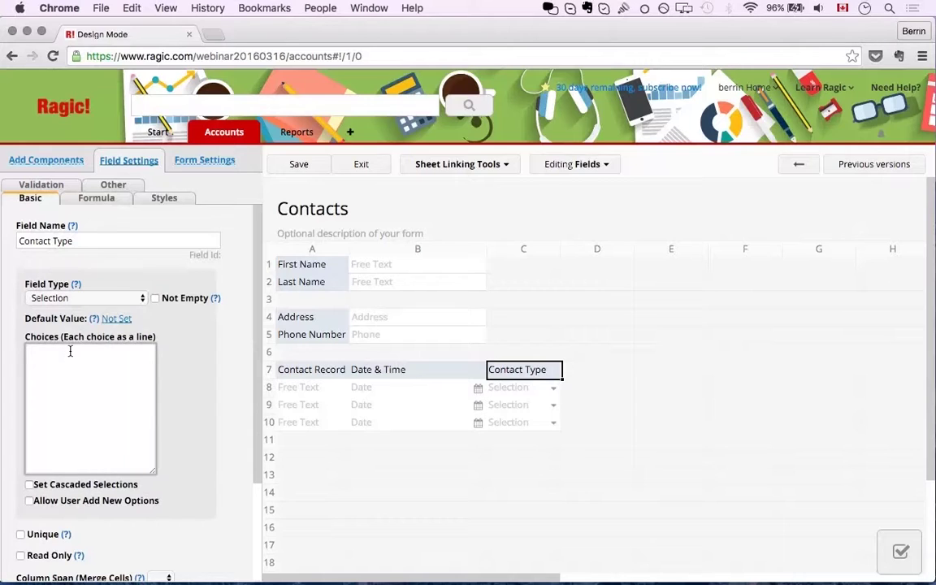
{"action": "type", "text": "Cold Call"}
{"action": "key", "text": "Return"}
{"action": "type", "text": "Phone"}
{"action": "key", "text": "Return"}
{"action": "type", "text": "Meeting "}
{"action": "type", "text": "E-mail"}
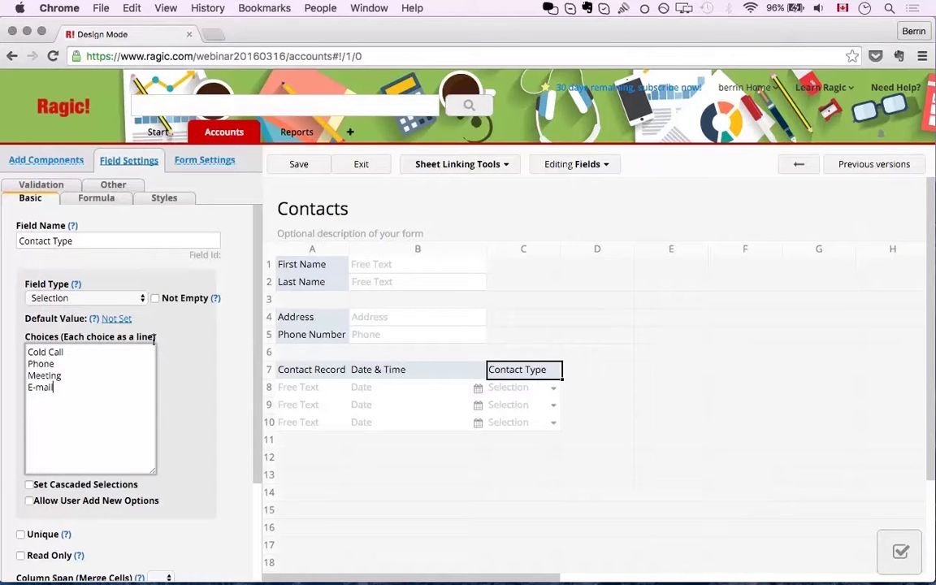
{"action": "left_click", "coordinate": [300, 167]}
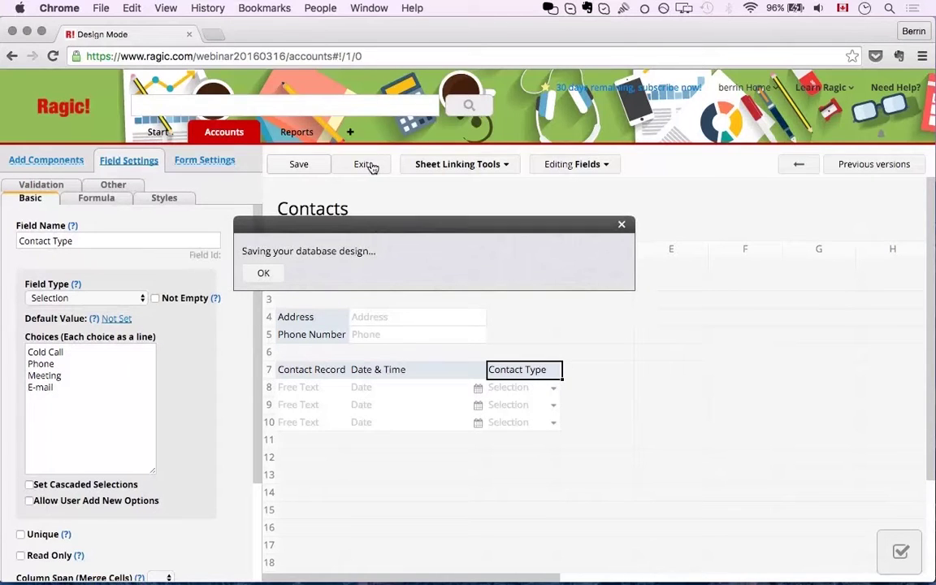
Step: Back on the record, add subtable row 'First Contact' on 2016/03/02 07:00, type Cold Call
{"action": "left_click", "coordinate": [365, 165]}
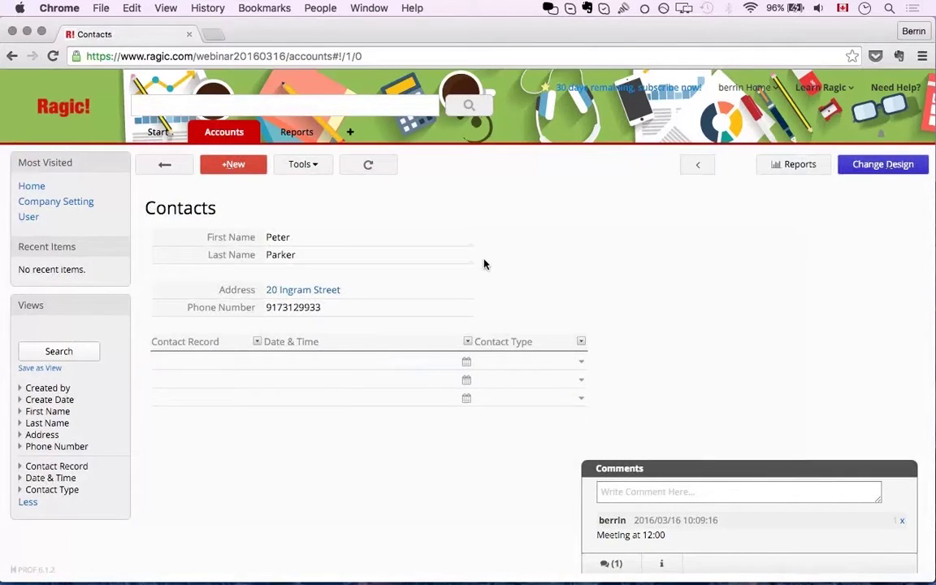
{"action": "left_click", "coordinate": [205, 361]}
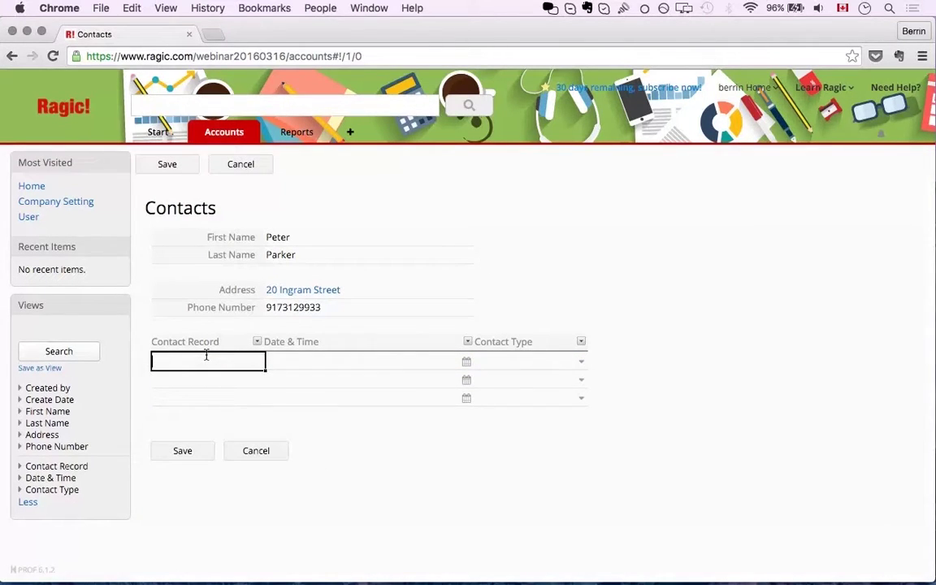
{"action": "type", "text": "First Contact"}
{"action": "left_click", "coordinate": [390, 363]}
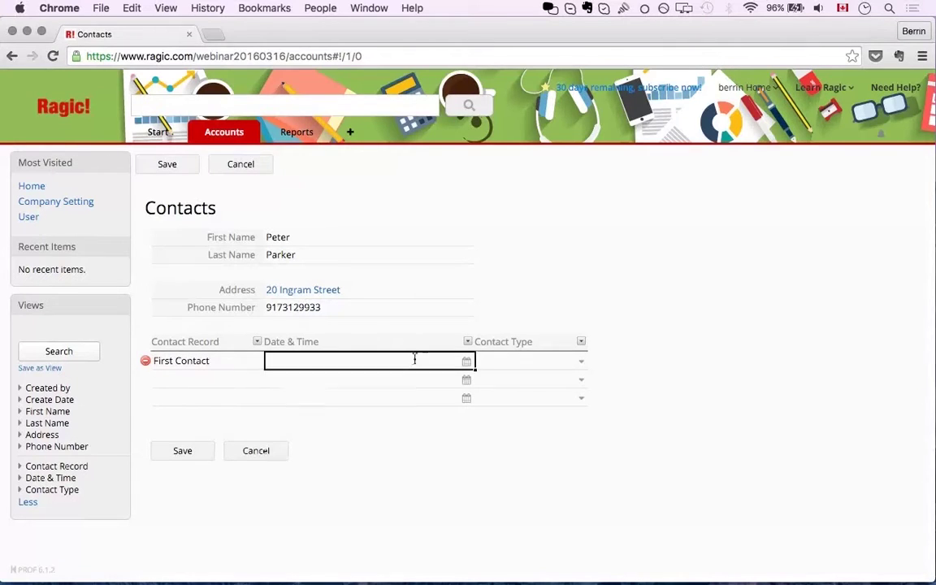
{"action": "left_click", "coordinate": [347, 424]}
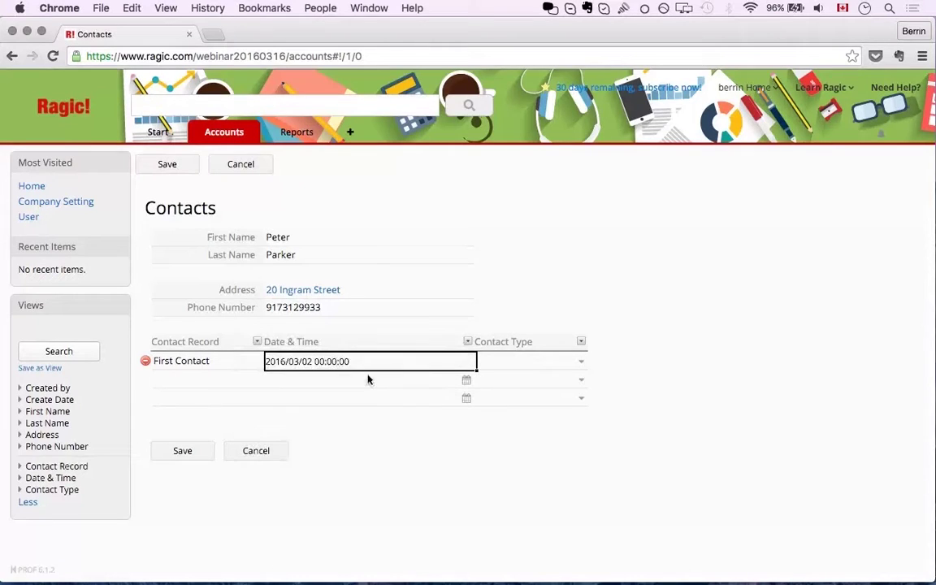
{"action": "left_click_drag", "start_coordinate": [315, 360], "coordinate": [363, 361]}
{"action": "key", "text": "BackSpace"}
{"action": "type", "text": "07000"}
{"action": "type", "text": "00:0"}
{"action": "type", "text": "0"}
{"action": "left_click", "coordinate": [518, 359]}
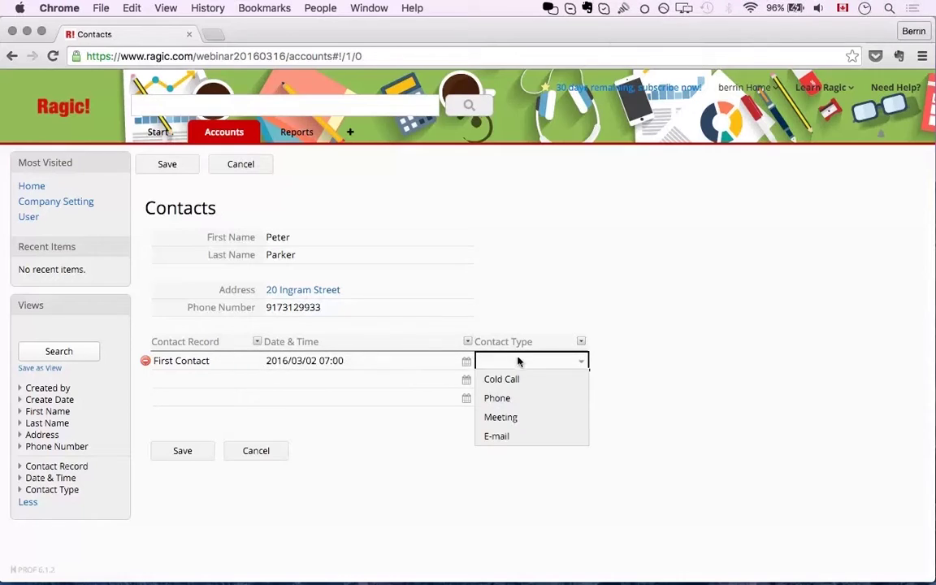
{"action": "left_click", "coordinate": [515, 379]}
Step: Add a second row 'Meeting' on 2016/03/04 15:00, type Meeting, and save the contact
{"action": "left_click", "coordinate": [220, 380]}
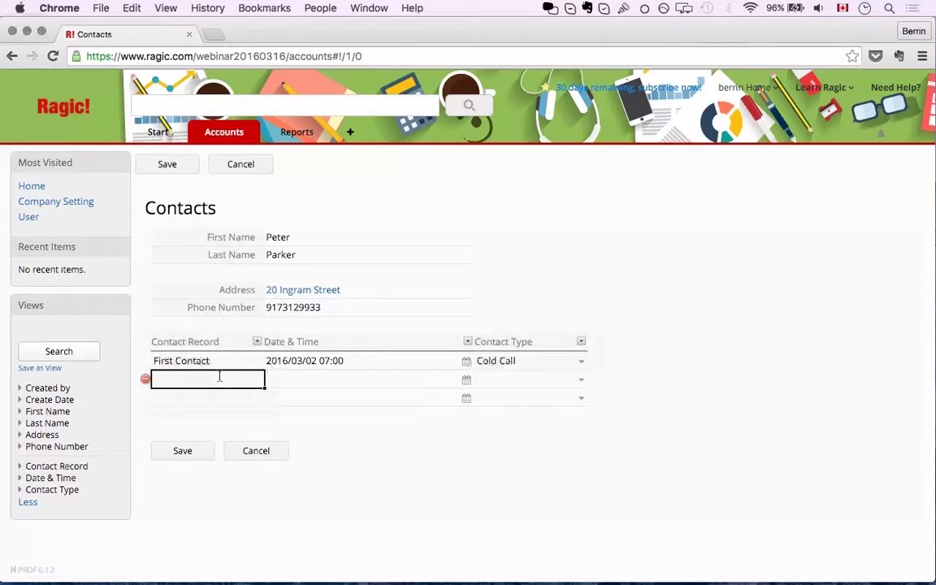
{"action": "type", "text": "Meeting"}
{"action": "left_click", "coordinate": [360, 378]}
{"action": "left_click", "coordinate": [391, 443]}
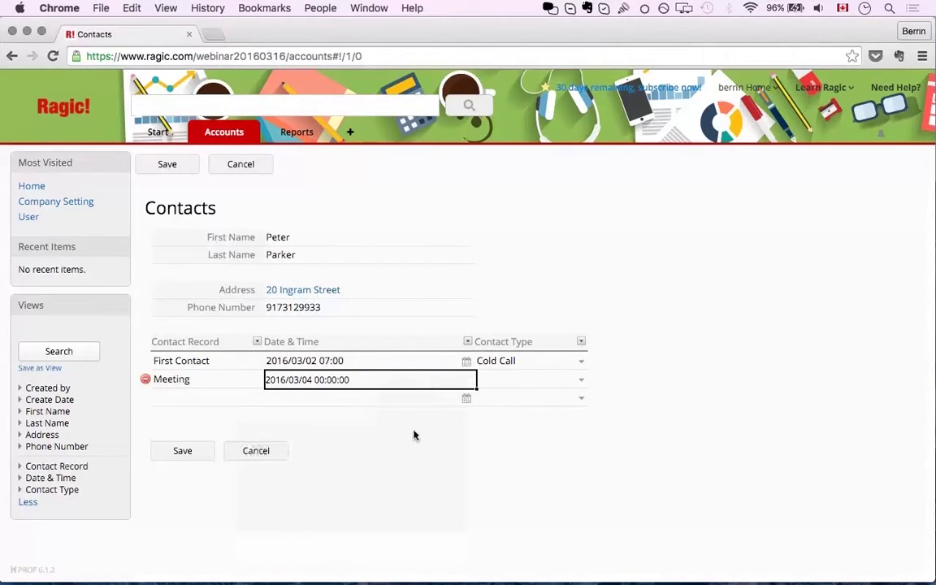
{"action": "left_click_drag", "start_coordinate": [314, 380], "coordinate": [380, 381]}
{"action": "type", "text": "15:0"}
{"action": "left_click", "coordinate": [499, 380]}
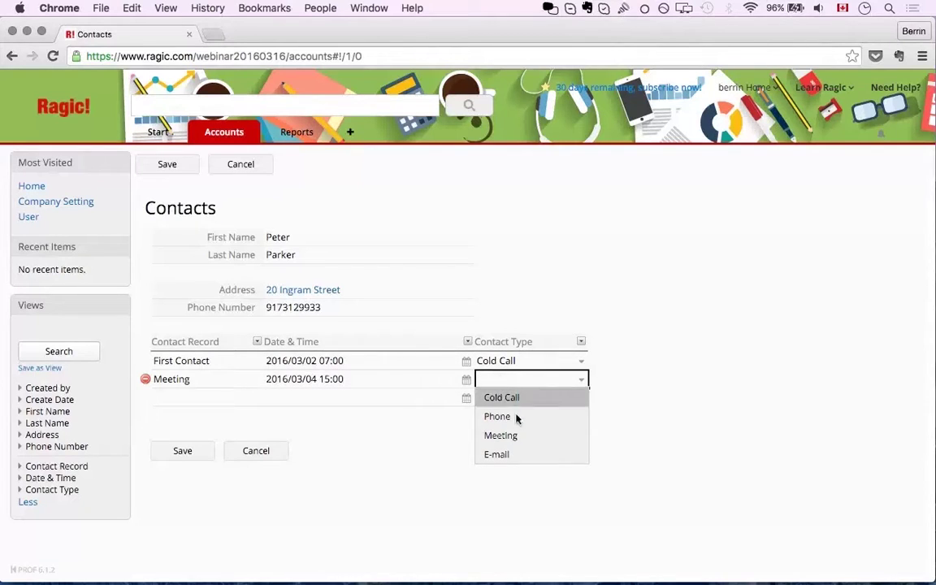
{"action": "left_click", "coordinate": [502, 437]}
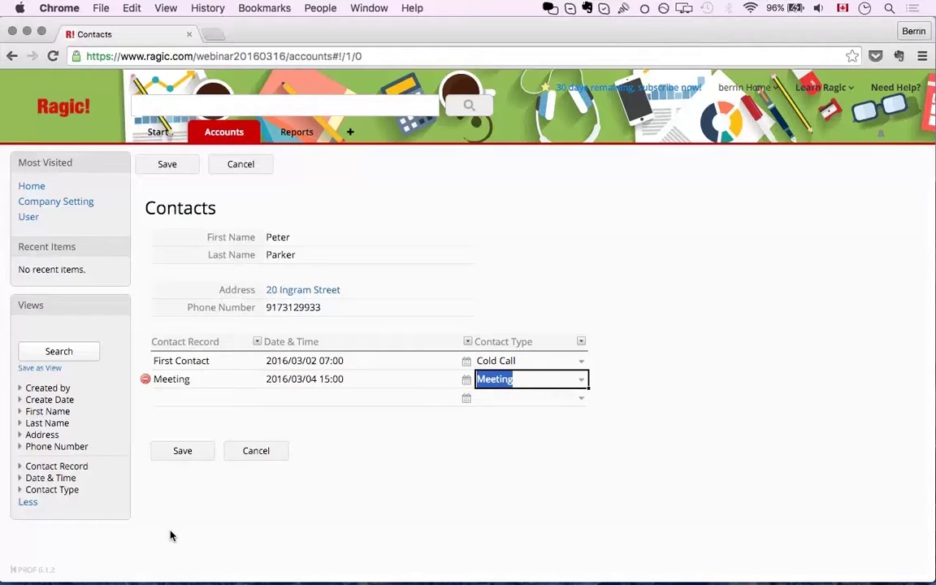
{"action": "left_click", "coordinate": [189, 456]}
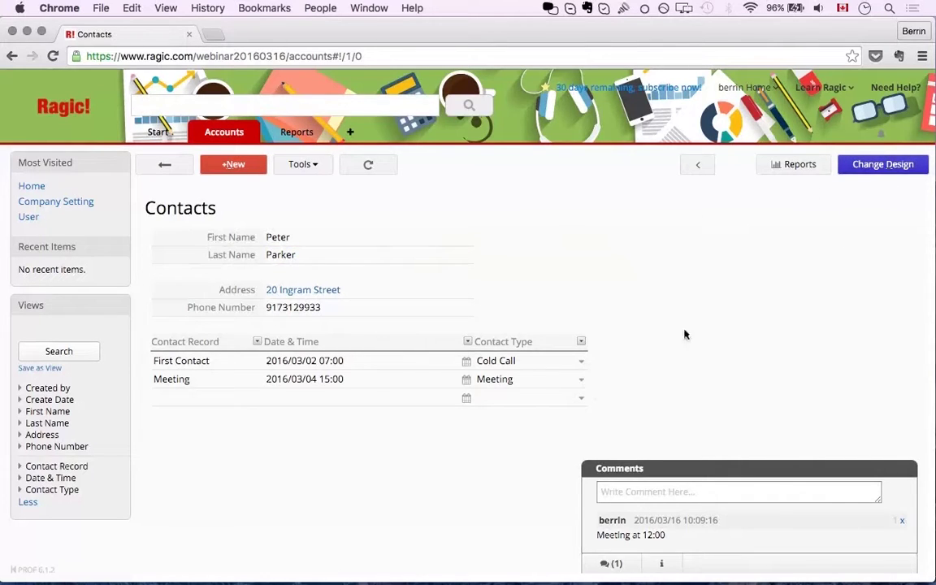
Step: Go back to All Contacts and open the other existing contact's record
{"action": "left_click", "coordinate": [169, 166]}
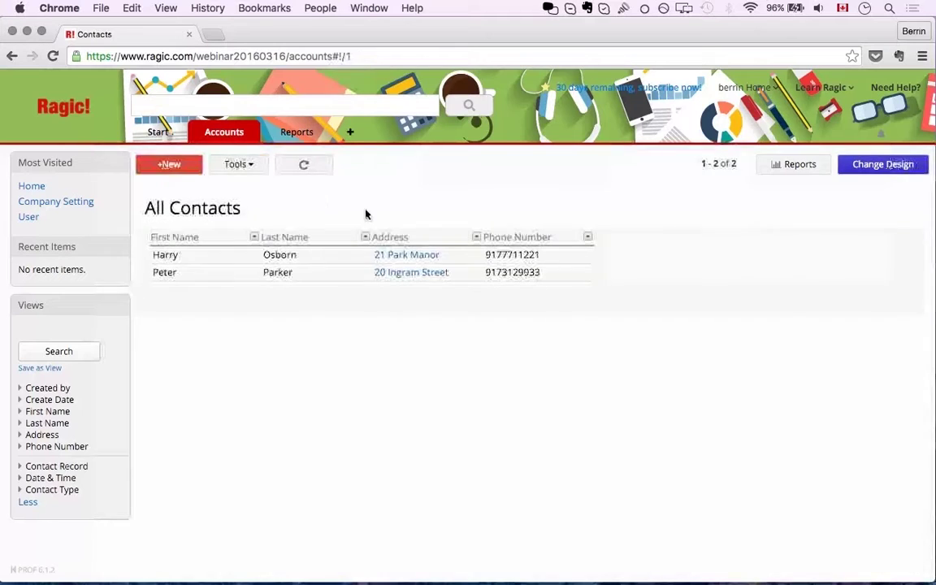
{"action": "left_click", "coordinate": [343, 254]}
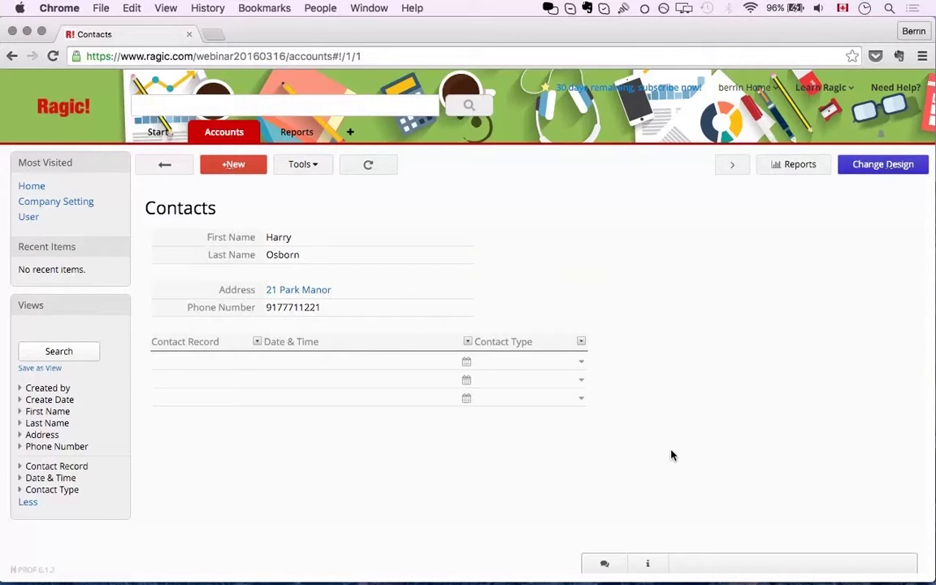
{"action": "left_click", "coordinate": [334, 244]}
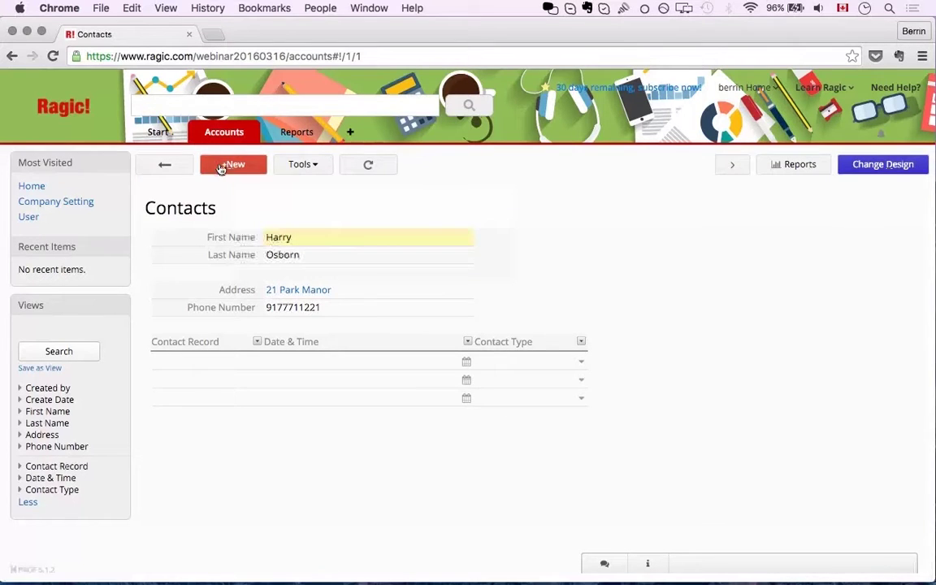
Step: Create a new contact and fill in its first name, last name, address and phone number
{"action": "left_click", "coordinate": [219, 167]}
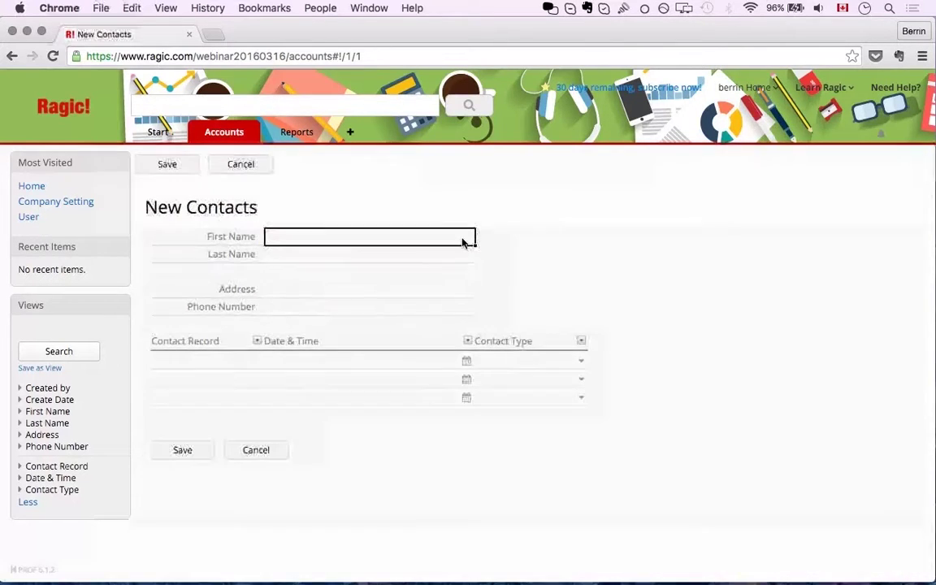
{"action": "type", "text": "Gwen"}
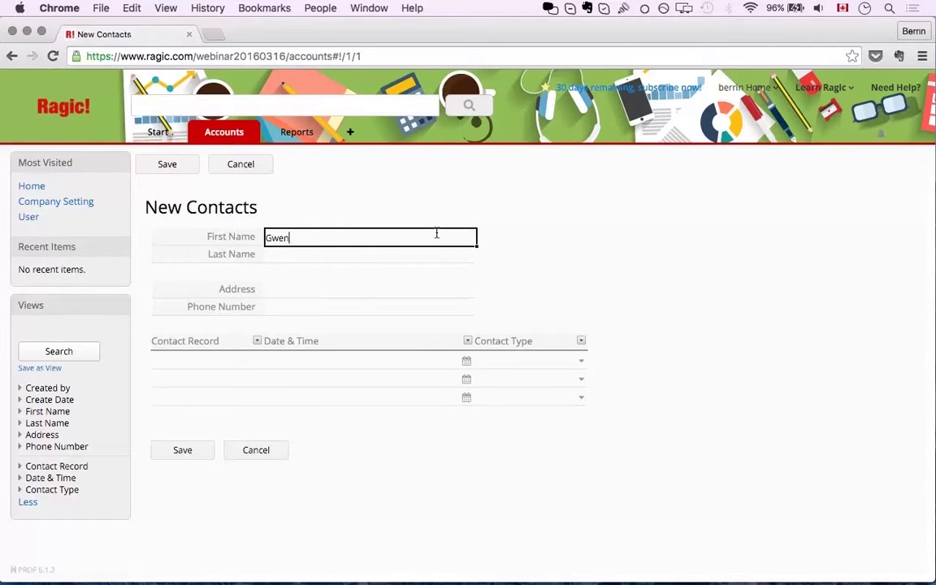
{"action": "key", "text": "Tab"}
{"action": "type", "text": "Stacy"}
{"action": "key", "text": "Tab"}
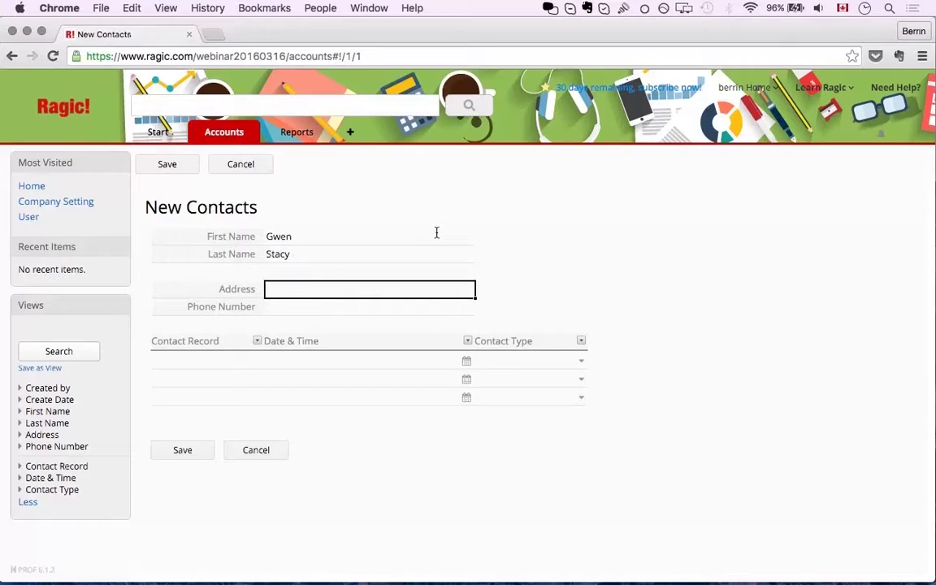
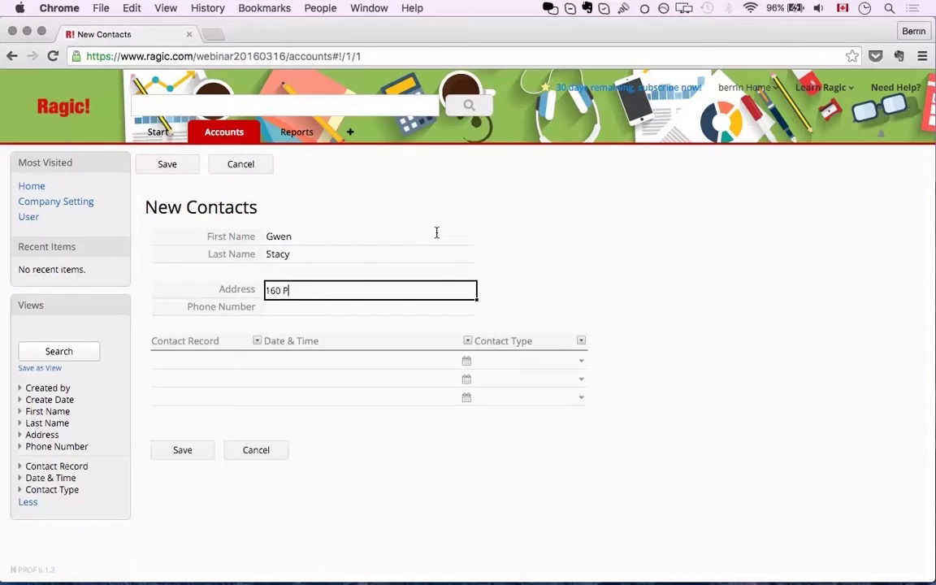
{"action": "key", "text": "Tab"}
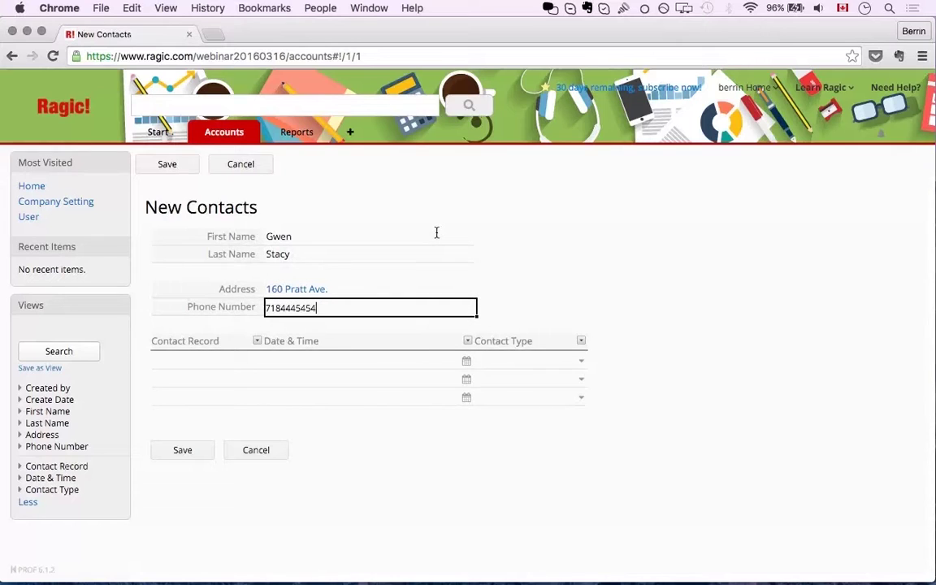
Step: Add a 'Phone call' subtable entry on 2016/03/04 12:00, type Phone, and save the contact
{"action": "left_click", "coordinate": [175, 360]}
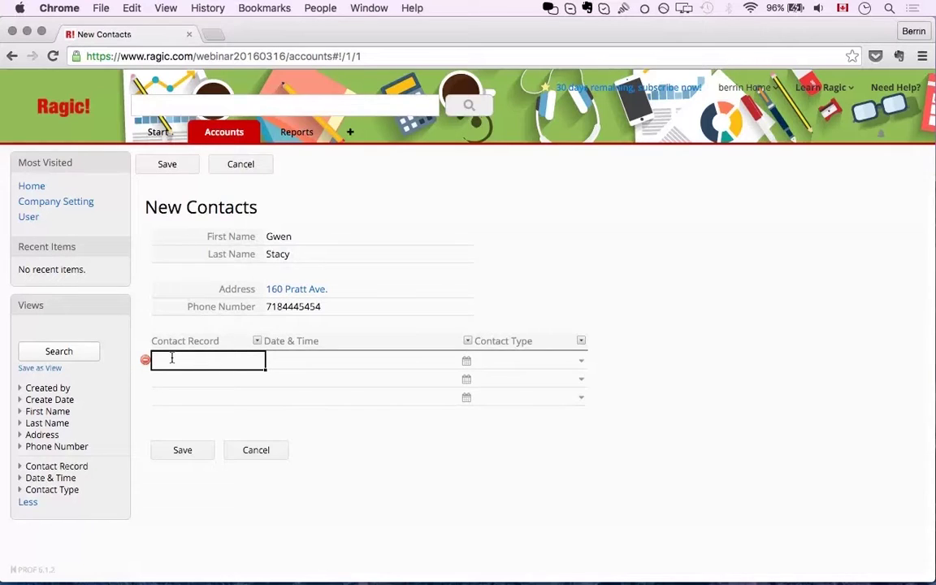
{"action": "type", "text": "Phone call"}
{"action": "left_click", "coordinate": [424, 366]}
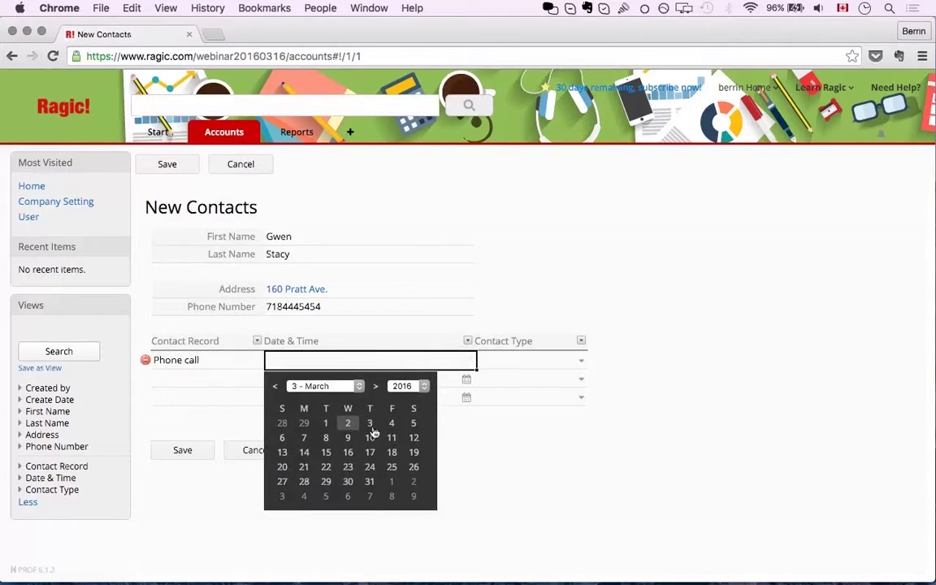
{"action": "left_click", "coordinate": [392, 422]}
{"action": "left_click_drag", "start_coordinate": [314, 361], "coordinate": [399, 359]}
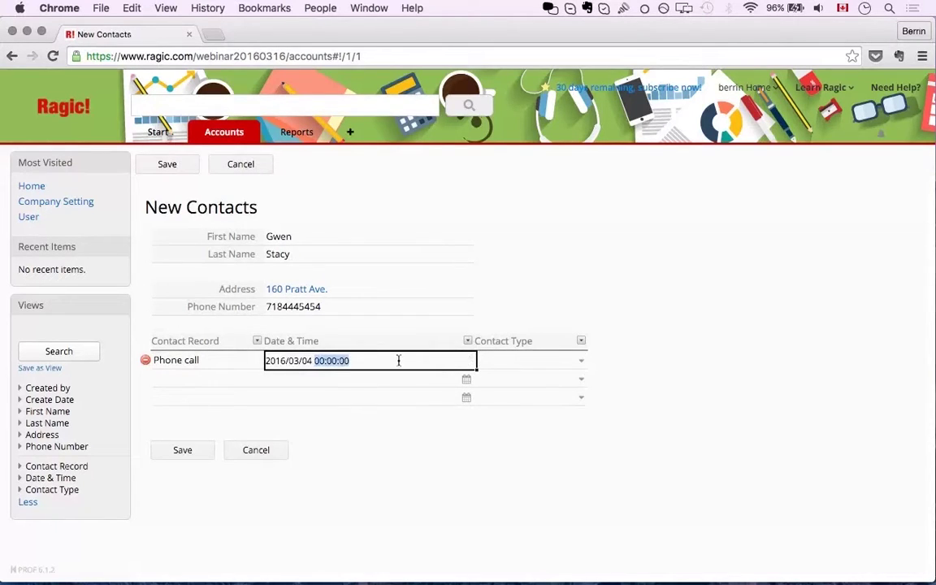
{"action": "type", "text": "12"}
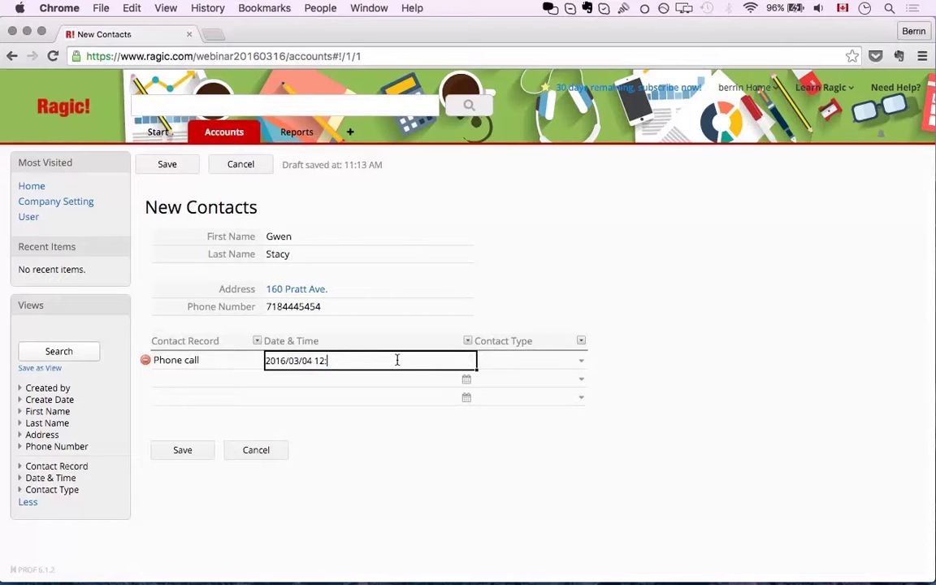
{"action": "left_click", "coordinate": [513, 359]}
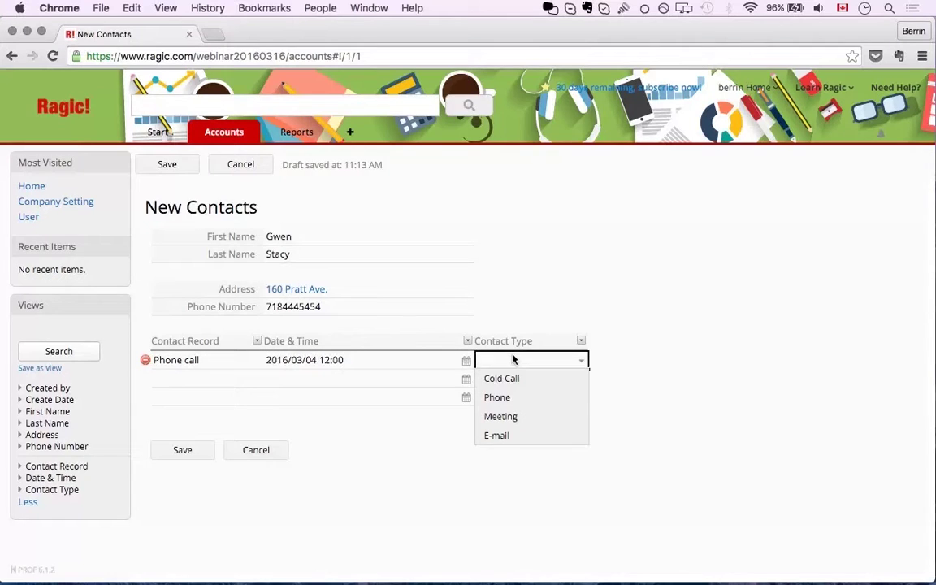
{"action": "left_click", "coordinate": [498, 398]}
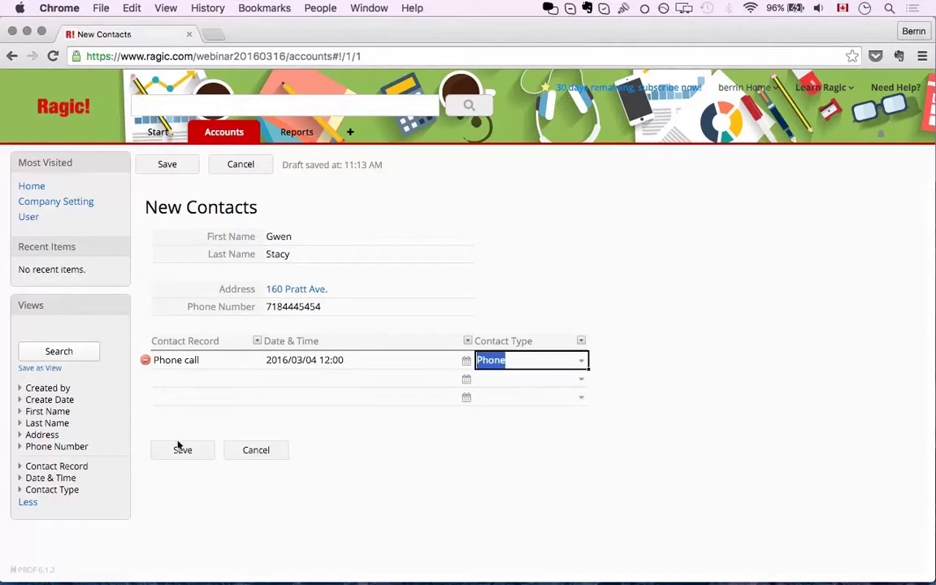
{"action": "left_click", "coordinate": [178, 452]}
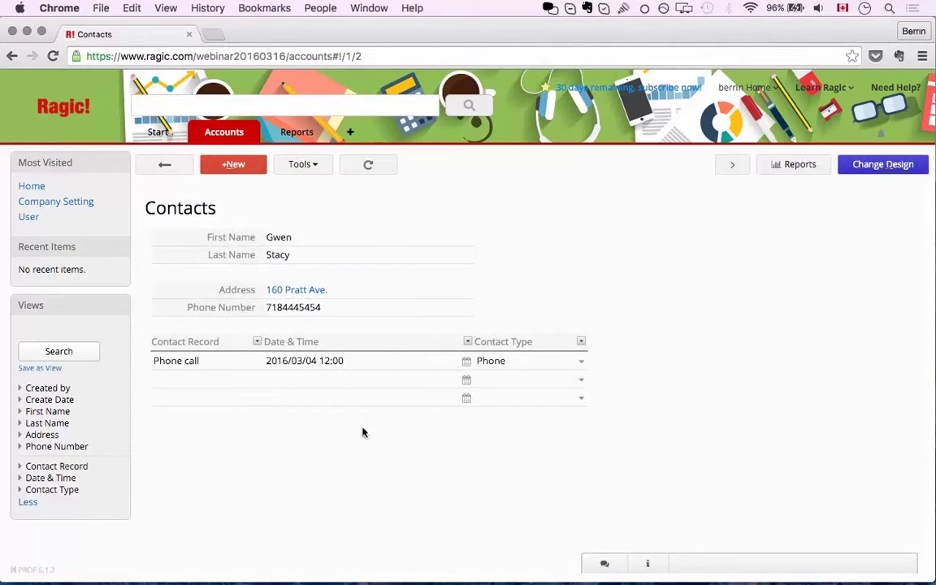
Step: Return to the contacts list, view another contact's record, then go back to the list
{"action": "left_click", "coordinate": [155, 172]}
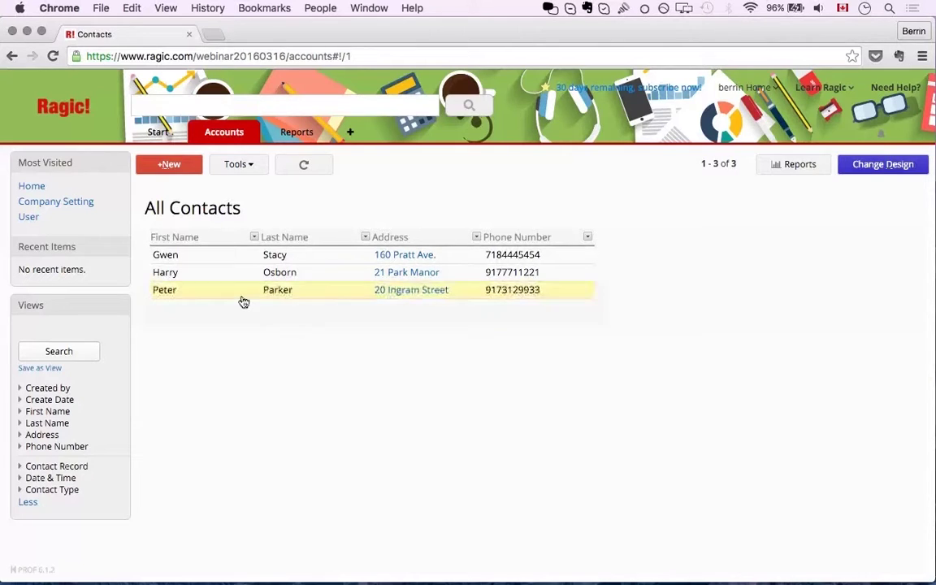
{"action": "left_click", "coordinate": [241, 292]}
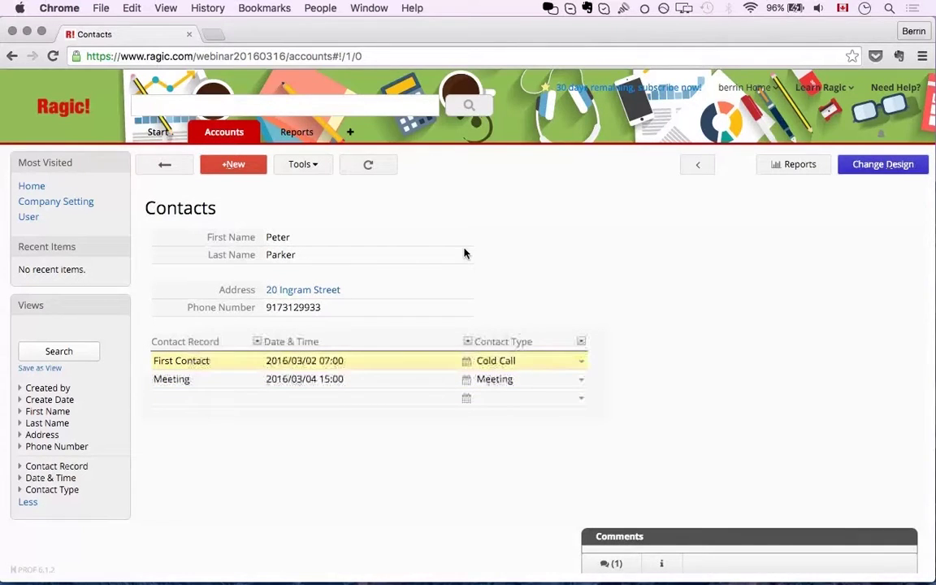
{"action": "left_click", "coordinate": [166, 165]}
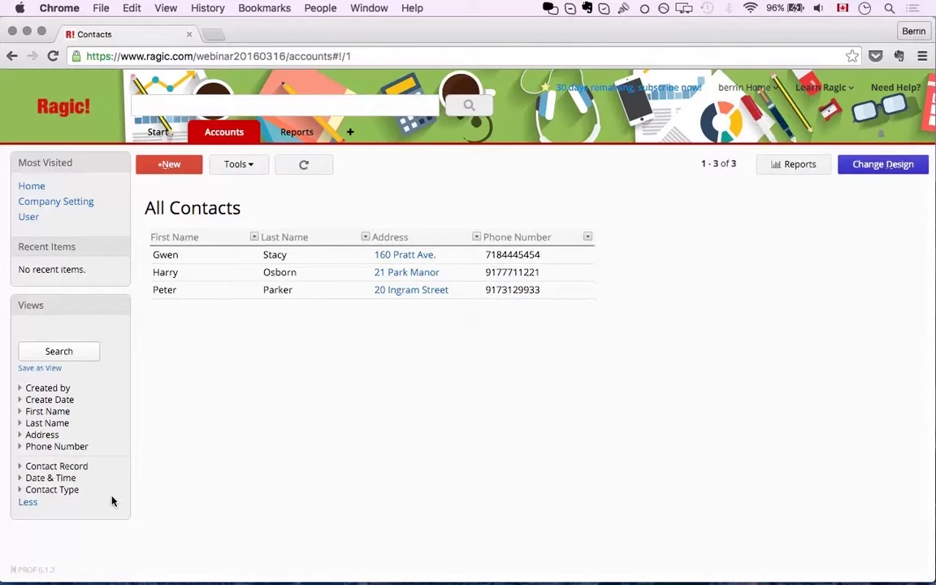
{"action": "left_click", "coordinate": [59, 468]}
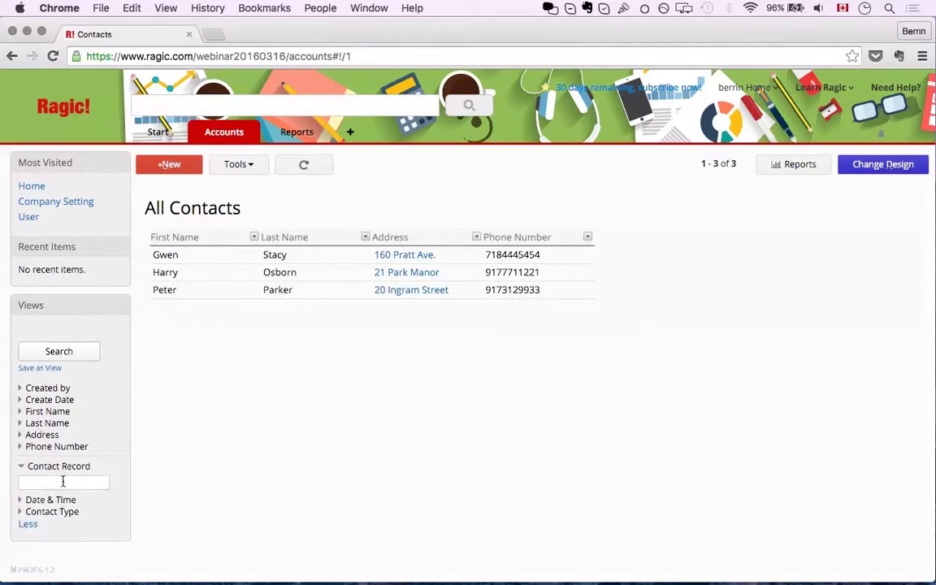
{"action": "left_click", "coordinate": [64, 482]}
{"action": "type", "text": "Phone"}
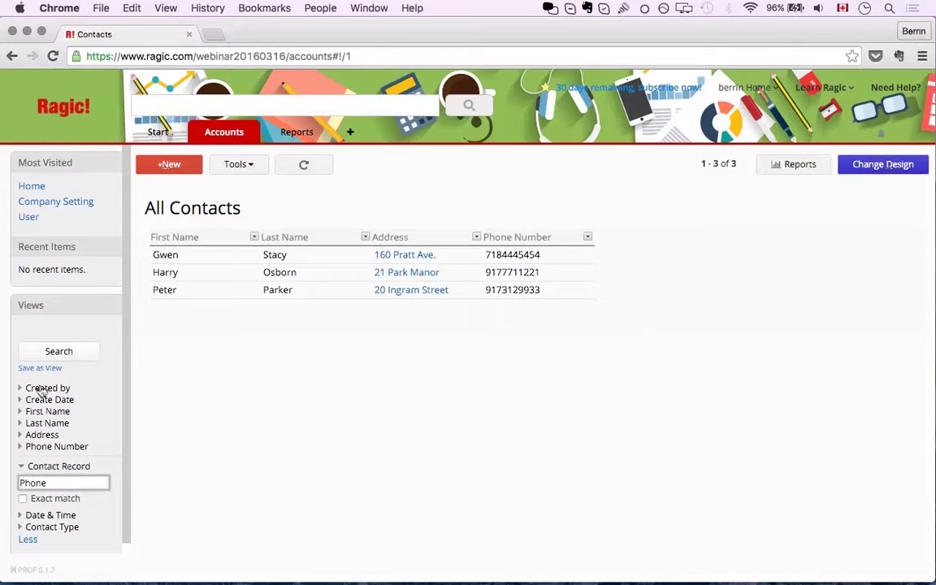
{"action": "left_click", "coordinate": [47, 357]}
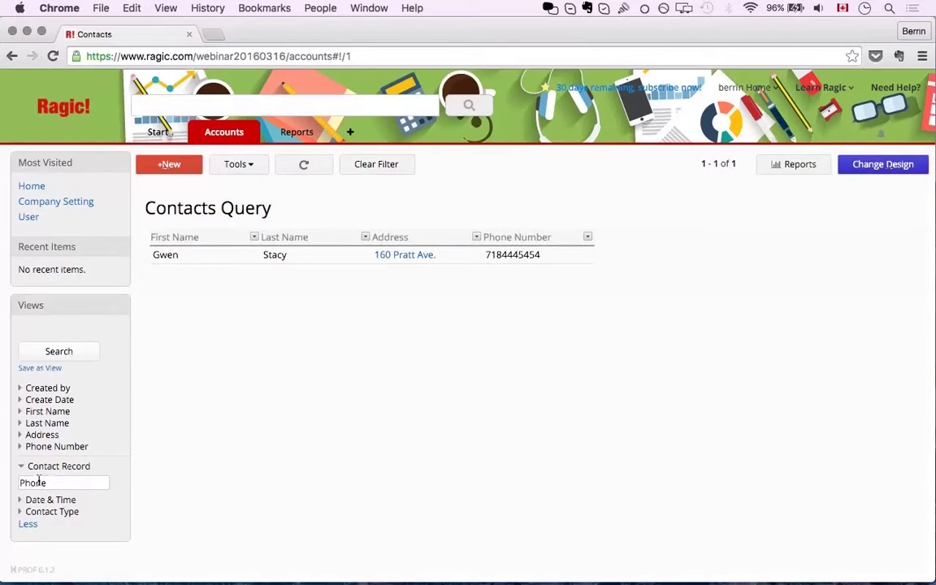
{"action": "left_click", "coordinate": [357, 166]}
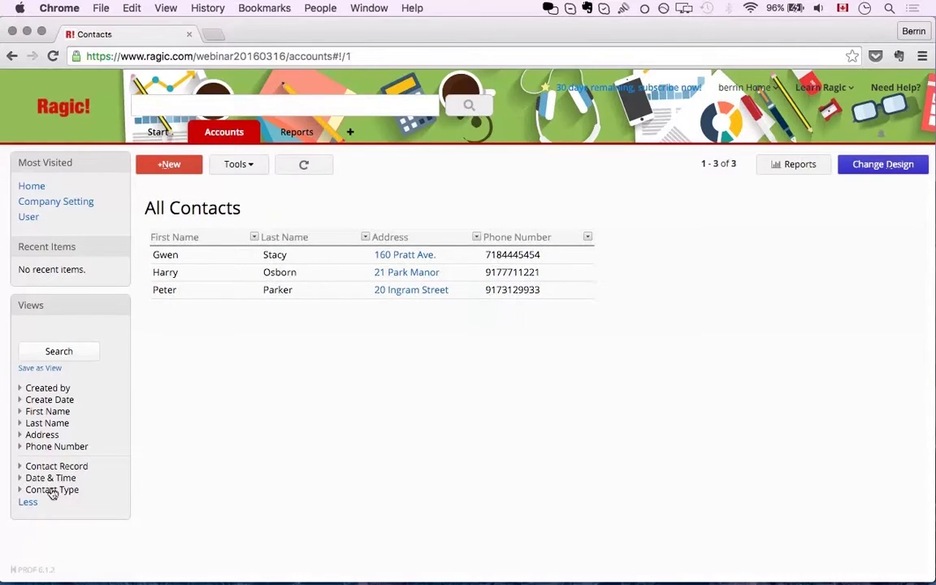
Step: Filter contacts to Contact Types Cold Call and Phone, then open the newest contact's record
{"action": "left_click", "coordinate": [52, 491]}
{"action": "scroll", "coordinate": [82, 487], "scroll_direction": "down", "scroll_amount": 2}
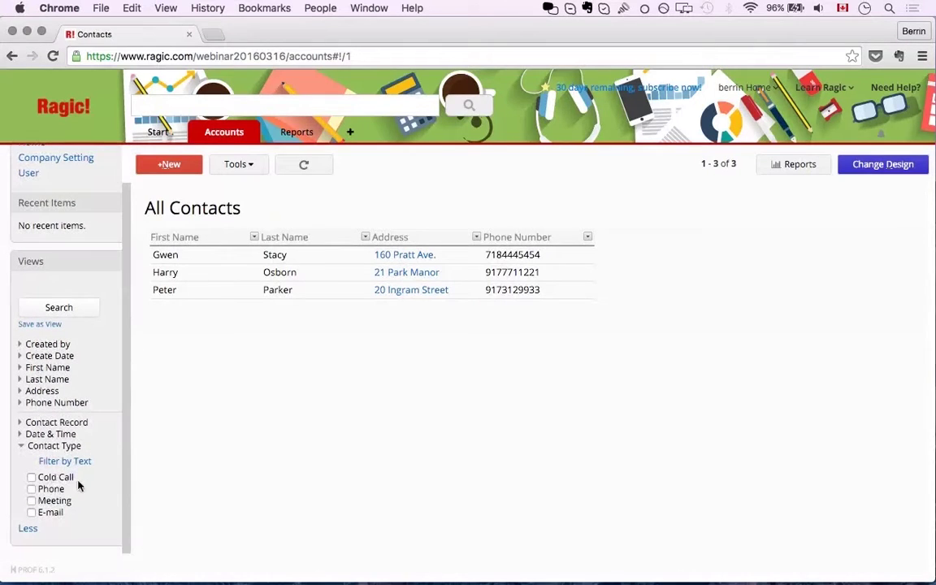
{"action": "left_click", "coordinate": [54, 480]}
{"action": "left_click", "coordinate": [41, 490]}
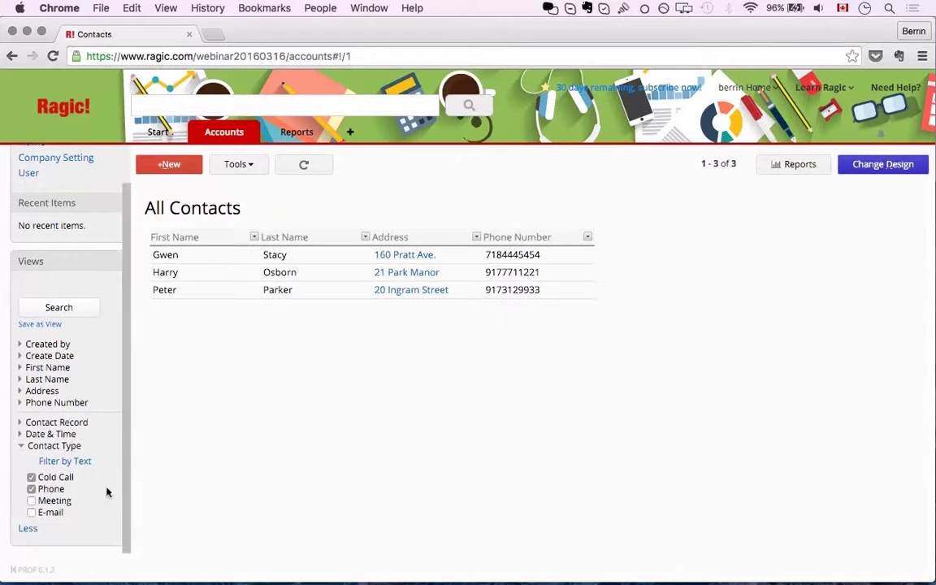
{"action": "left_click", "coordinate": [60, 307]}
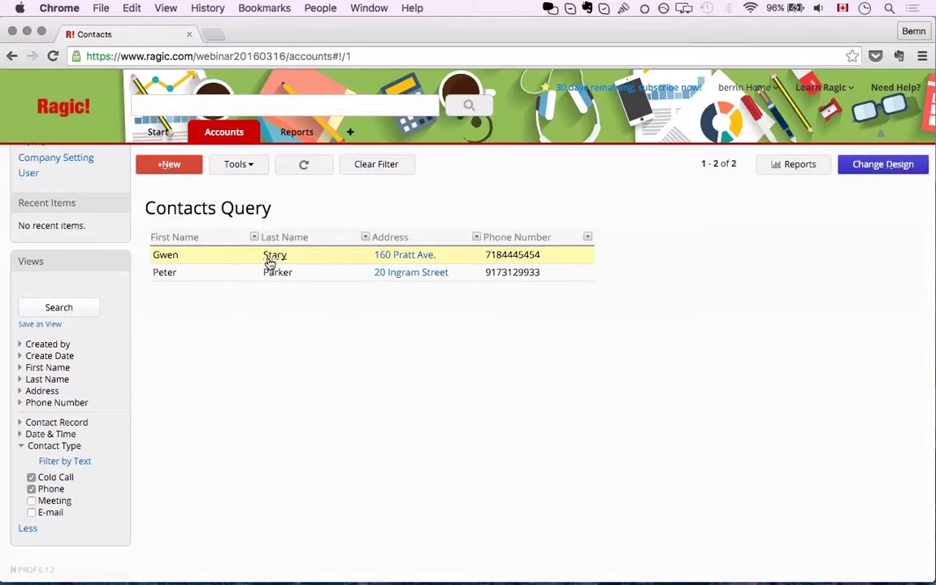
{"action": "left_click", "coordinate": [269, 262]}
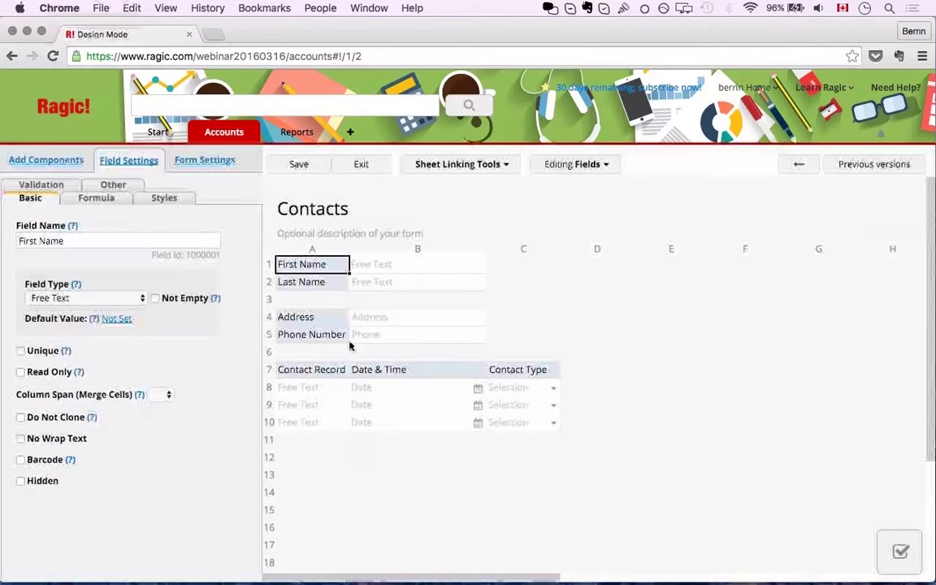
Step: Turn on Unique for the Phone Number field
{"action": "left_click", "coordinate": [314, 334]}
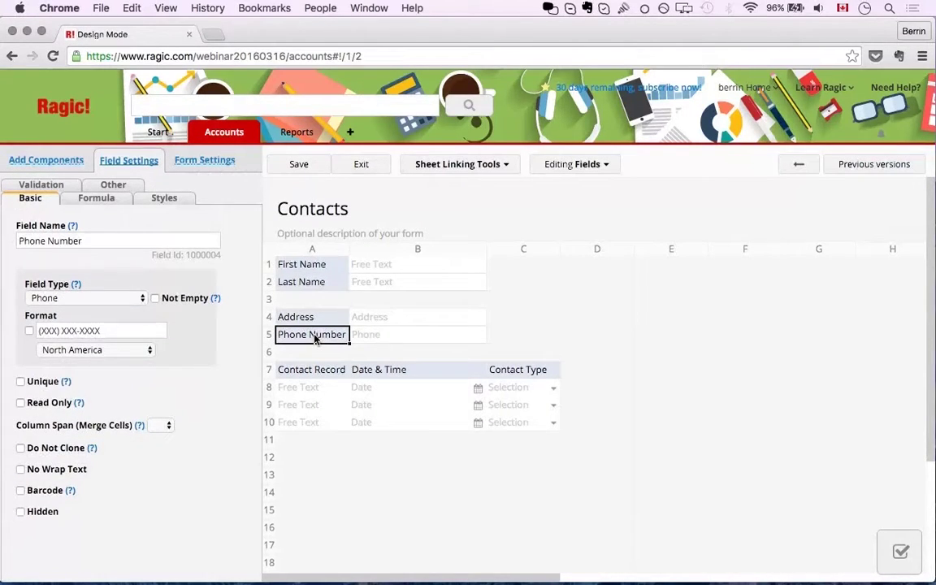
{"action": "left_click", "coordinate": [21, 382]}
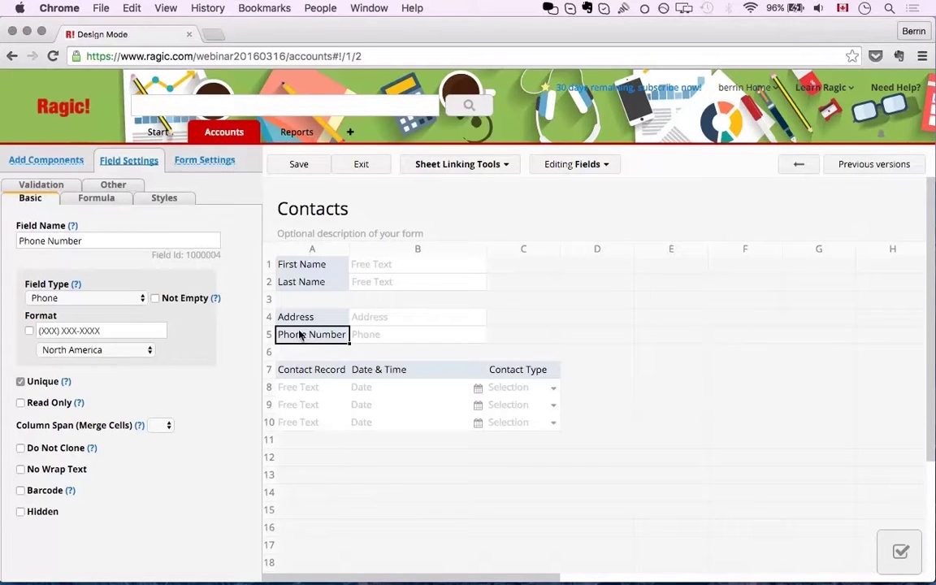
Step: Save the Contacts design, exit design mode, and cancel editing the contact's phone number without changes
{"action": "left_click", "coordinate": [299, 164]}
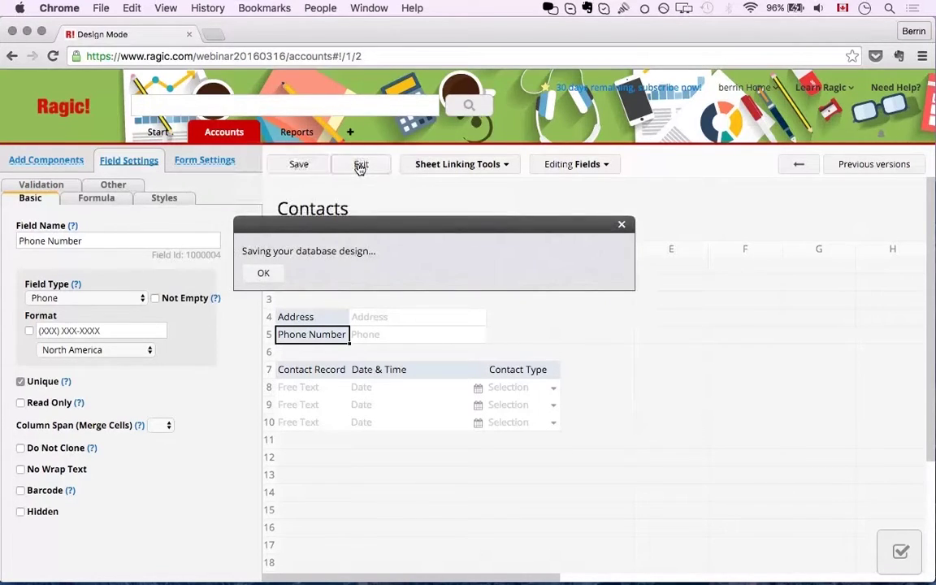
{"action": "left_click", "coordinate": [360, 165]}
{"action": "left_click", "coordinate": [381, 307]}
{"action": "left_click", "coordinate": [203, 310]}
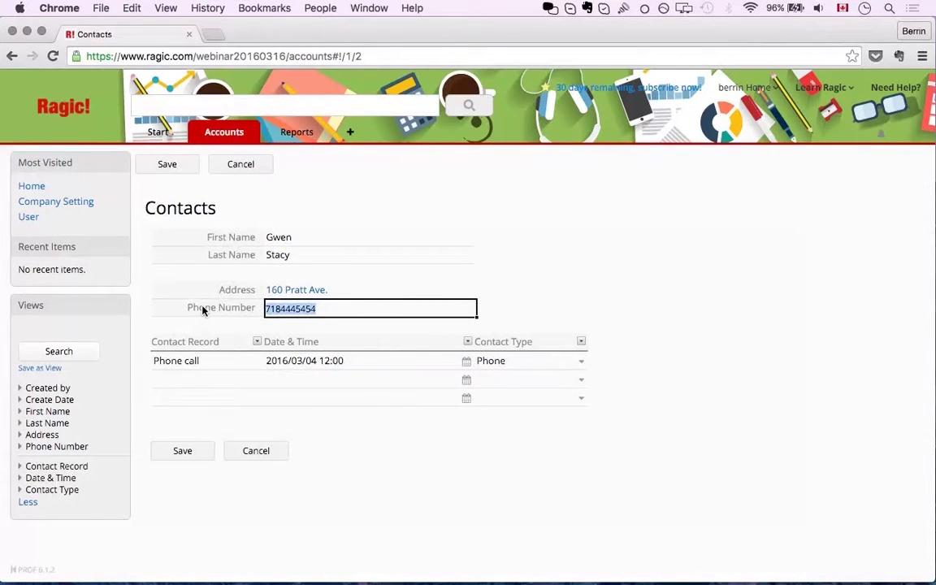
{"action": "left_click", "coordinate": [241, 166]}
{"action": "left_click", "coordinate": [577, 221]}
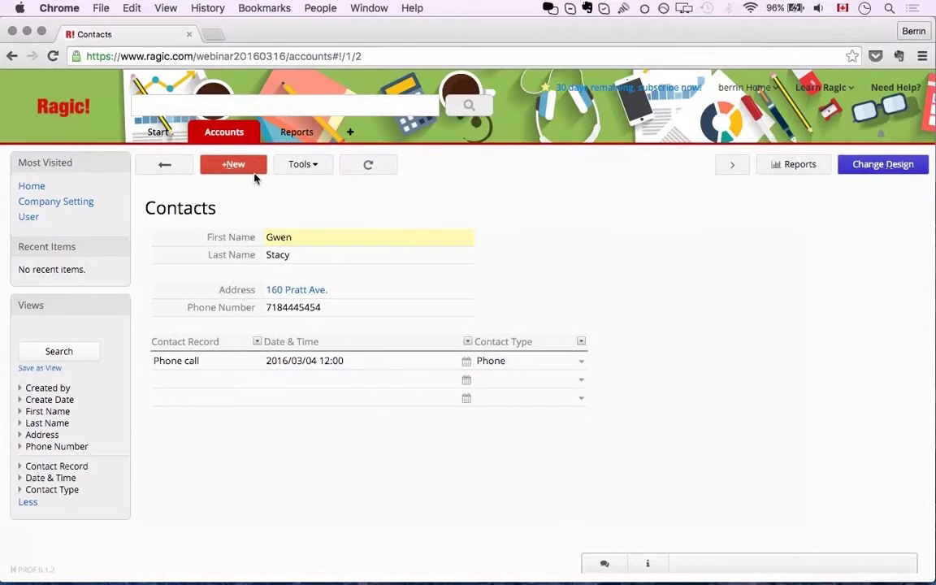
Step: Enter a new contact's first name, last name and phone number, then save it
{"action": "left_click", "coordinate": [234, 165]}
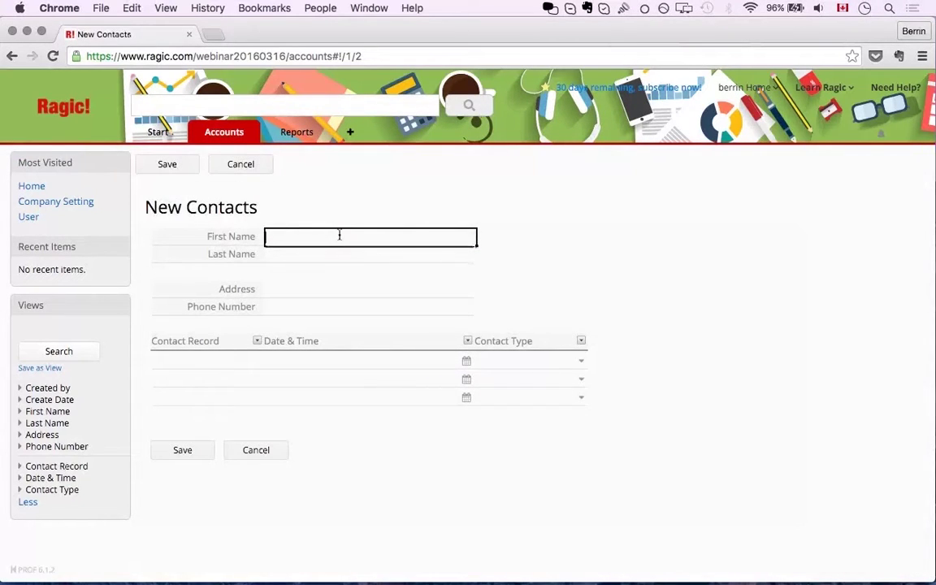
{"action": "type", "text": "Mary Jane"}
{"action": "key", "text": "Tab"}
{"action": "type", "text": "W"}
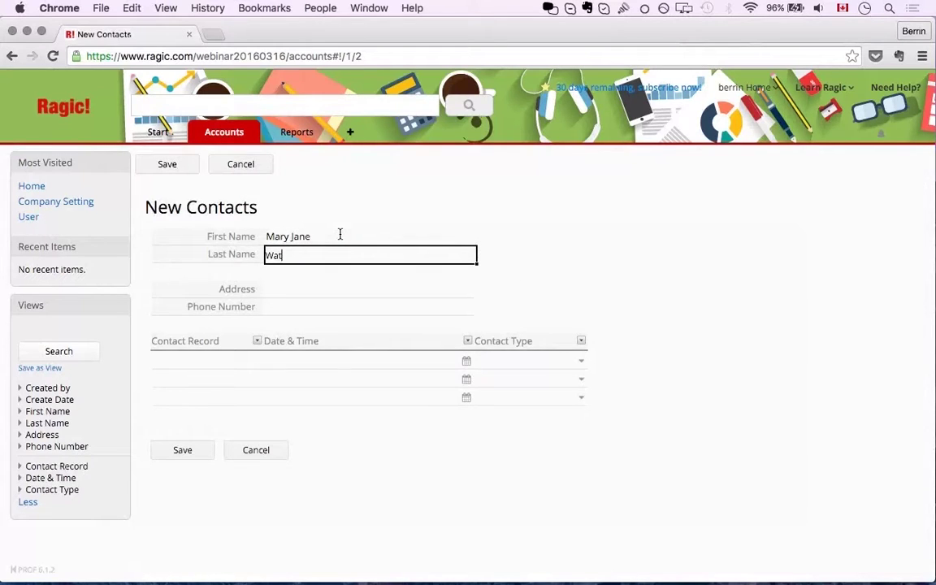
{"action": "left_click", "coordinate": [324, 302]}
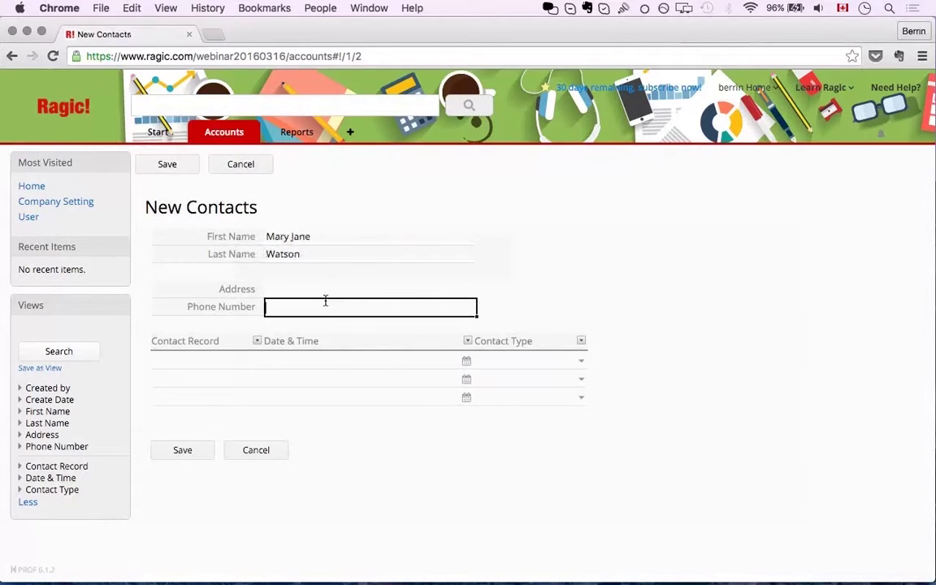
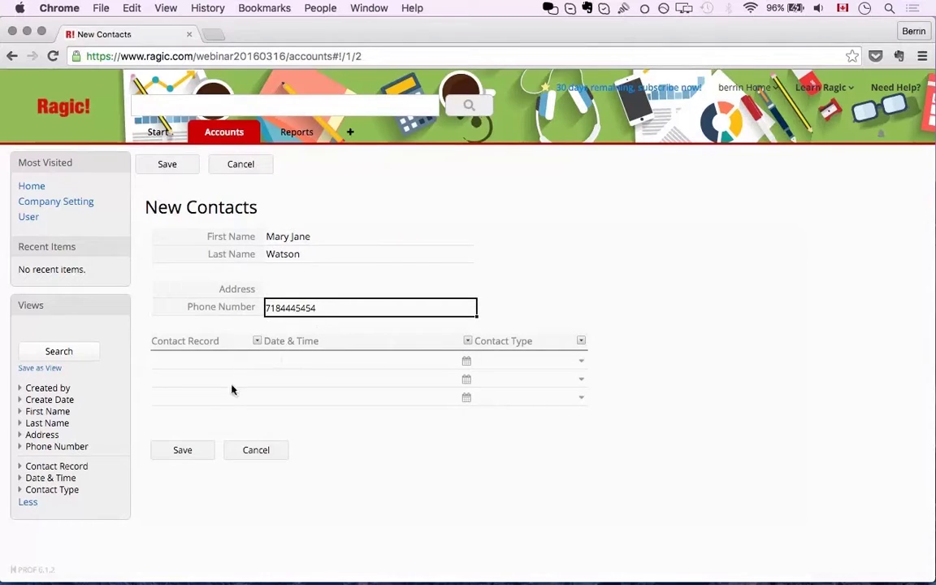
{"action": "left_click", "coordinate": [182, 450]}
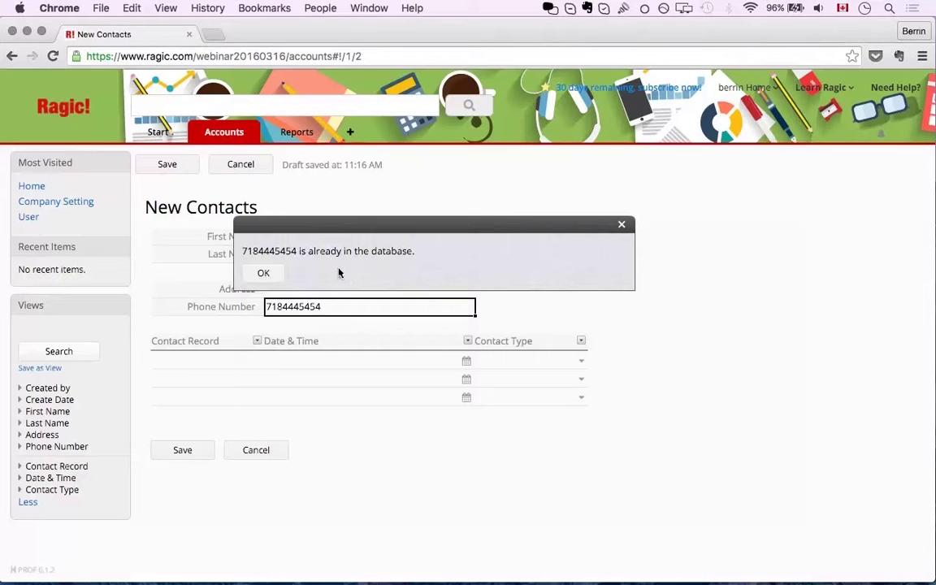
Step: Dismiss the duplicate-number warning, replace the phone number's last digits, and save again
{"action": "left_click", "coordinate": [270, 275]}
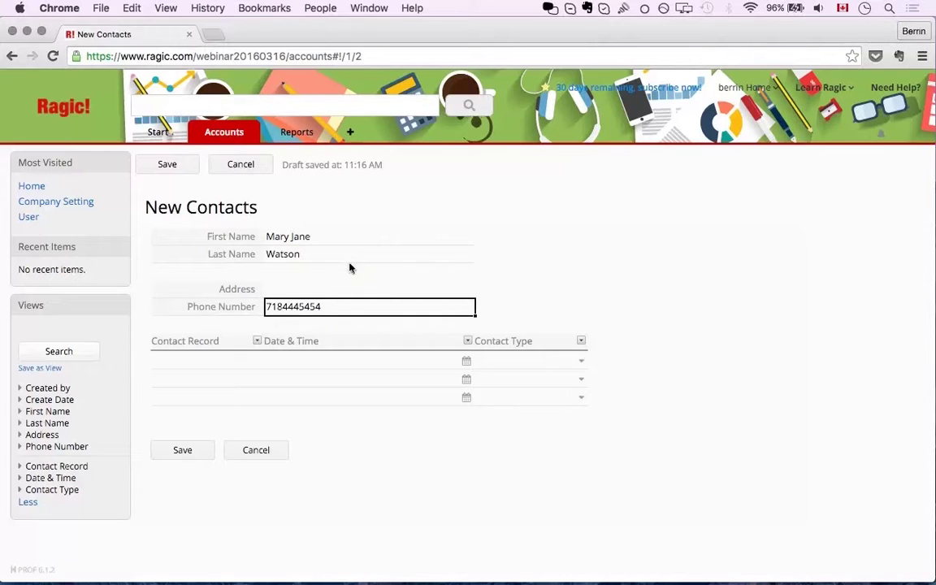
{"action": "left_click", "coordinate": [347, 309]}
{"action": "left_click_drag", "start_coordinate": [322, 302], "coordinate": [291, 308]}
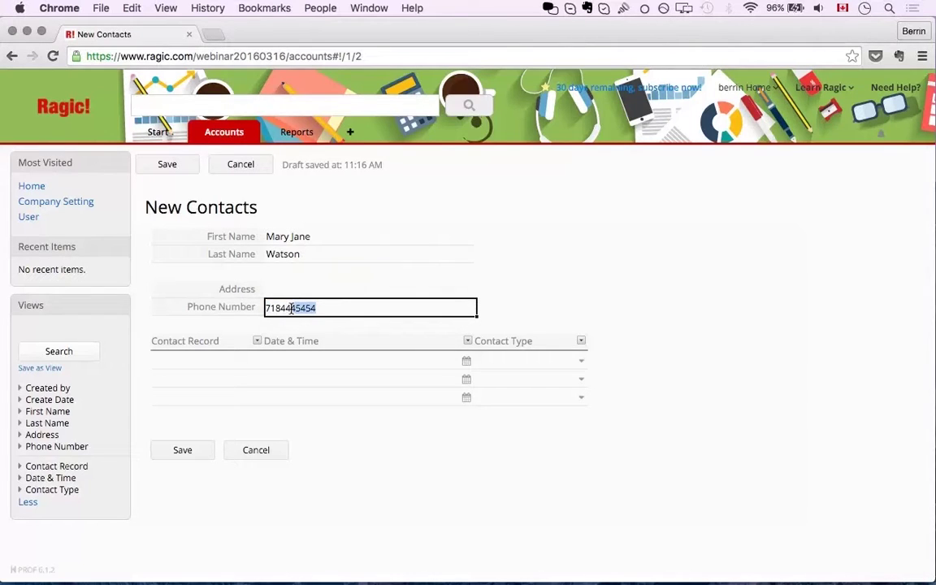
{"action": "type", "text": "55562"}
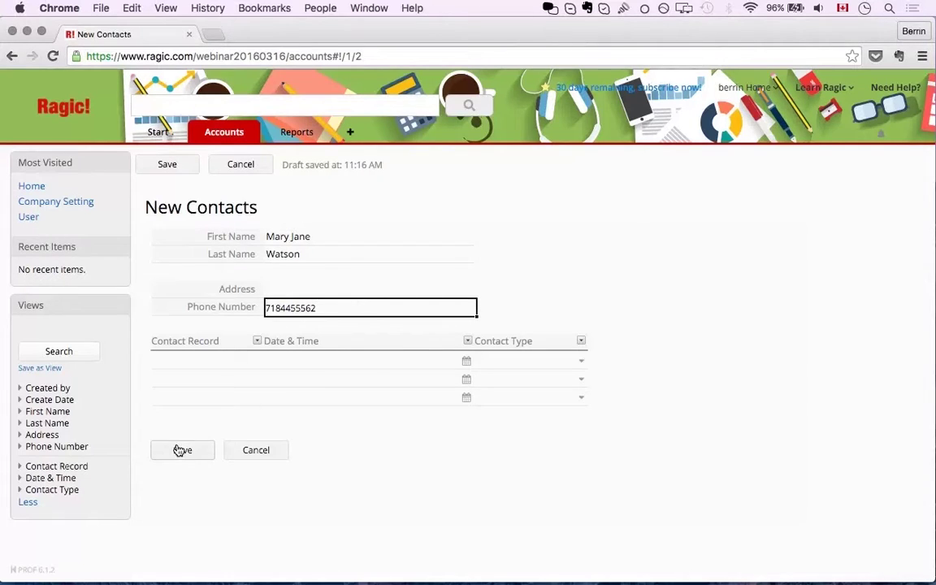
{"action": "left_click", "coordinate": [183, 449]}
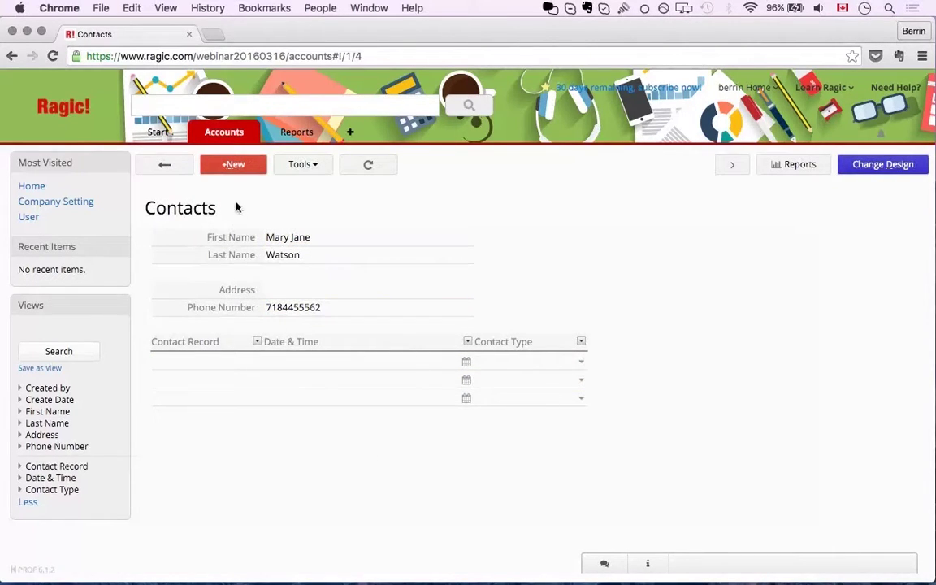
Step: Browse All Contacts, open two contacts' records in turn, then switch the Contacts form to design mode
{"action": "left_click", "coordinate": [164, 165]}
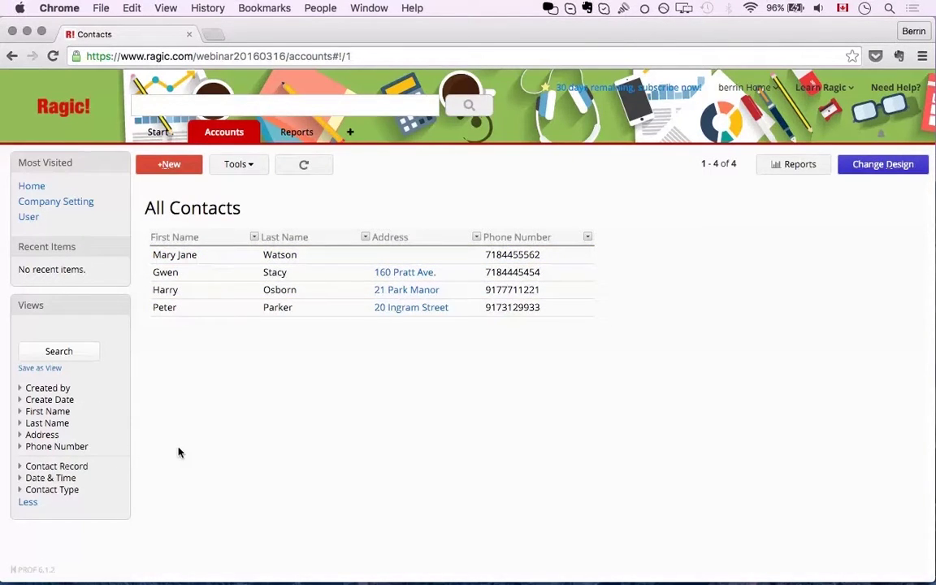
{"action": "left_click", "coordinate": [223, 311]}
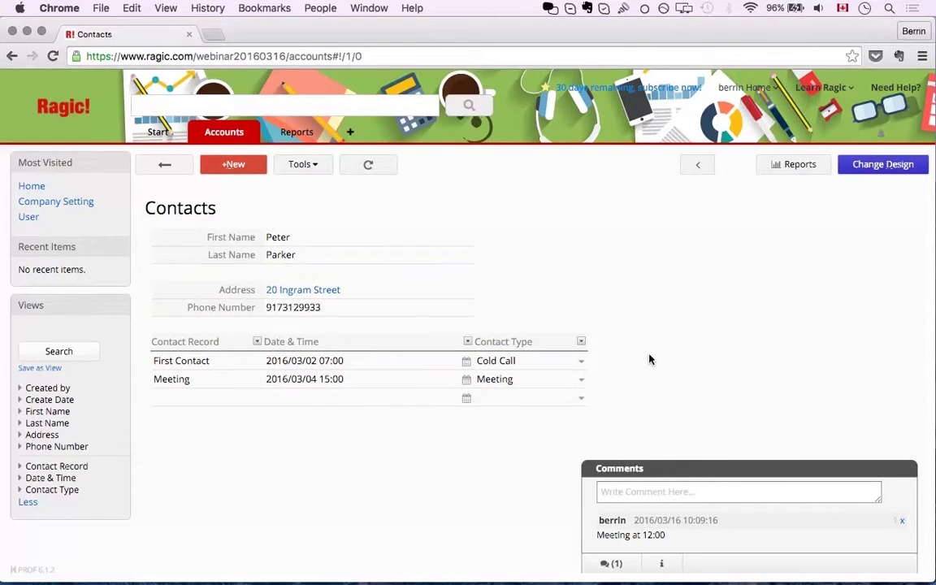
{"action": "left_click", "coordinate": [163, 169]}
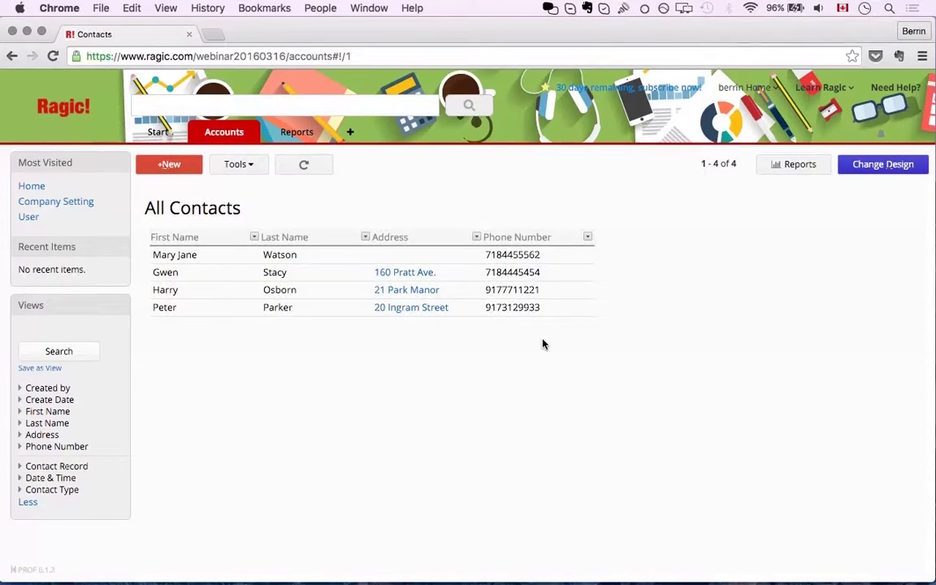
{"action": "left_click", "coordinate": [328, 300]}
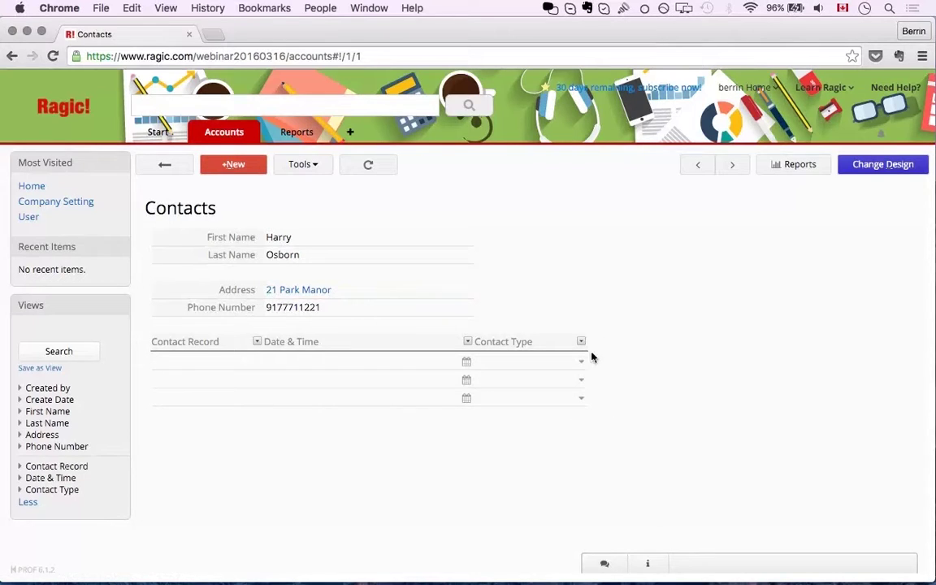
{"action": "left_click", "coordinate": [862, 169]}
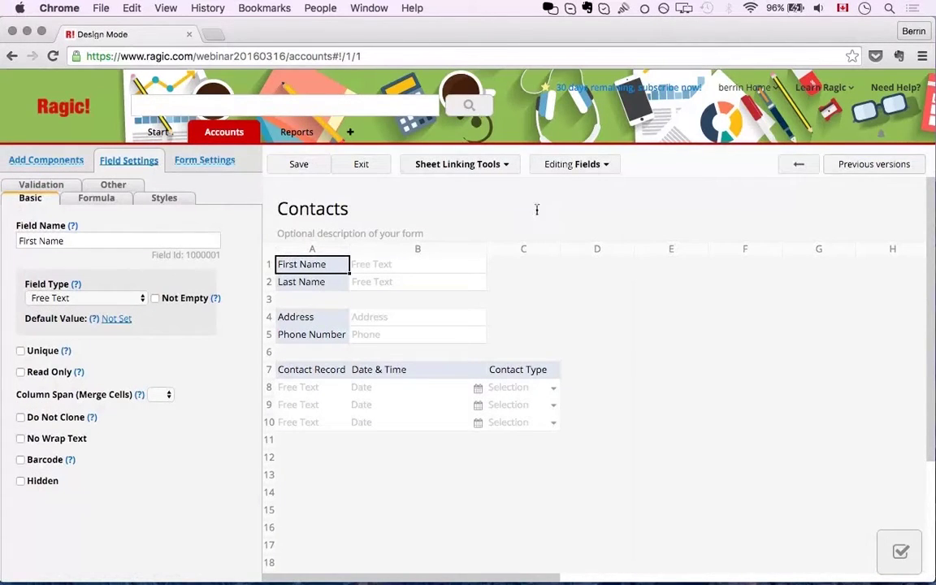
Step: Create a new Contact Record form from the subtable via Sheet Linking Tools' New sheet from subtable
{"action": "left_click", "coordinate": [473, 169]}
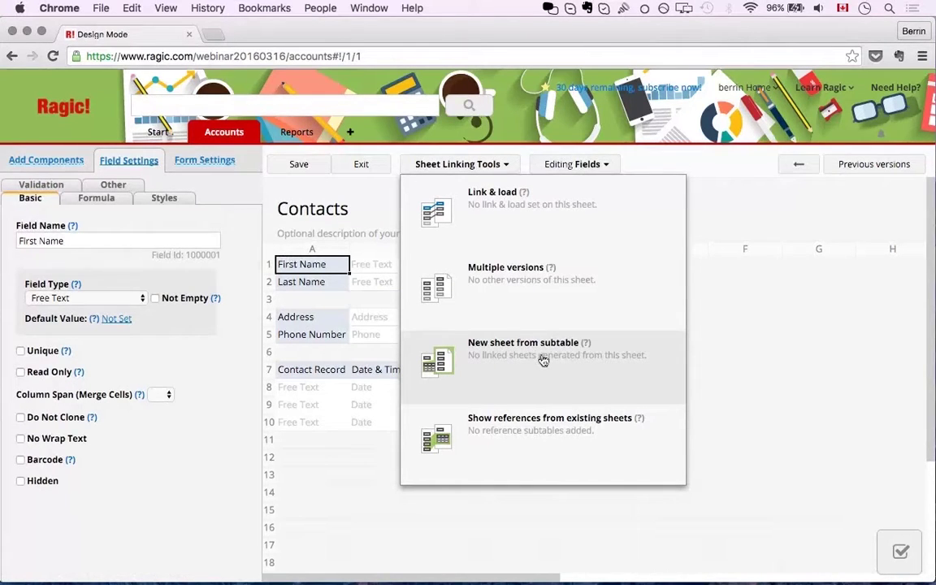
{"action": "left_click", "coordinate": [488, 325]}
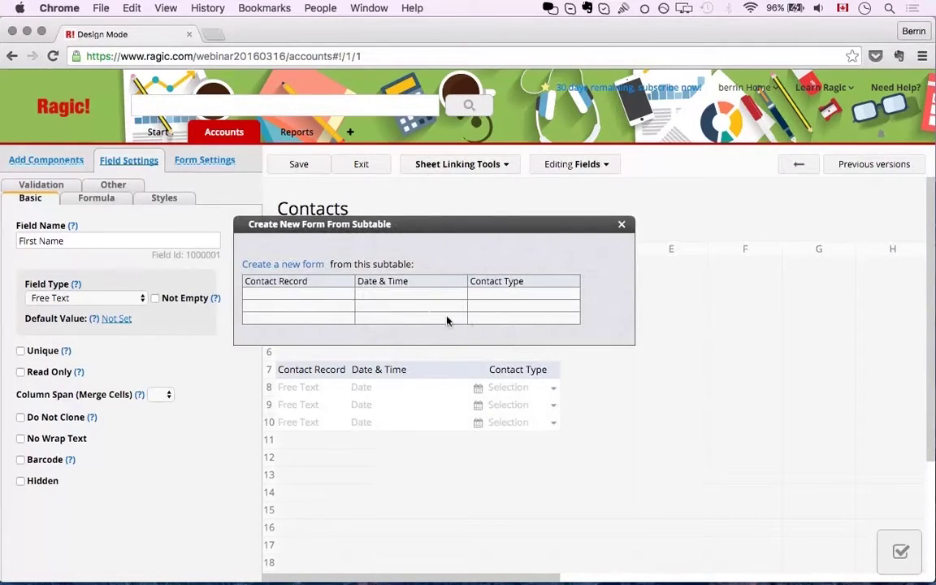
{"action": "left_click", "coordinate": [291, 266]}
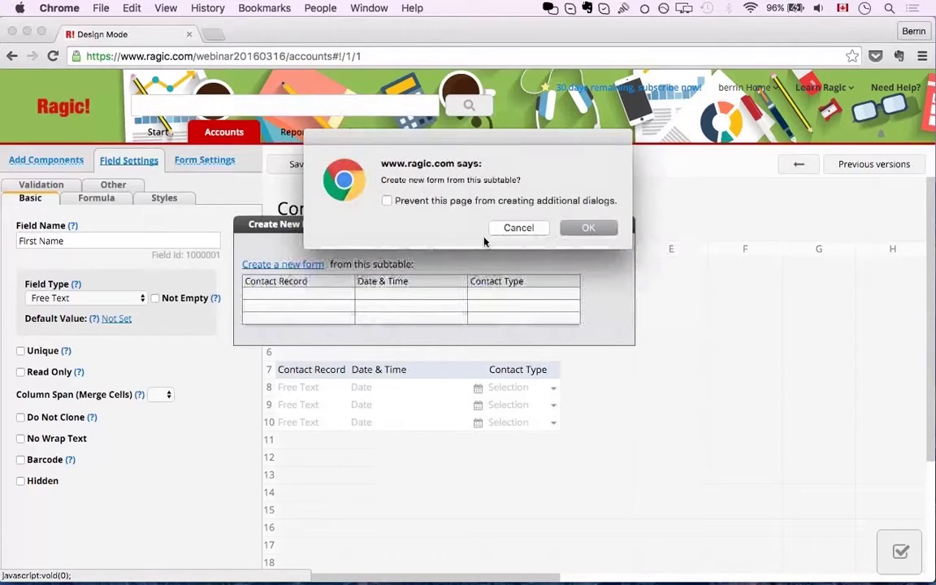
{"action": "left_click", "coordinate": [589, 230]}
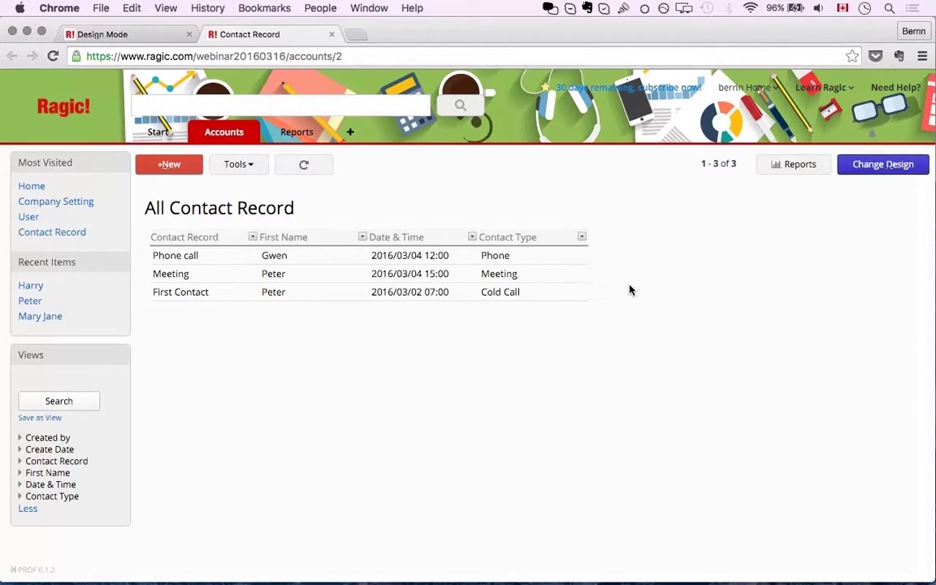
Step: Retitle the new sheet 'Contact Records', save the design, and switch to its form layout
{"action": "mouse_move", "coordinate": [220, 144]}
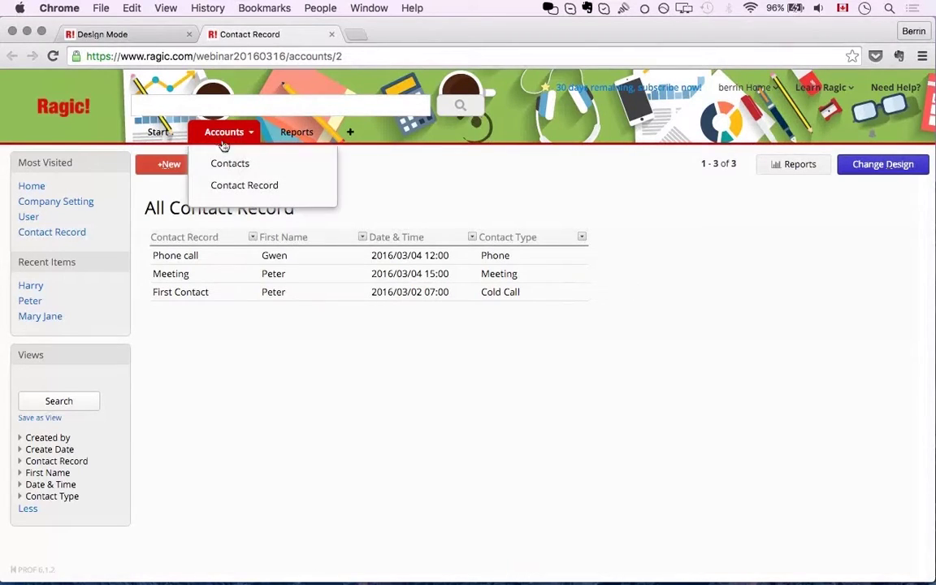
{"action": "left_click", "coordinate": [853, 174]}
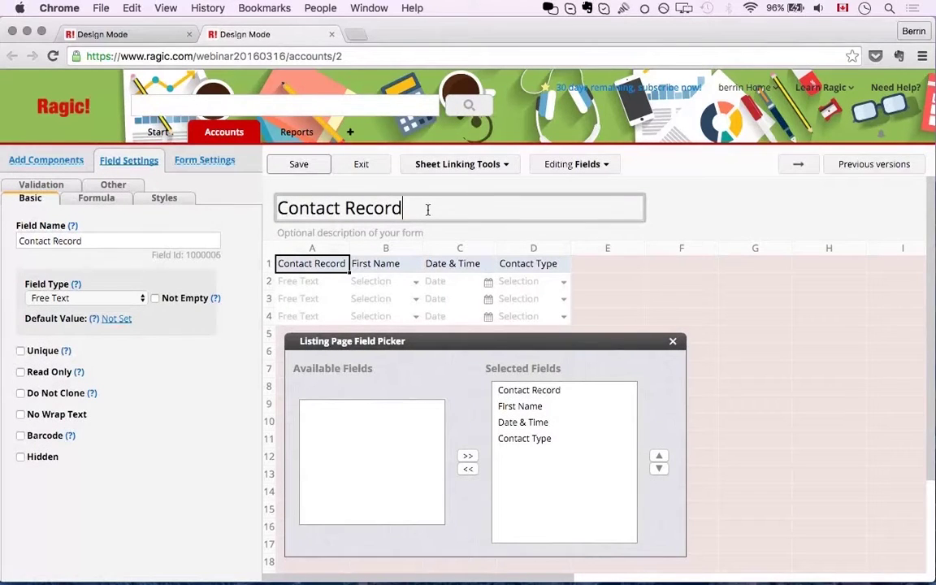
{"action": "left_click", "coordinate": [428, 209]}
{"action": "type", "text": "s"}
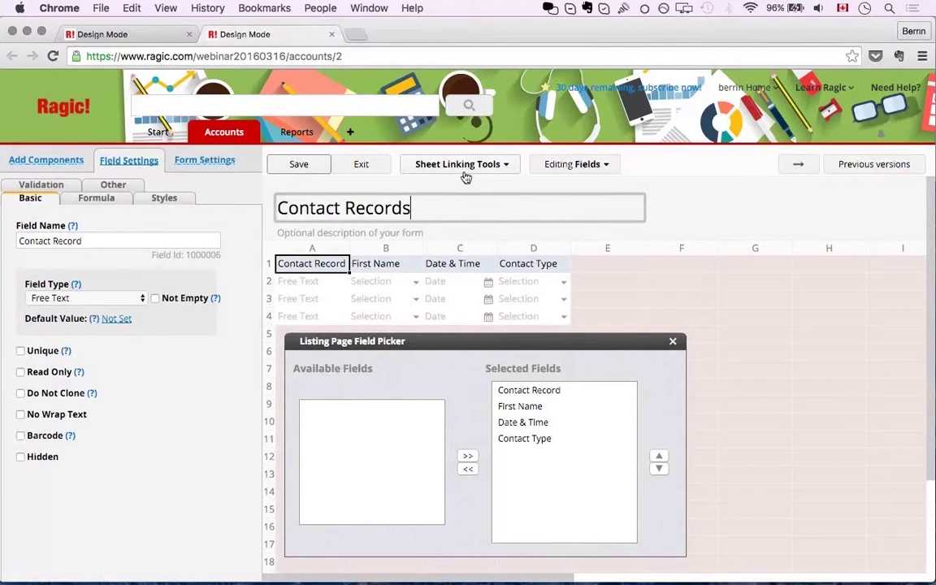
{"action": "left_click", "coordinate": [298, 164]}
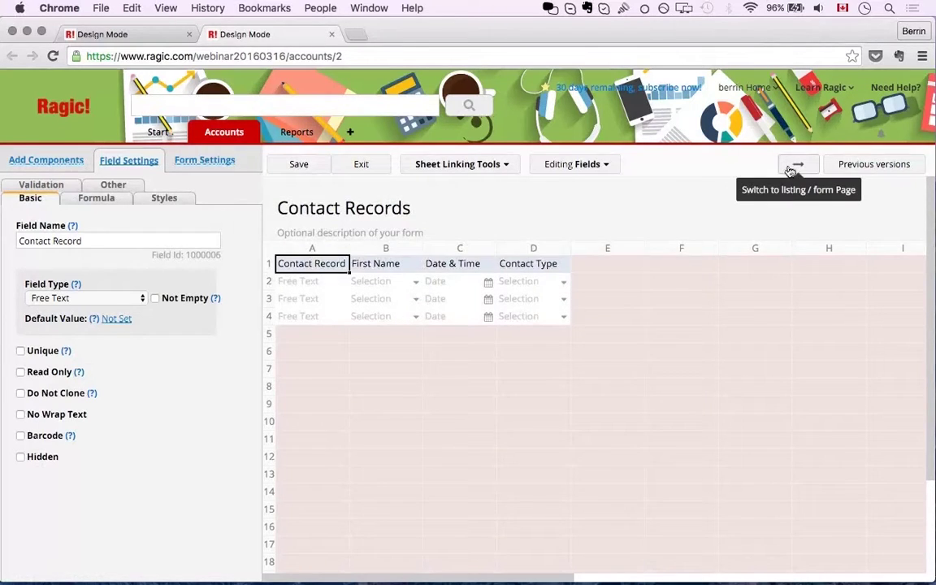
{"action": "left_click", "coordinate": [794, 169]}
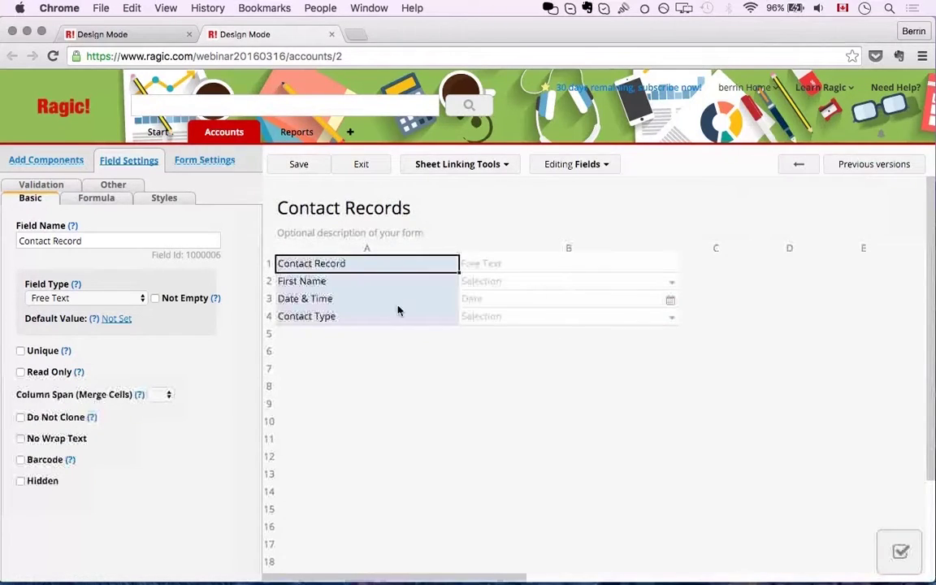
Step: Link Last Name from Contacts into row 3 of Contact Records, save, and exit design mode
{"action": "left_click", "coordinate": [476, 165]}
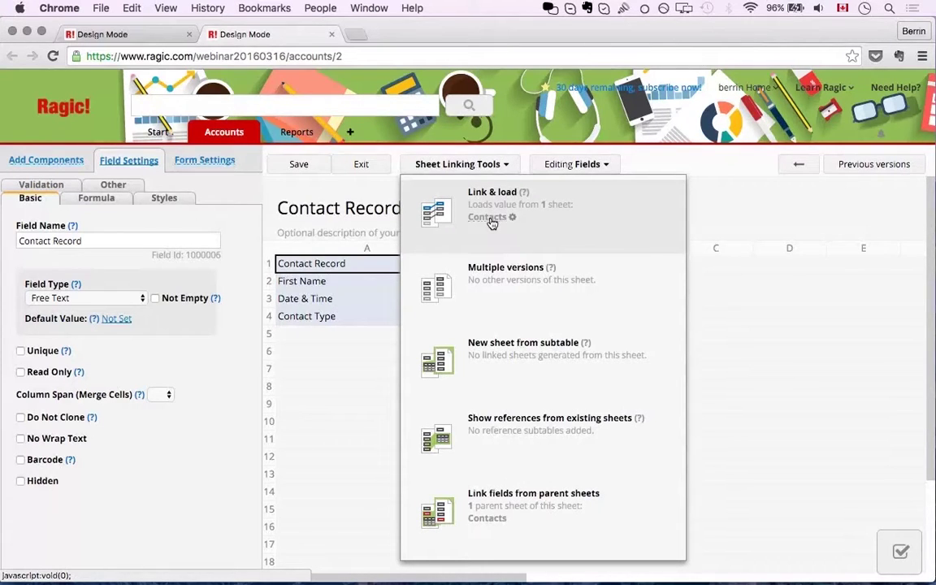
{"action": "left_click", "coordinate": [493, 526]}
{"action": "left_click_drag", "start_coordinate": [398, 261], "coordinate": [349, 299]}
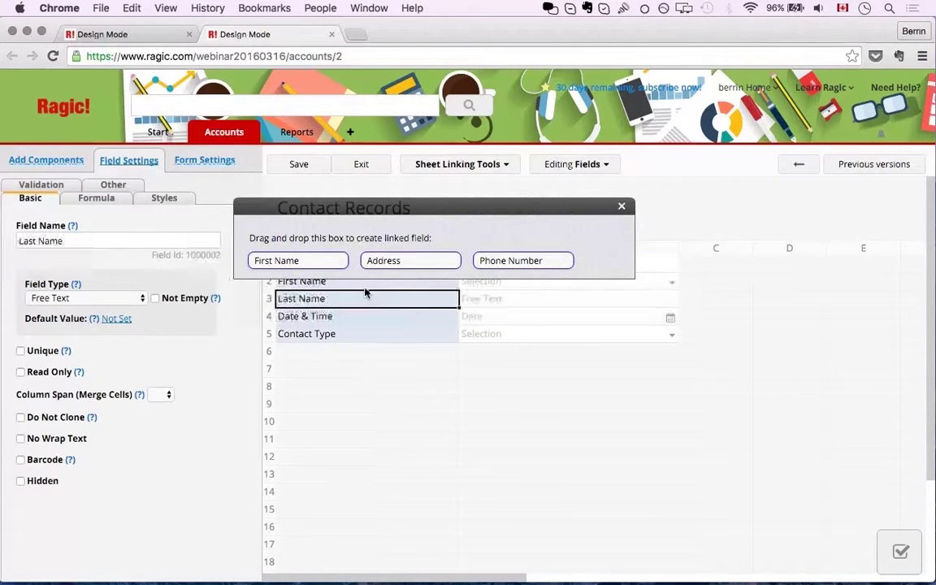
{"action": "left_click", "coordinate": [314, 169]}
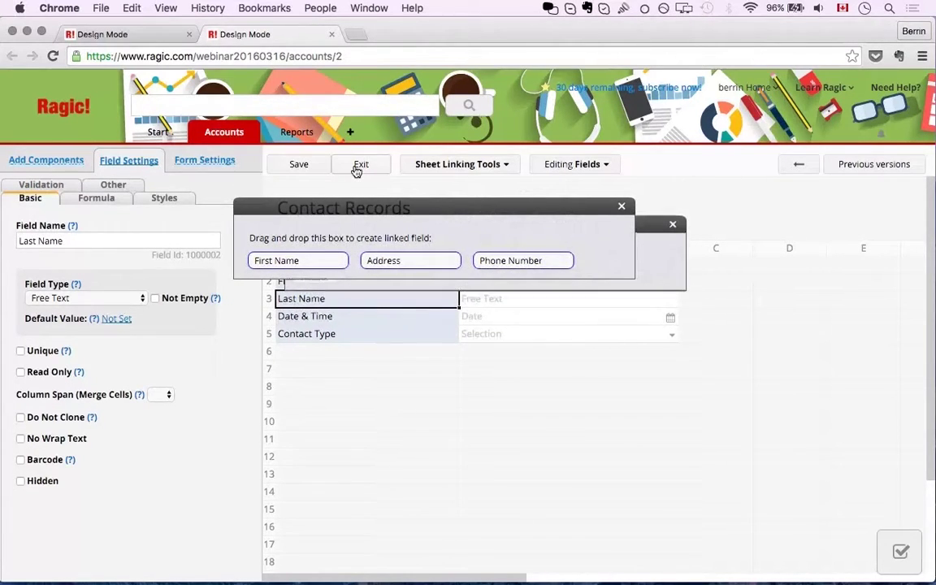
{"action": "left_click", "coordinate": [355, 168]}
{"action": "left_click", "coordinate": [622, 206]}
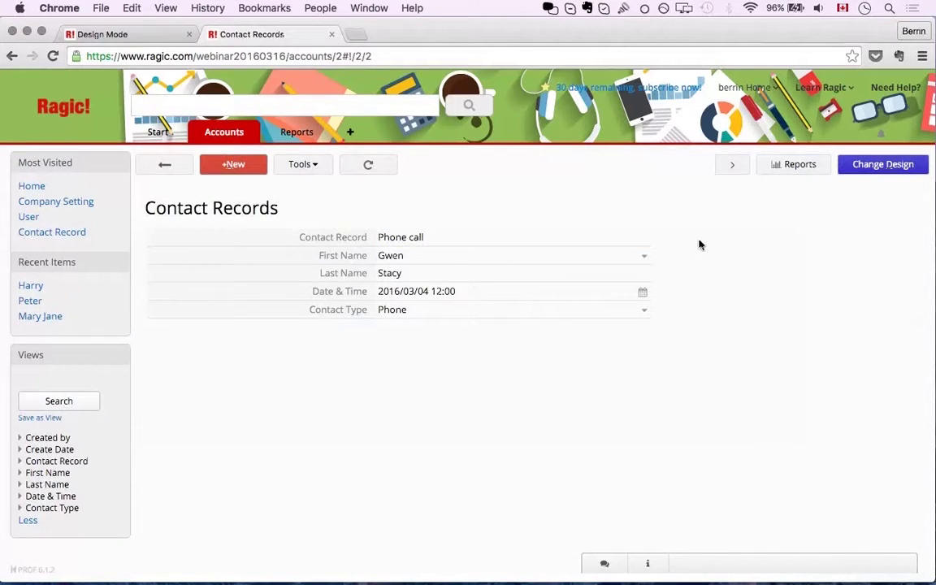
Step: Return to the All Contact Records list, then open the Contacts sheet from the tab bar
{"action": "left_click", "coordinate": [173, 165]}
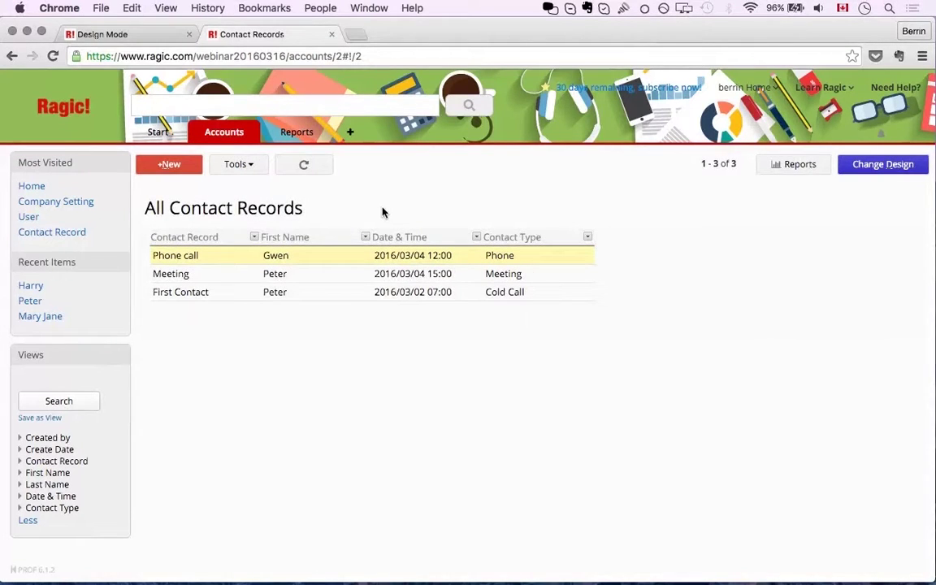
{"action": "mouse_move", "coordinate": [225, 141]}
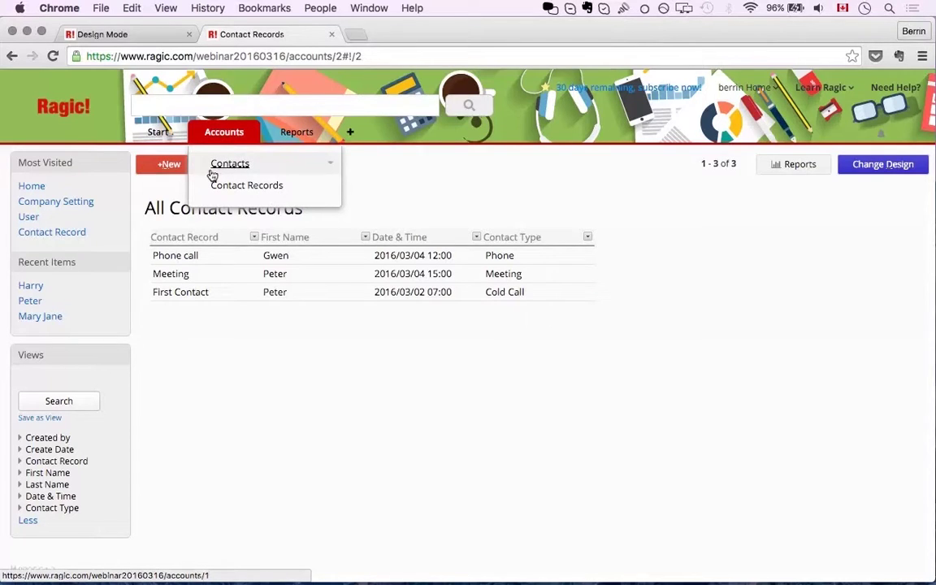
{"action": "left_click", "coordinate": [214, 167]}
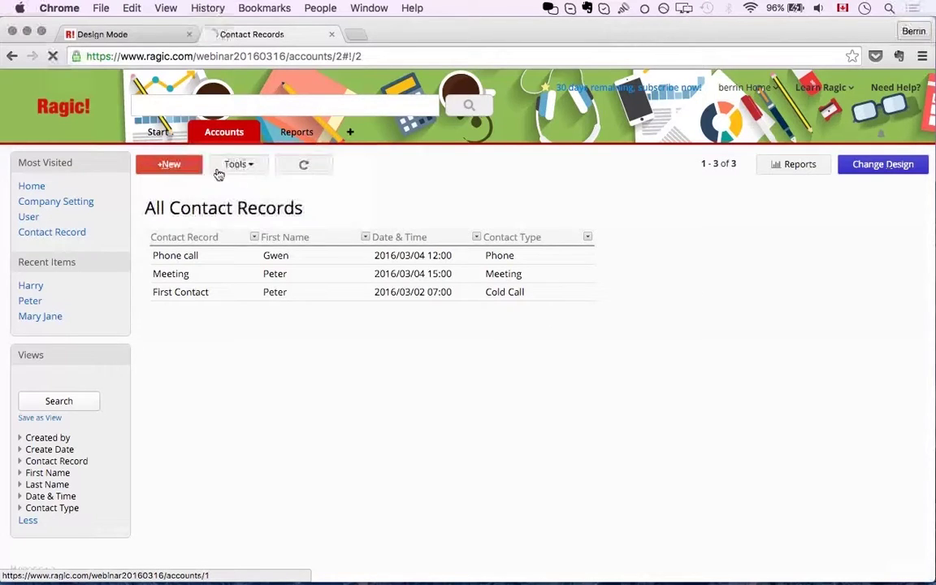
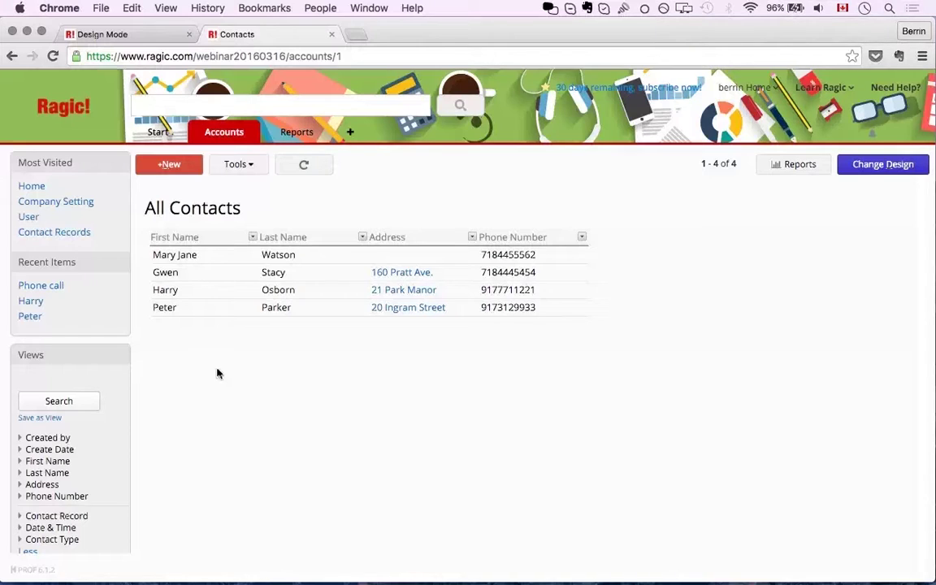
Step: Open the fourth contact in Design Mode and insert an empty row above First Name
{"action": "left_click", "coordinate": [217, 314]}
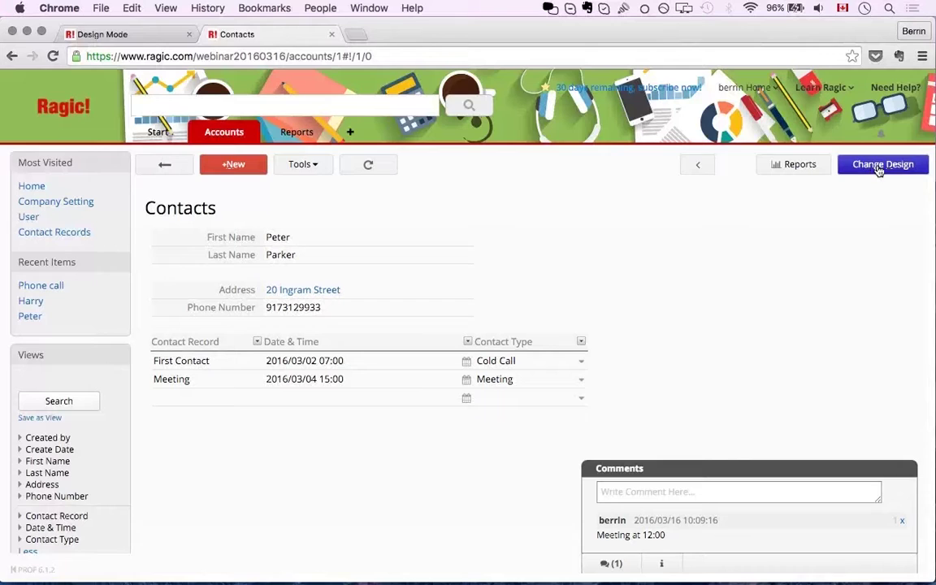
{"action": "left_click", "coordinate": [878, 167]}
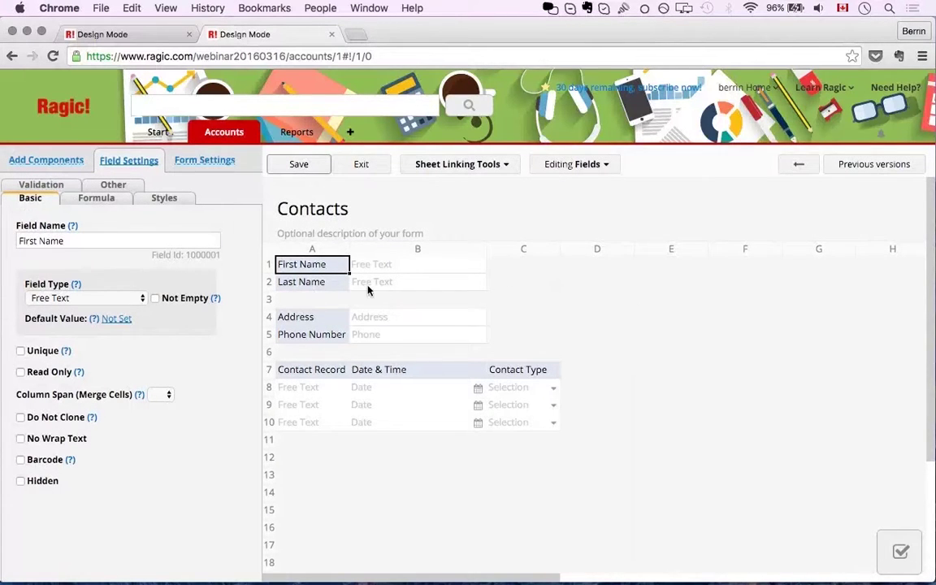
{"action": "right_click", "coordinate": [339, 265]}
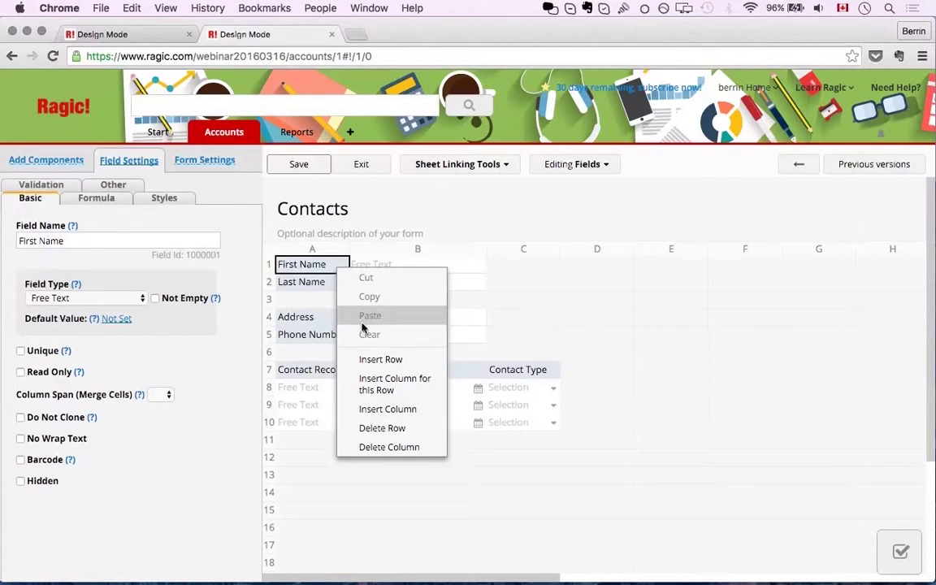
{"action": "left_click", "coordinate": [341, 359]}
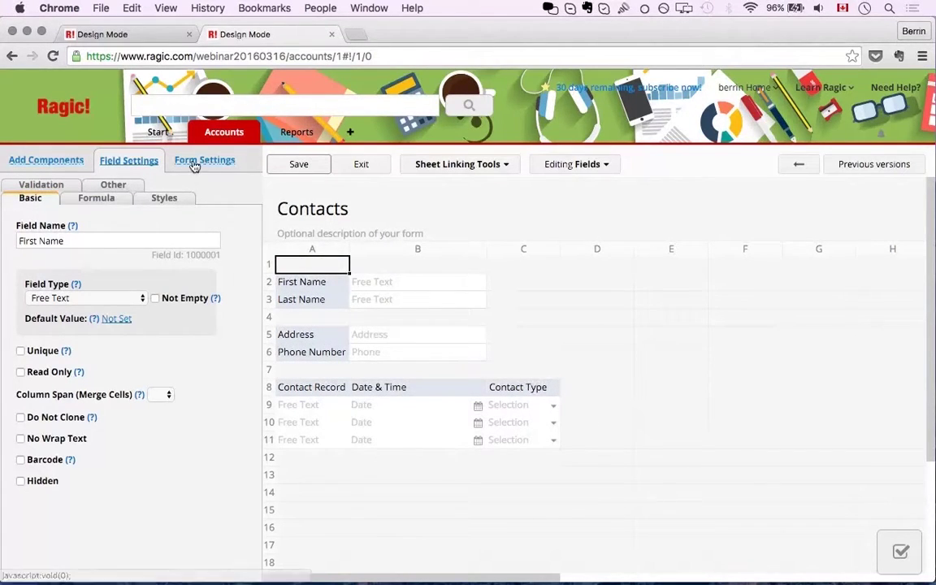
{"action": "left_click", "coordinate": [326, 266]}
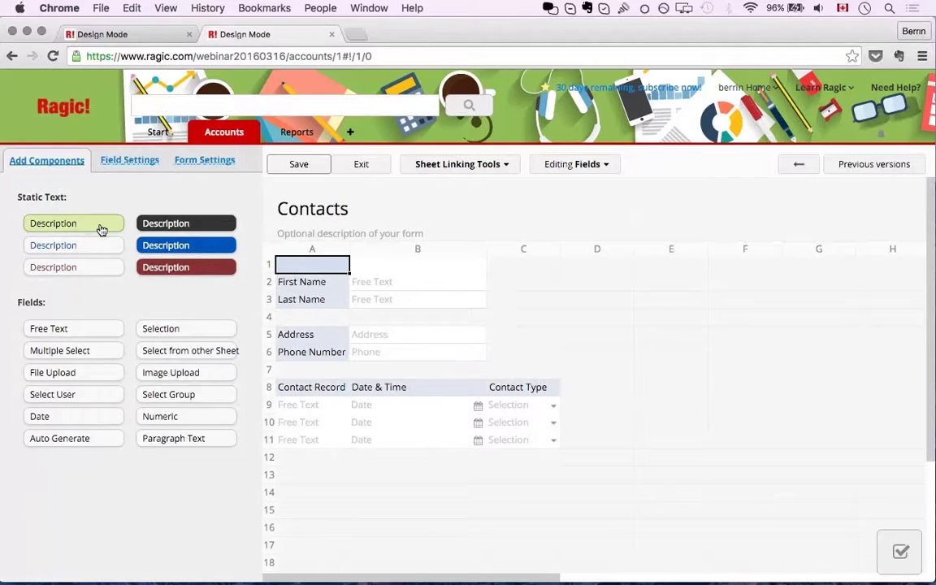
Step: Put a blue Description reading 'Contact Details' in cell A1, centred and bold
{"action": "left_click_drag", "start_coordinate": [153, 245], "coordinate": [308, 262]}
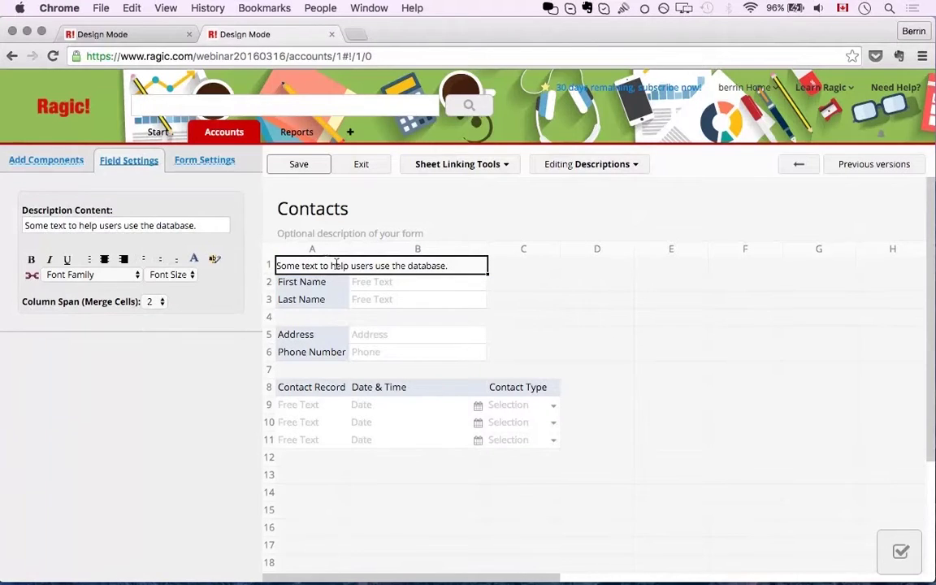
{"action": "left_click_drag", "start_coordinate": [457, 265], "coordinate": [254, 264]}
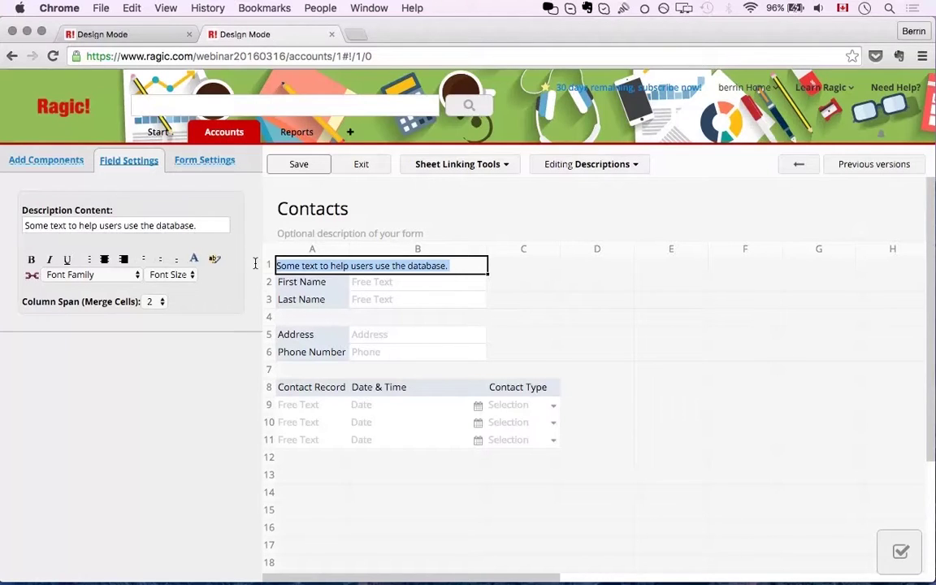
{"action": "type", "text": "Contact Details"}
{"action": "left_click", "coordinate": [178, 260]}
{"action": "left_click", "coordinate": [104, 259]}
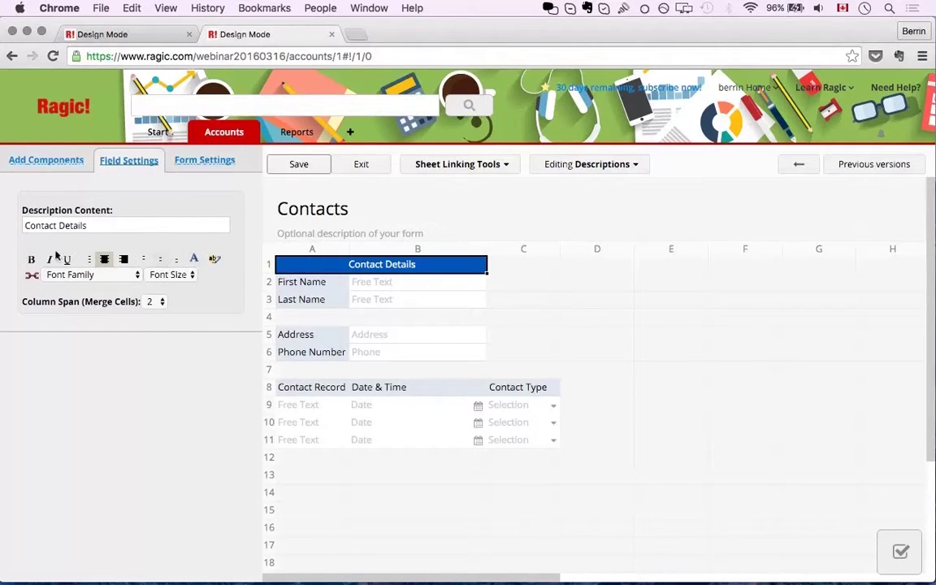
{"action": "left_click", "coordinate": [32, 259]}
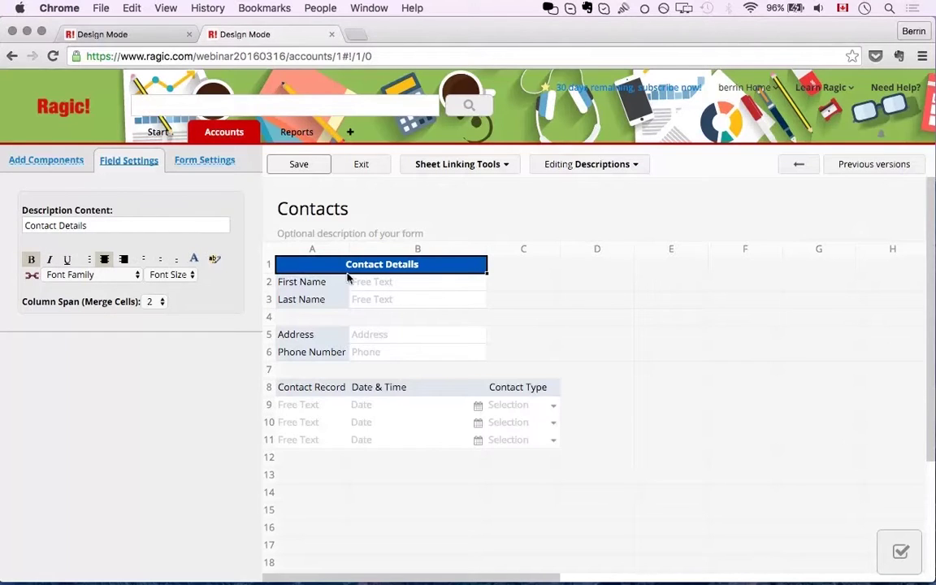
{"action": "left_click", "coordinate": [568, 286]}
{"action": "left_click", "coordinate": [546, 339]}
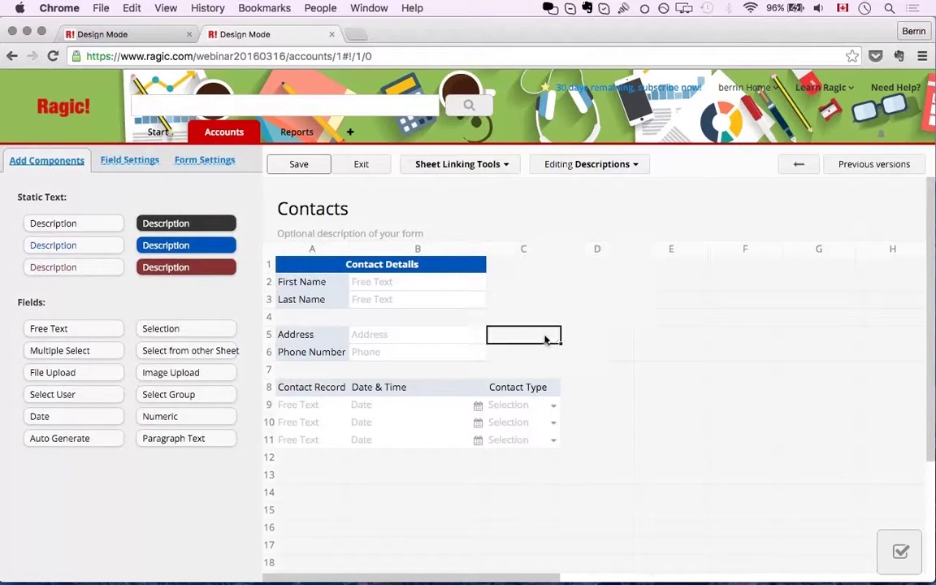
Step: Add the note 'Please enter full address.' in cell C5, then save and exit design mode
{"action": "left_click_drag", "start_coordinate": [96, 223], "coordinate": [560, 334]}
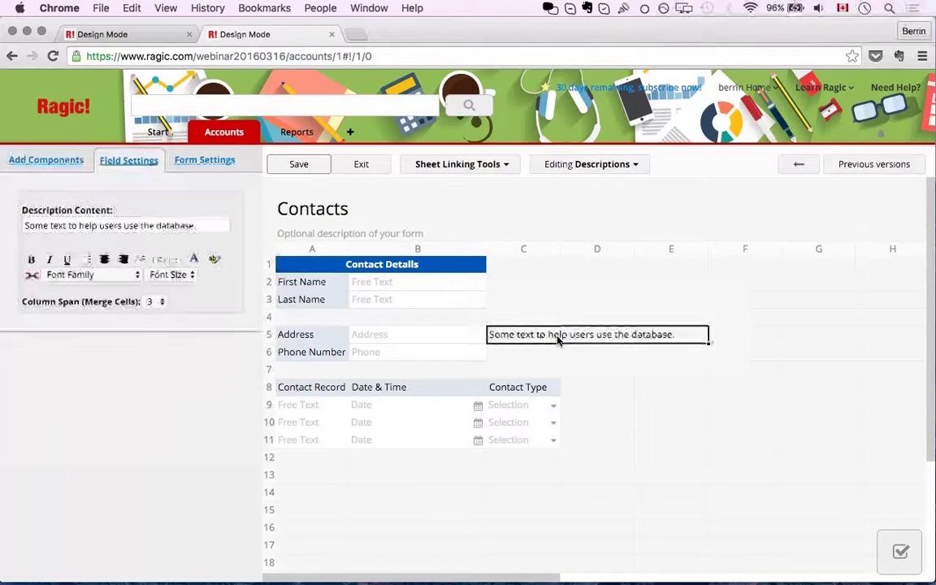
{"action": "left_click", "coordinate": [486, 338], "text": "shift"}
{"action": "type", "text": "Please"}
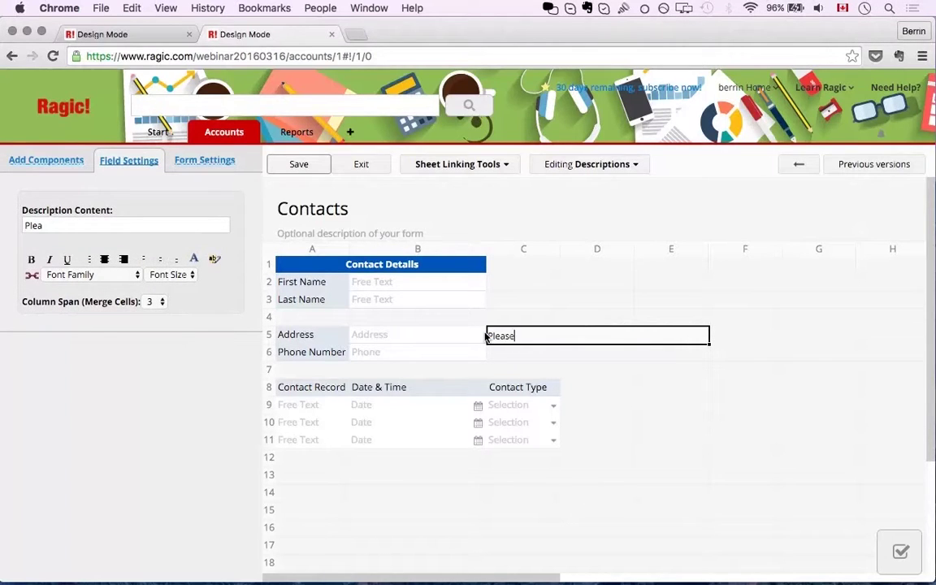
{"action": "type", "text": " enter full address."}
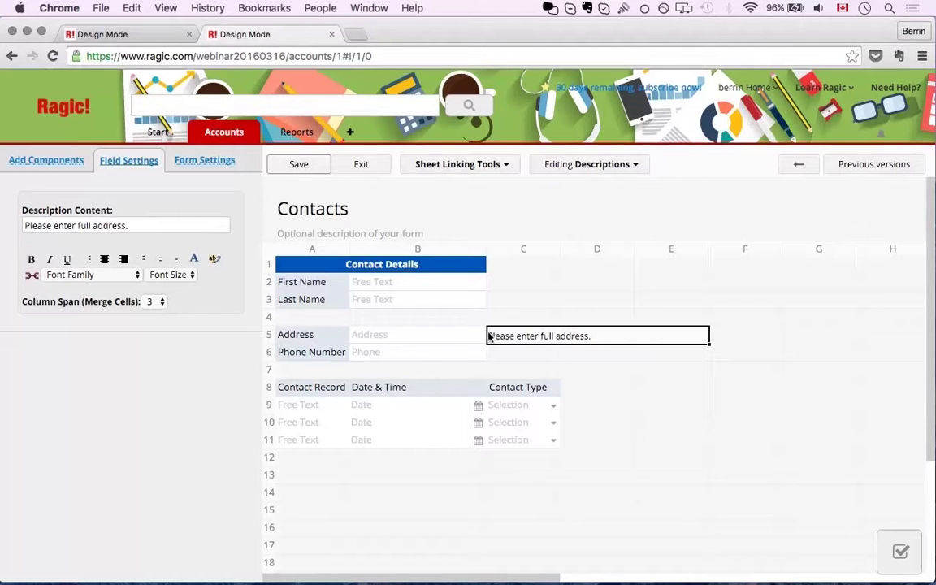
{"action": "left_click", "coordinate": [319, 169]}
{"action": "left_click", "coordinate": [357, 168]}
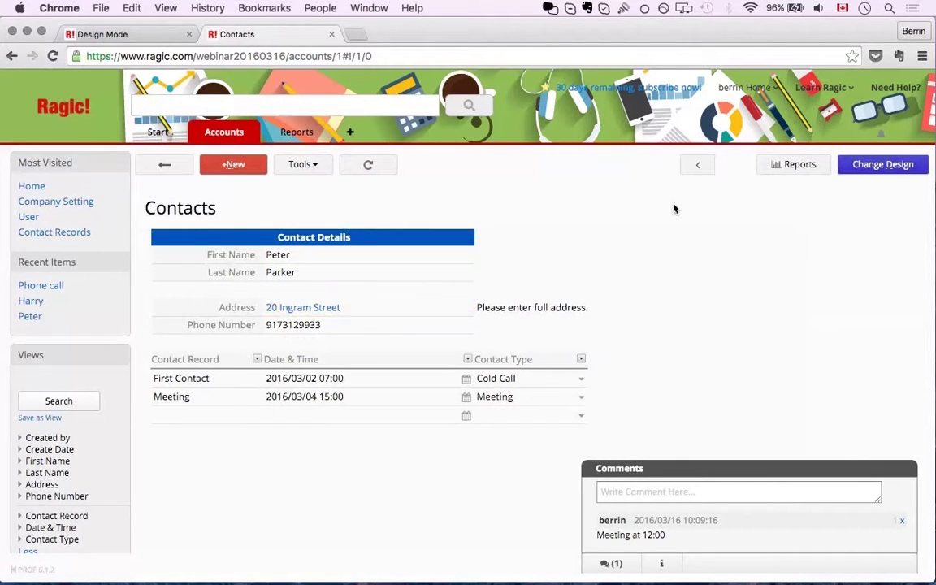
{"action": "left_click", "coordinate": [692, 168]}
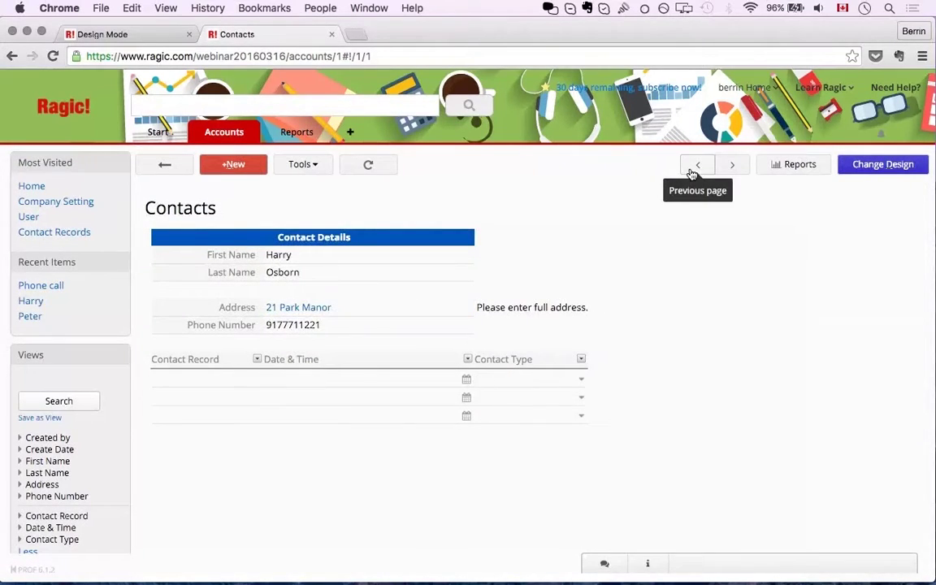
{"action": "left_click", "coordinate": [695, 170]}
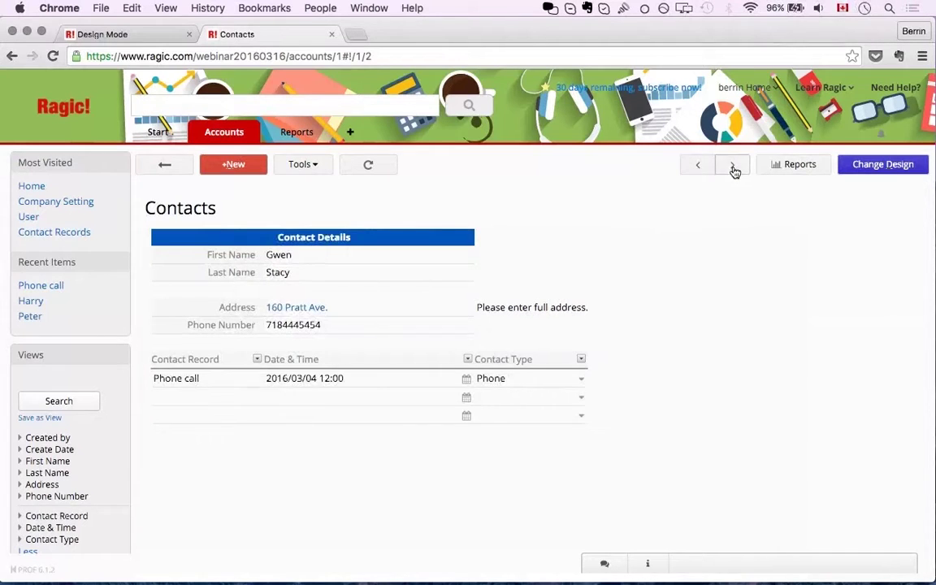
{"action": "left_click", "coordinate": [733, 169]}
{"action": "left_click", "coordinate": [734, 170]}
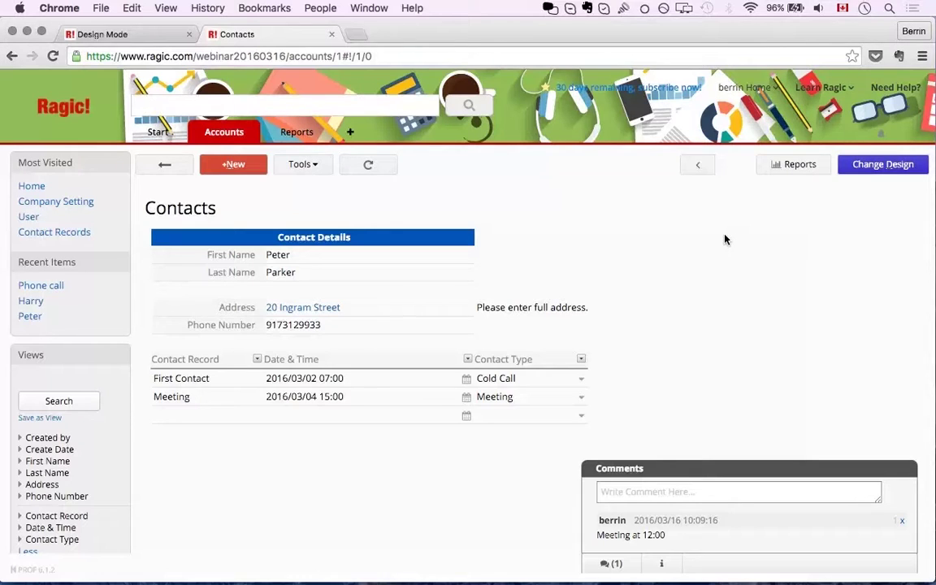
Step: Set EVERYONE to Survey User in the Contacts form's Access Rights, then save and exit
{"action": "left_click", "coordinate": [867, 167]}
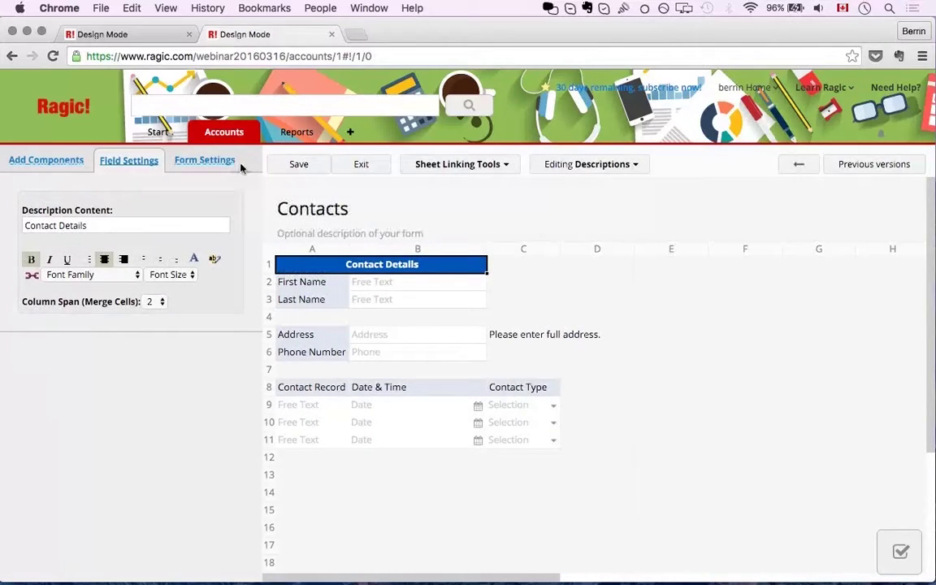
{"action": "left_click", "coordinate": [206, 161]}
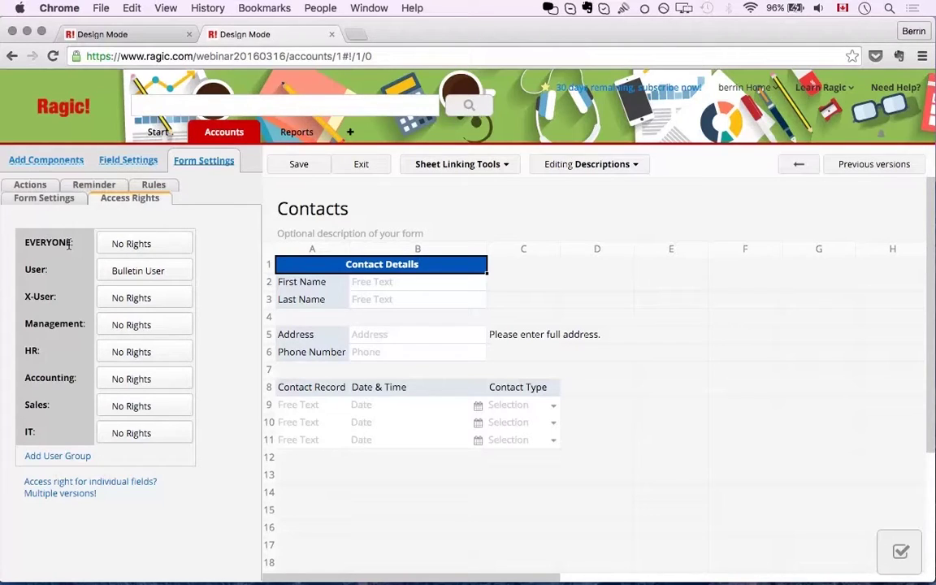
{"action": "left_click", "coordinate": [134, 245]}
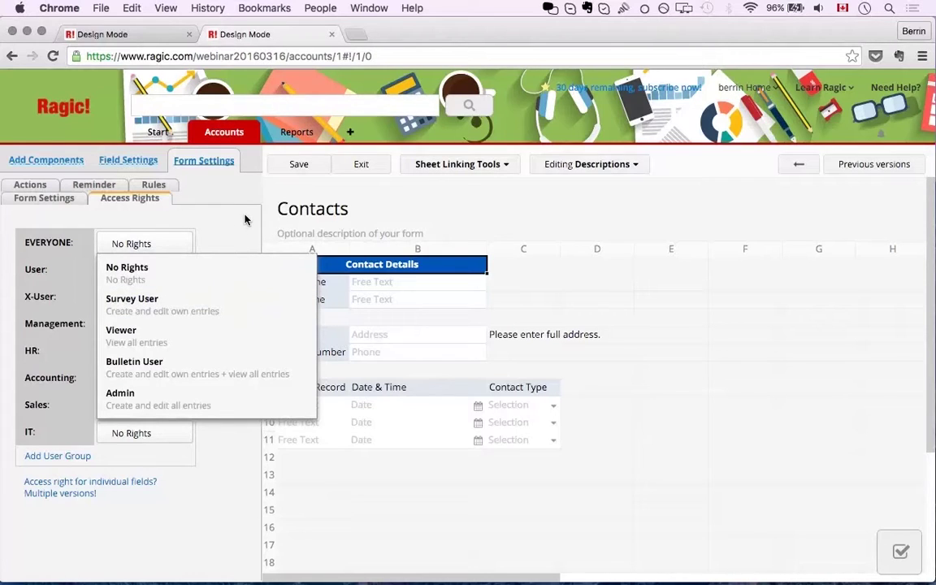
{"action": "left_click", "coordinate": [236, 304]}
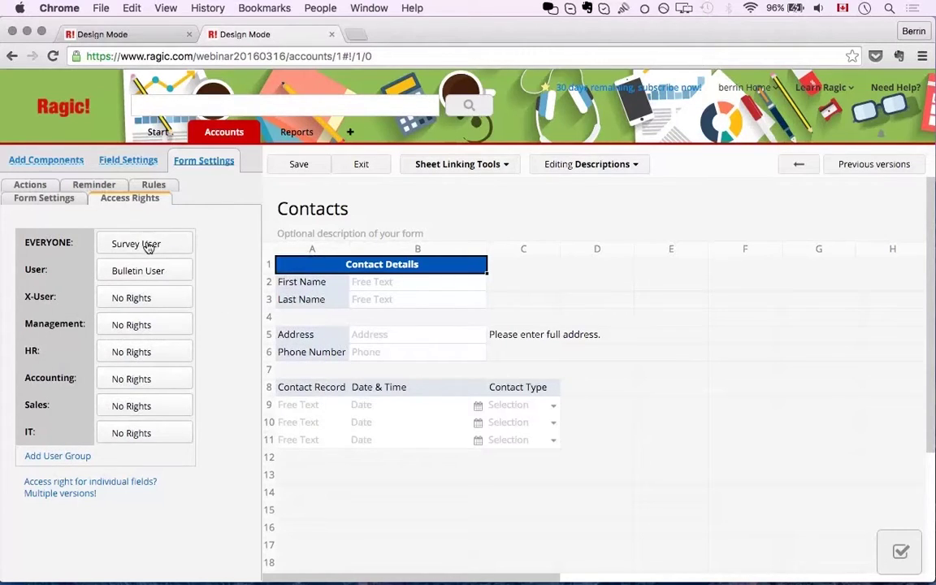
{"action": "left_click", "coordinate": [299, 164]}
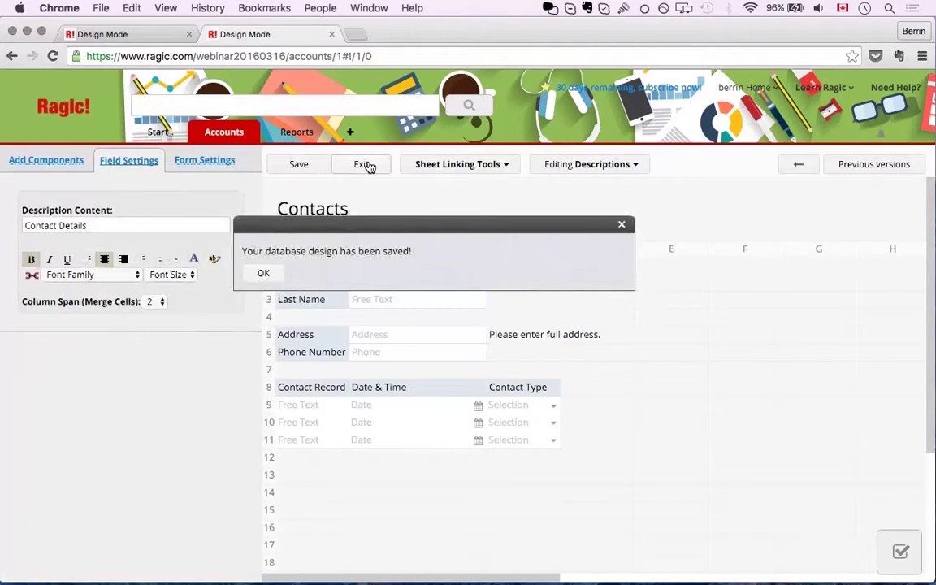
{"action": "left_click", "coordinate": [366, 165]}
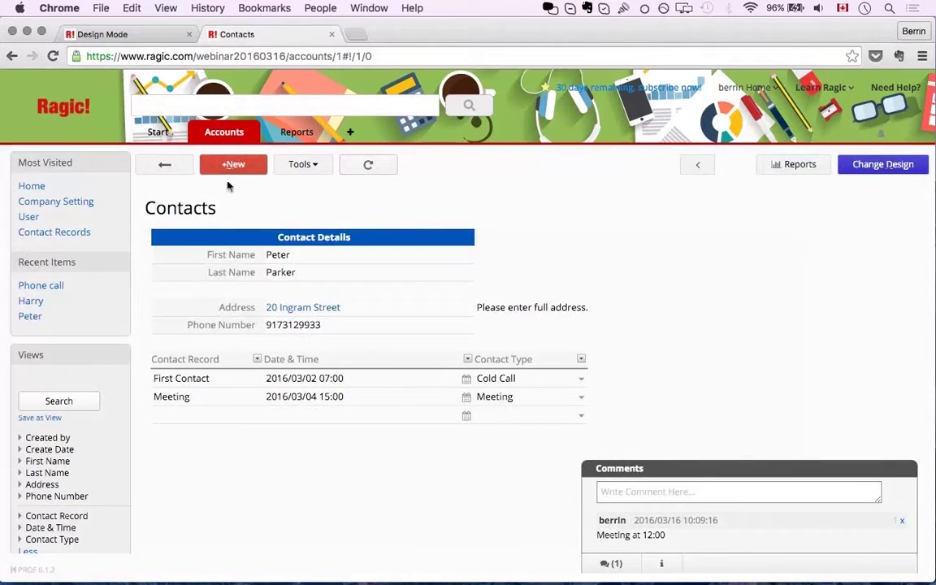
Step: Open the All Contacts listing's web address in a new incognito window
{"action": "left_click", "coordinate": [163, 171]}
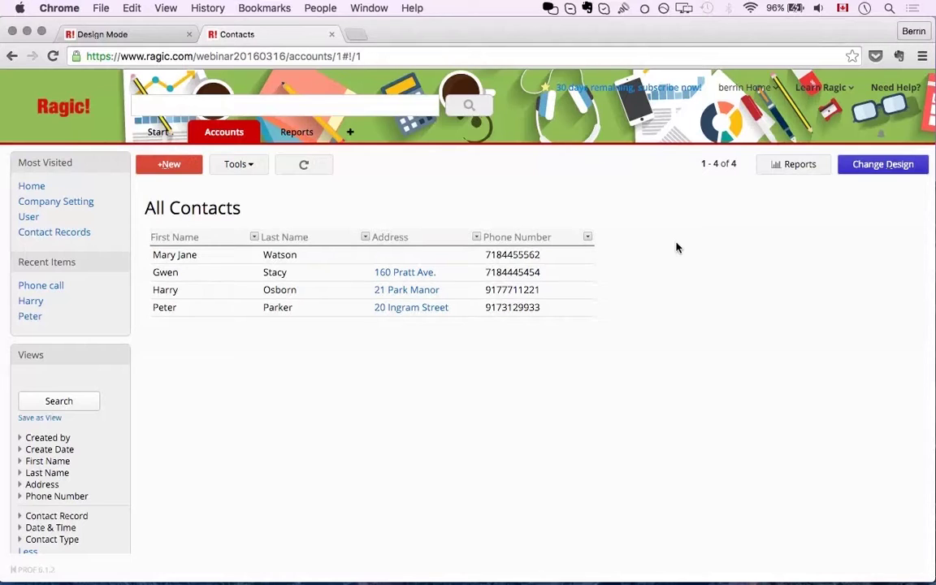
{"action": "left_click", "coordinate": [659, 56]}
{"action": "key", "text": "super+c"}
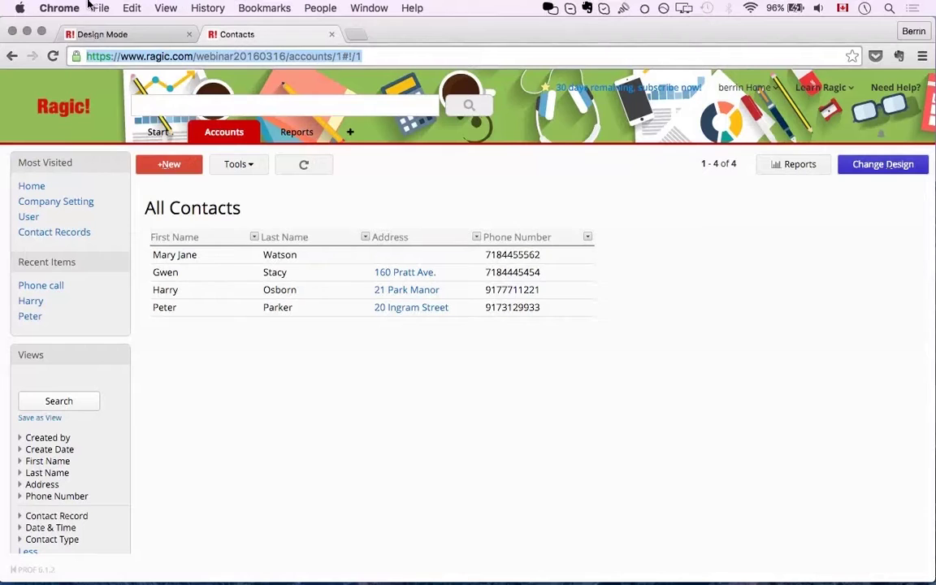
{"action": "left_click", "coordinate": [99, 7]}
{"action": "key", "text": "Escape"}
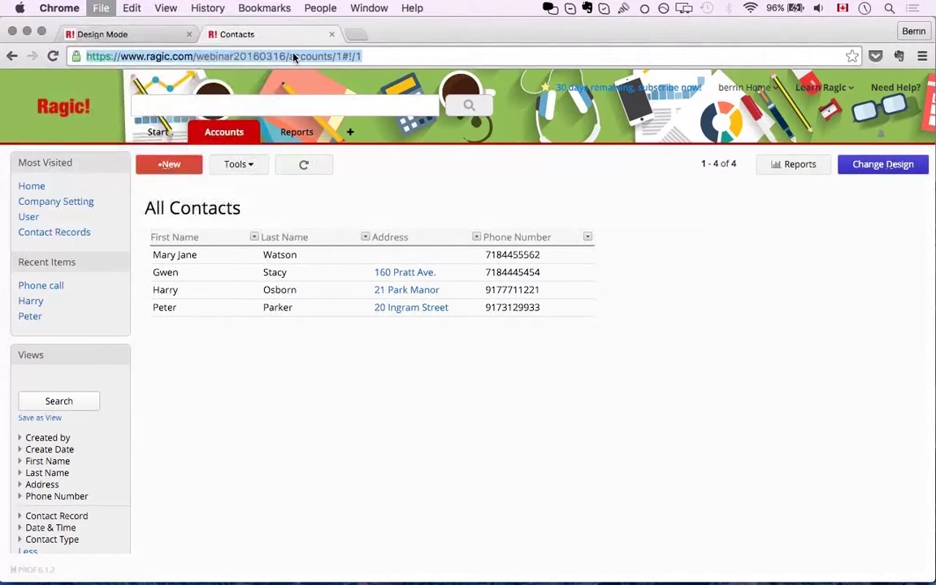
{"action": "key", "text": "super+shift+n"}
{"action": "key", "text": "super+v"}
{"action": "key", "text": "Return"}
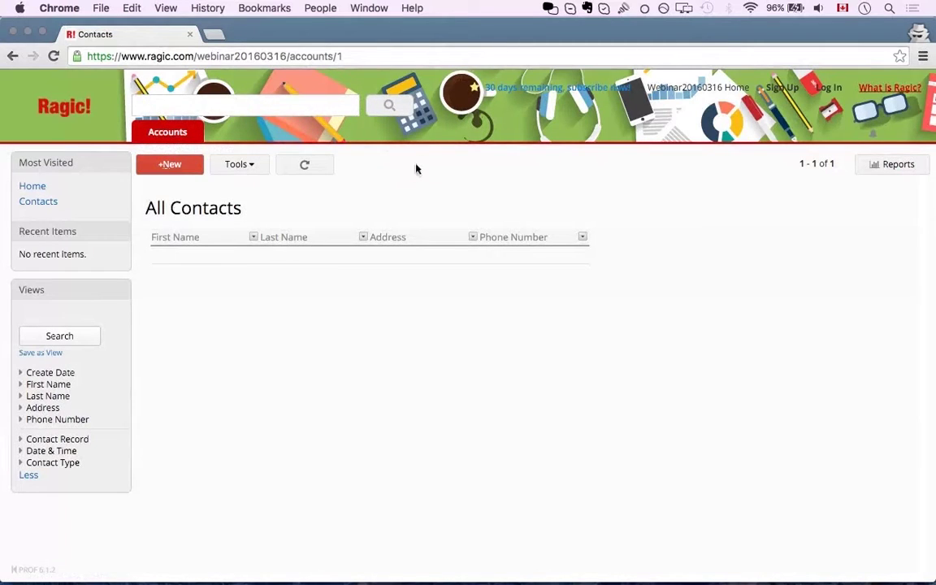
Step: Save a new contact with a first and last name from the incognito form
{"action": "left_click", "coordinate": [186, 165]}
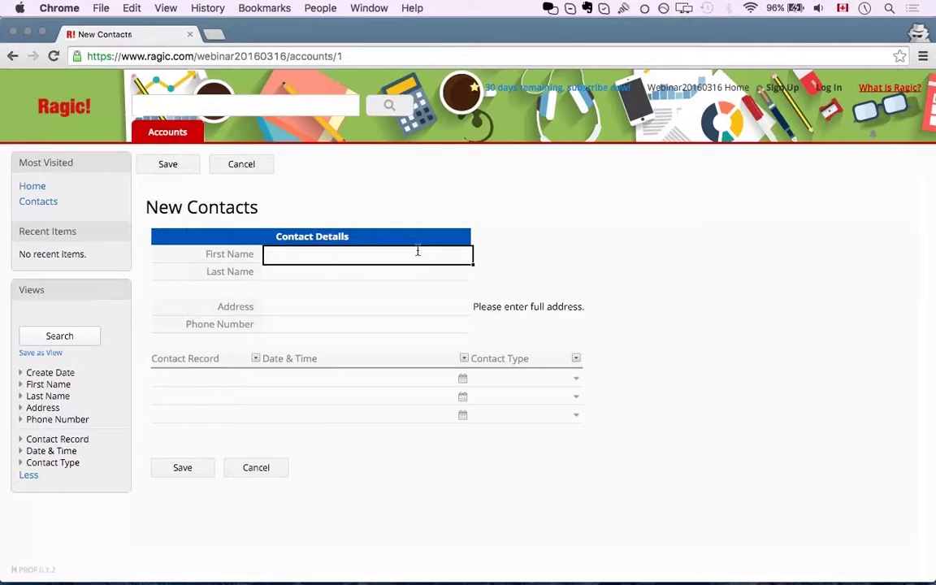
{"action": "type", "text": "Green"}
{"action": "key", "text": "Tab"}
{"action": "type", "text": "Goblin"}
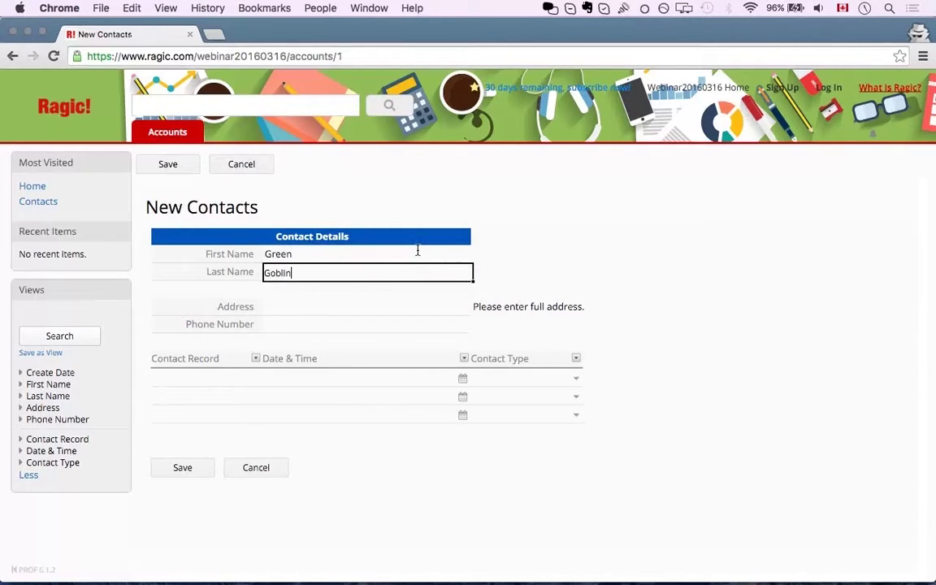
{"action": "left_click", "coordinate": [176, 166]}
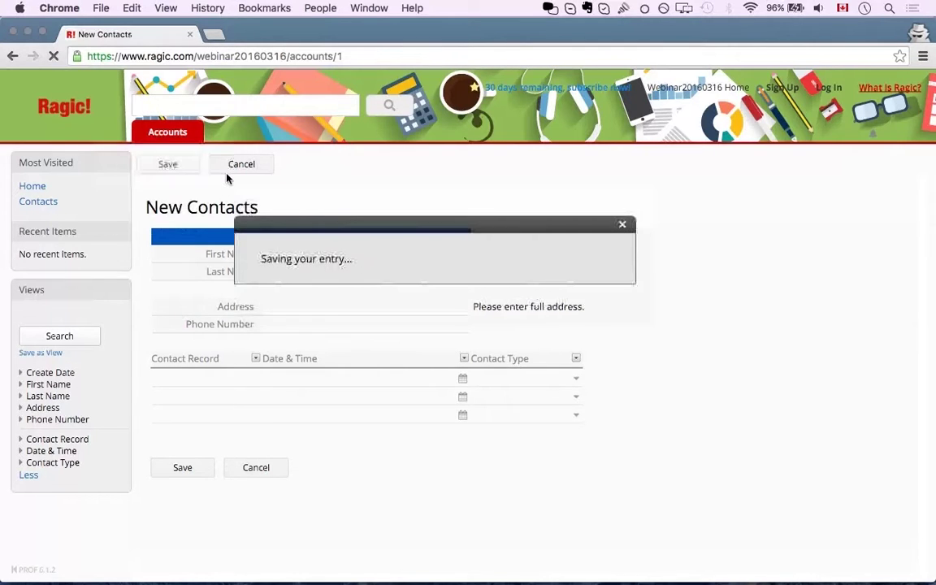
{"action": "left_click", "coordinate": [28, 33]}
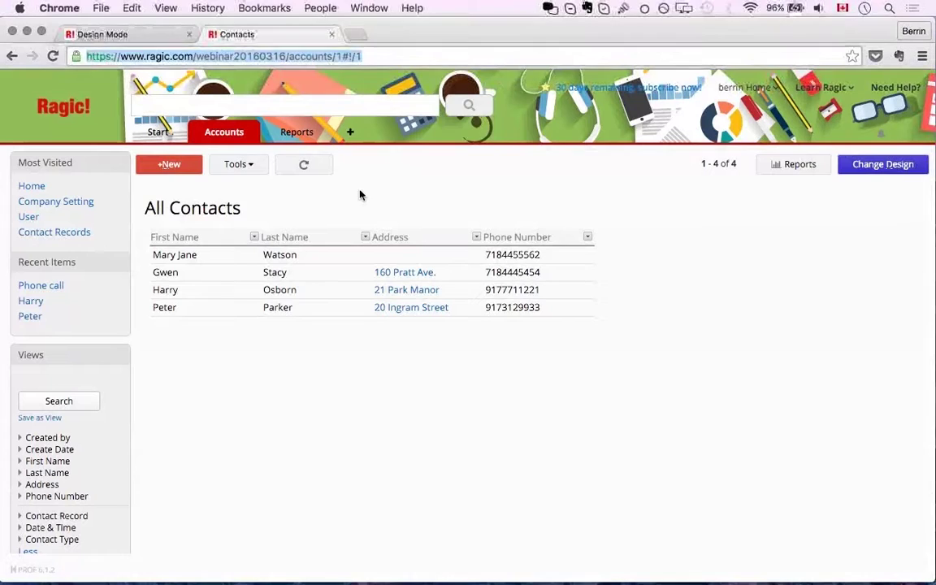
Step: Refresh the contacts list to show the new record, and browse the Ragic Guide in a new tab
{"action": "left_click", "coordinate": [309, 165]}
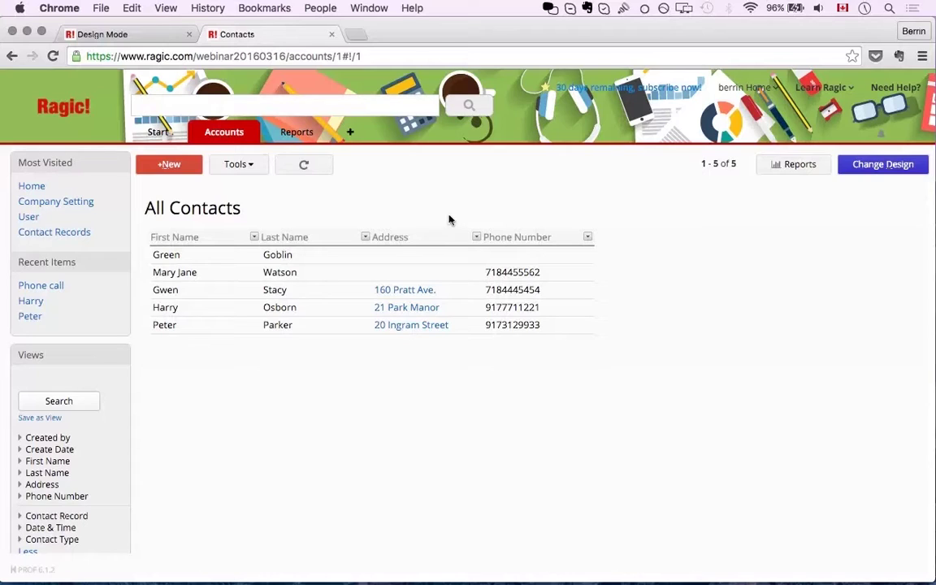
{"action": "mouse_move", "coordinate": [817, 91]}
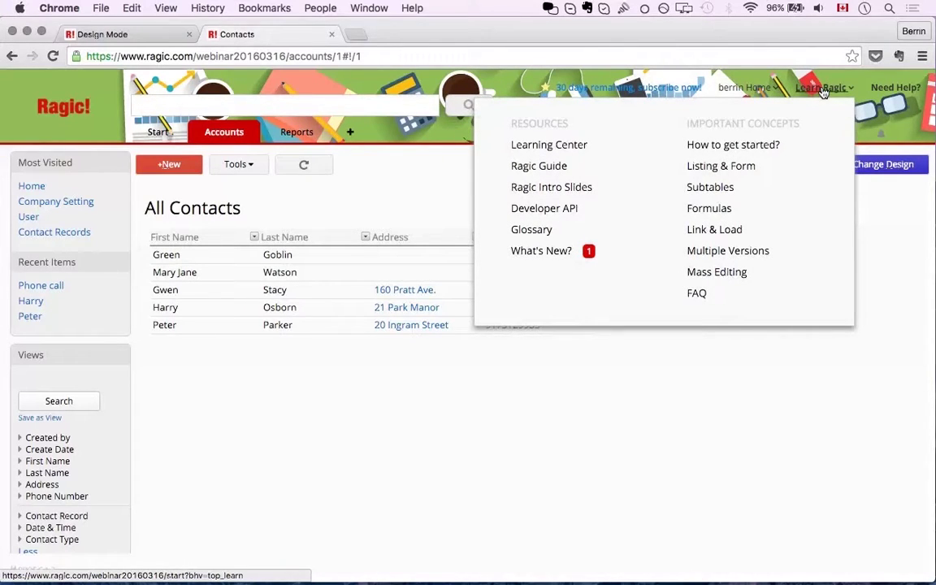
{"action": "left_click", "coordinate": [540, 168]}
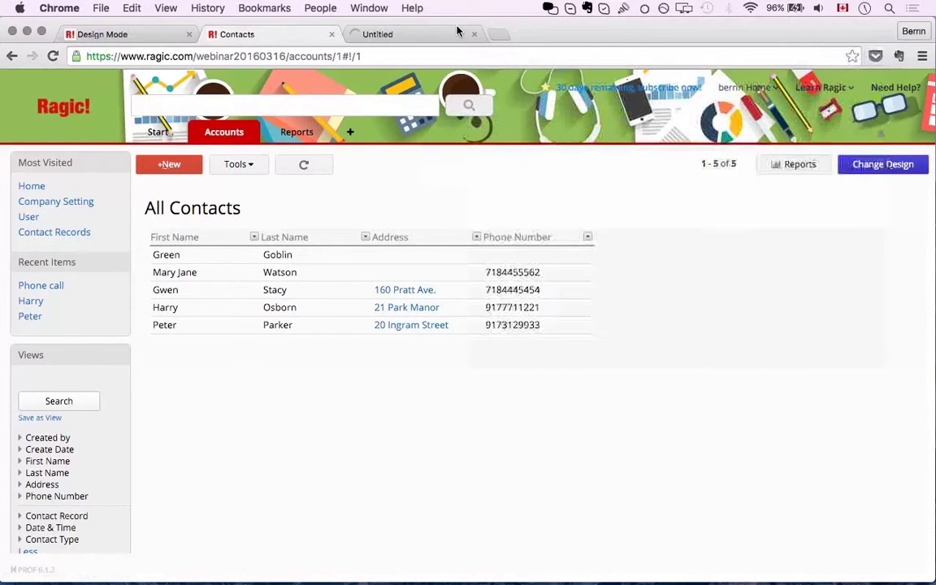
{"action": "left_click", "coordinate": [357, 35]}
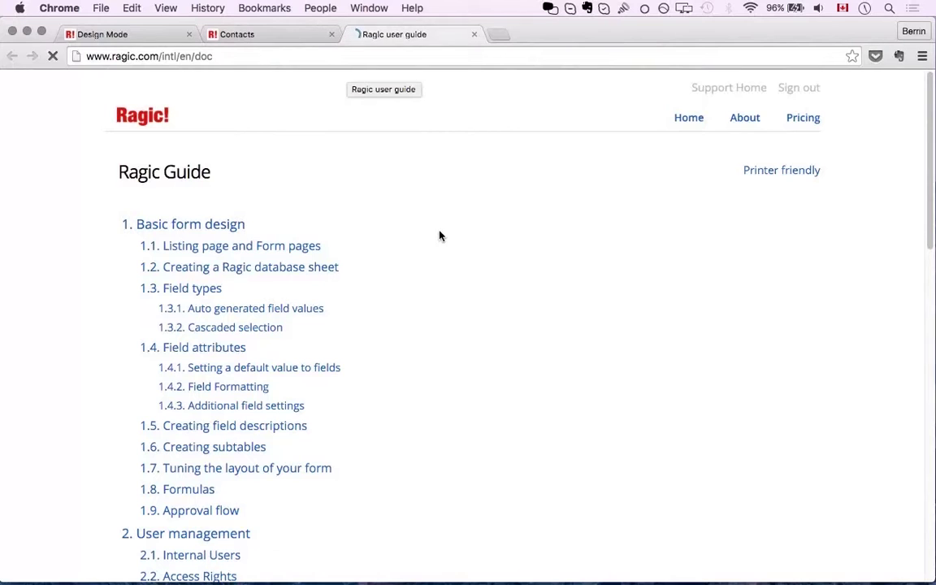
{"action": "scroll", "coordinate": [439, 236], "scroll_direction": "down", "scroll_amount": 3}
{"action": "scroll", "coordinate": [440, 236], "scroll_direction": "down", "scroll_amount": 4}
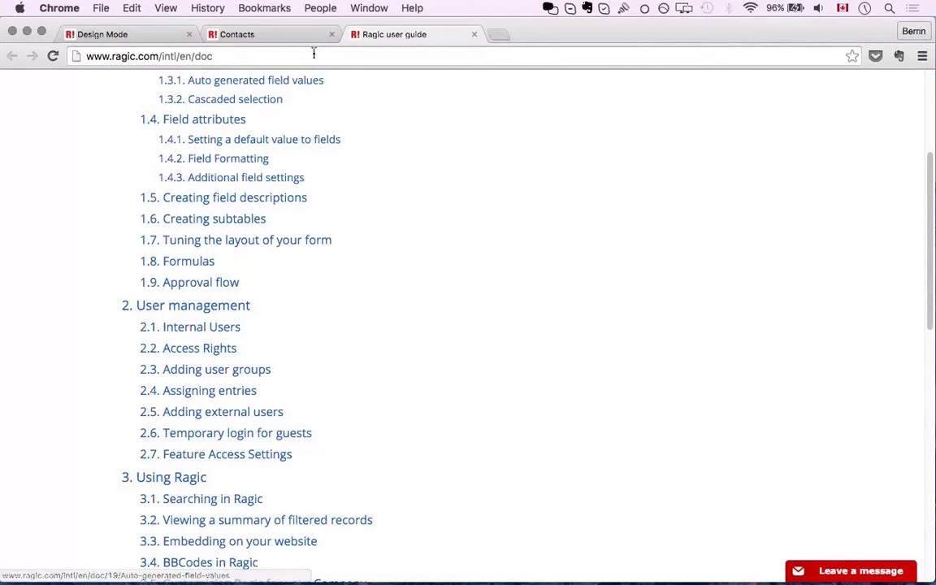
{"action": "left_click", "coordinate": [258, 36]}
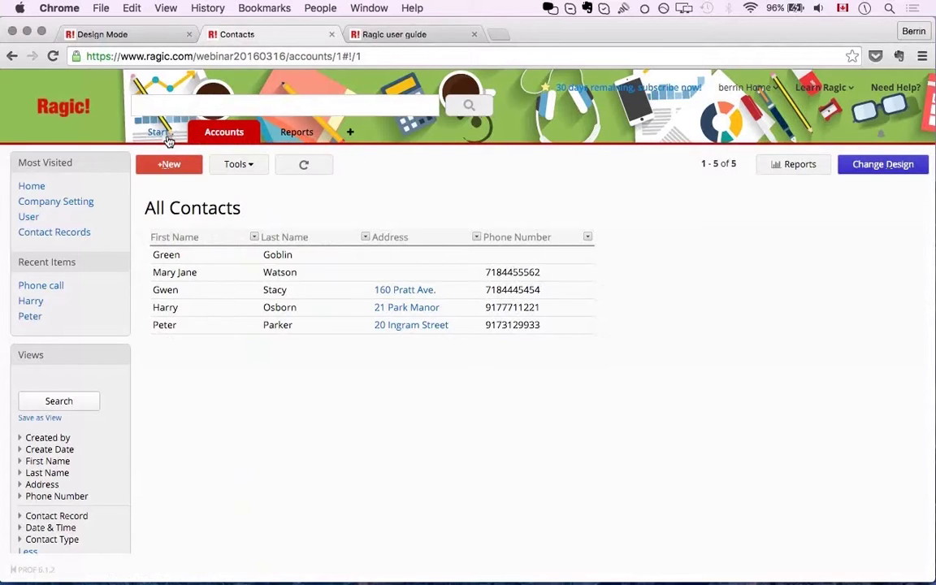
Step: In Account Setup's Access Rights, set EVERYONE to No Rights on Contact Records
{"action": "mouse_move", "coordinate": [168, 141]}
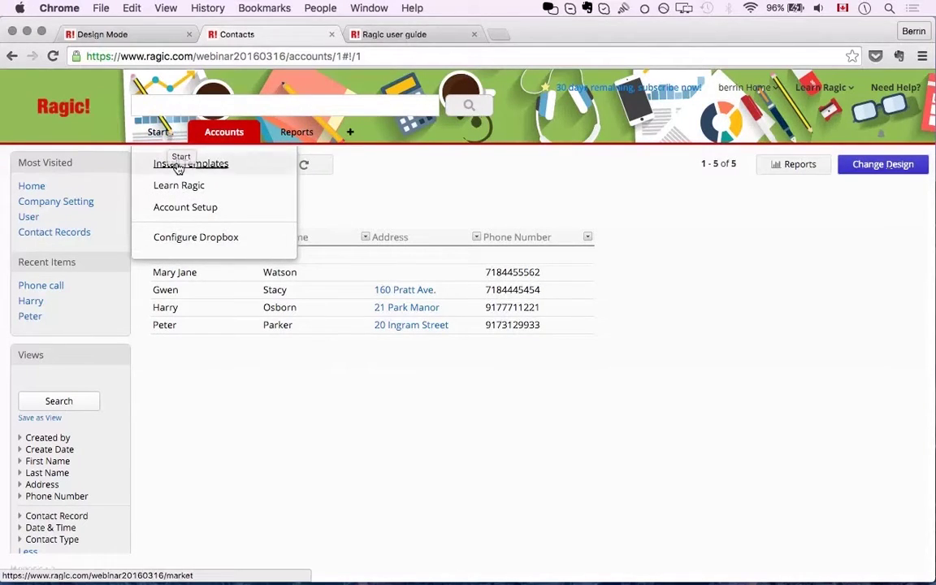
{"action": "mouse_move", "coordinate": [227, 137]}
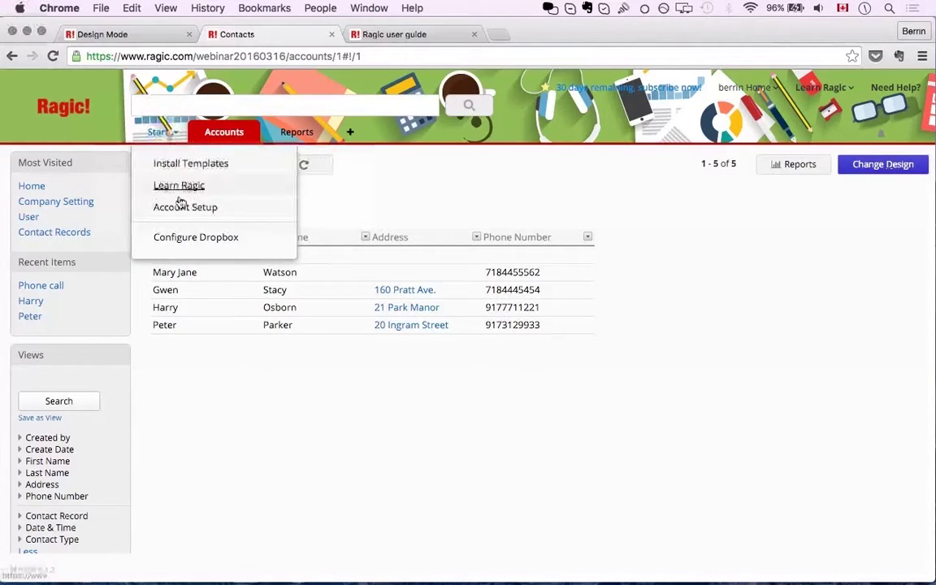
{"action": "left_click", "coordinate": [180, 209]}
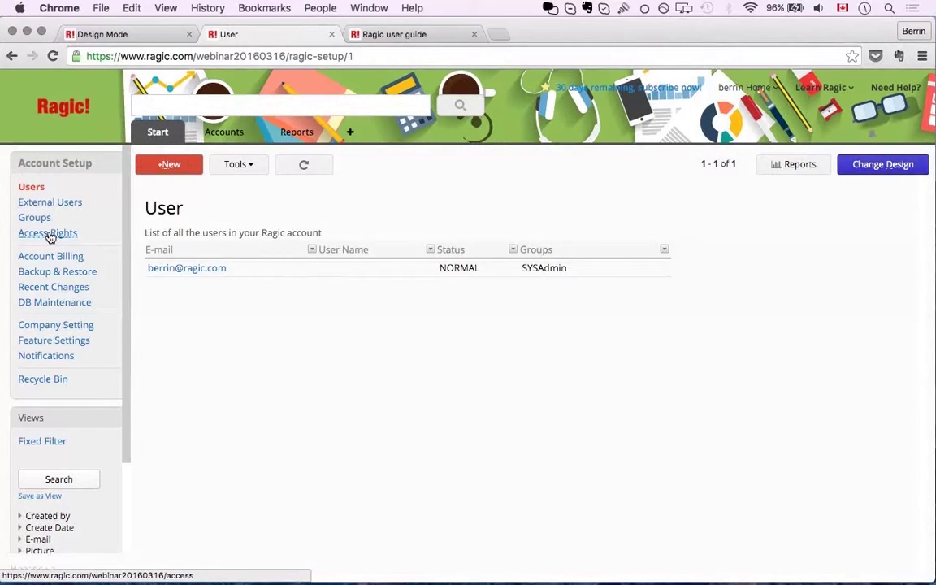
{"action": "left_click", "coordinate": [49, 235]}
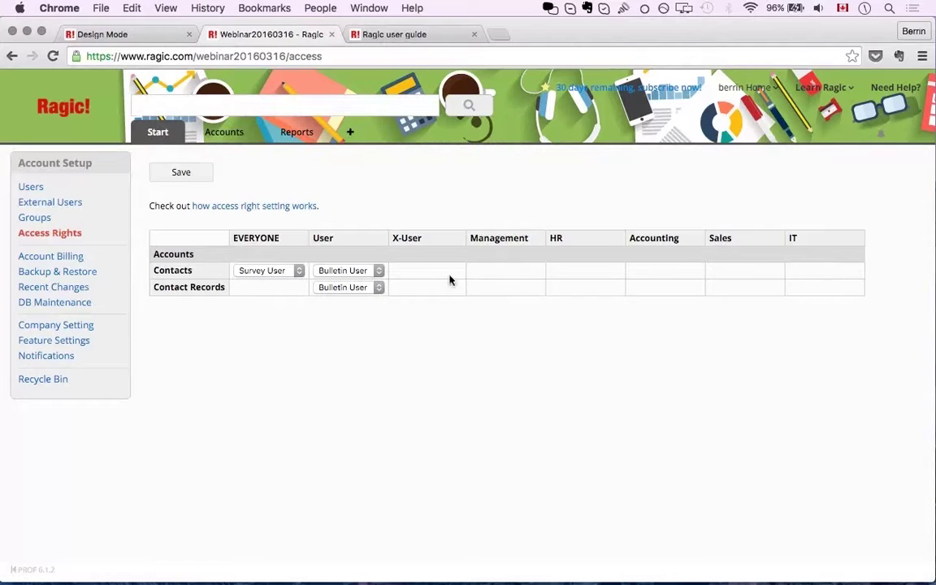
{"action": "left_click", "coordinate": [273, 294]}
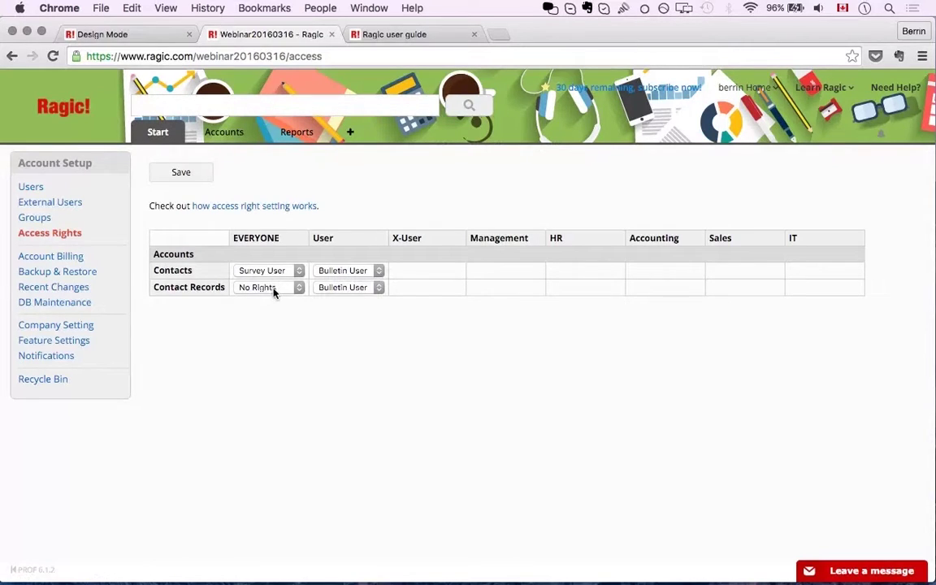
{"action": "left_click", "coordinate": [273, 293]}
{"action": "left_click", "coordinate": [277, 292]}
Step: Open the access rights help page and scroll to the access levels table
{"action": "left_click", "coordinate": [284, 211], "text": "super"}
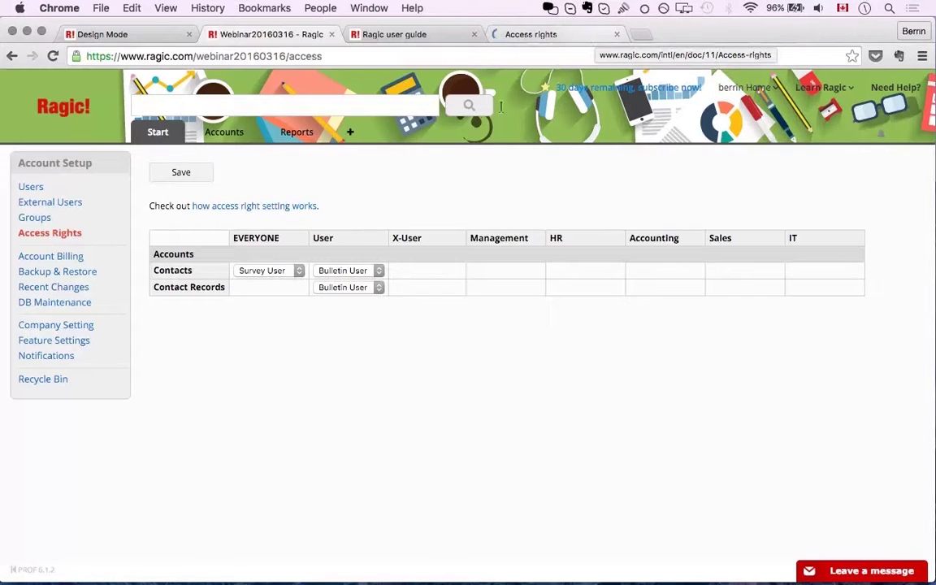
{"action": "left_click", "coordinate": [583, 34]}
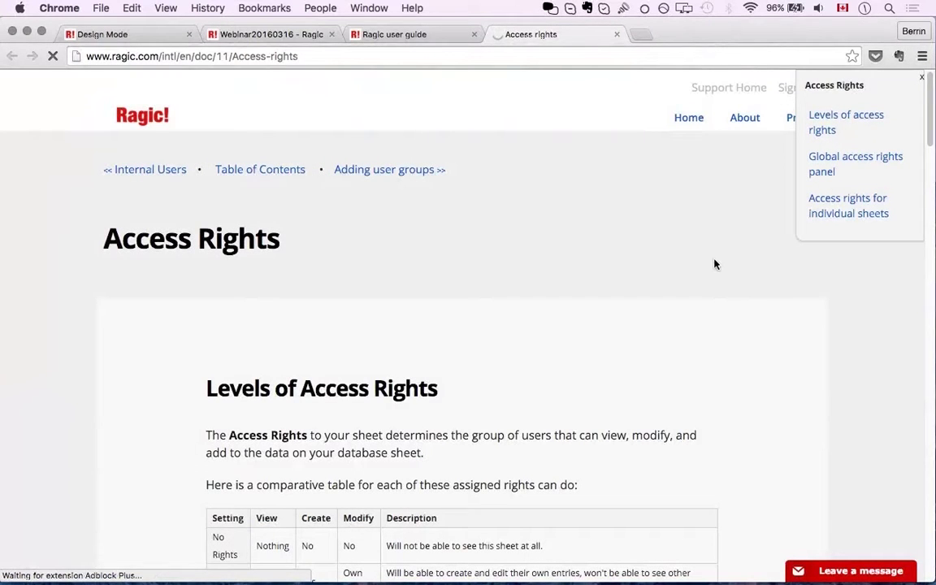
{"action": "scroll", "coordinate": [703, 274], "scroll_direction": "down", "scroll_amount": 1}
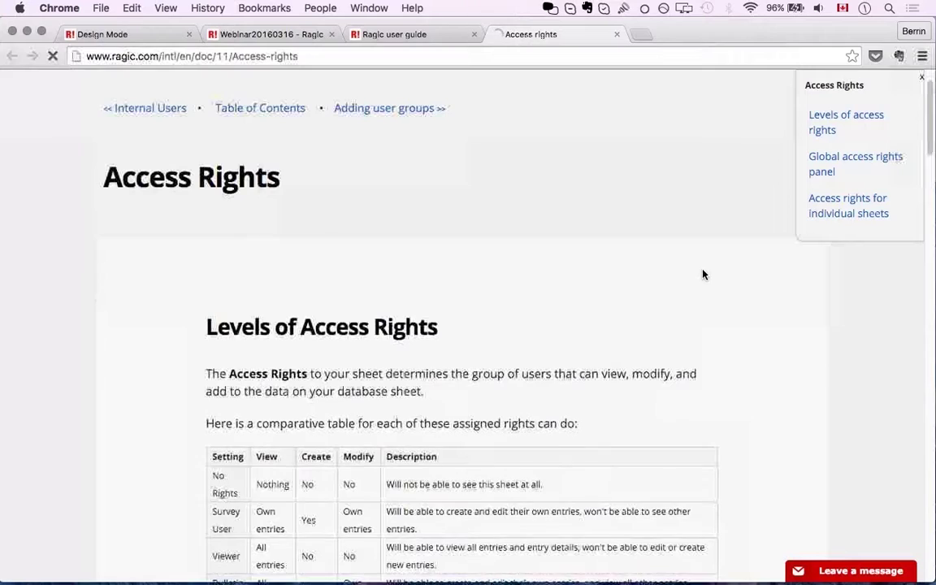
{"action": "scroll", "coordinate": [704, 275], "scroll_direction": "down", "scroll_amount": 4}
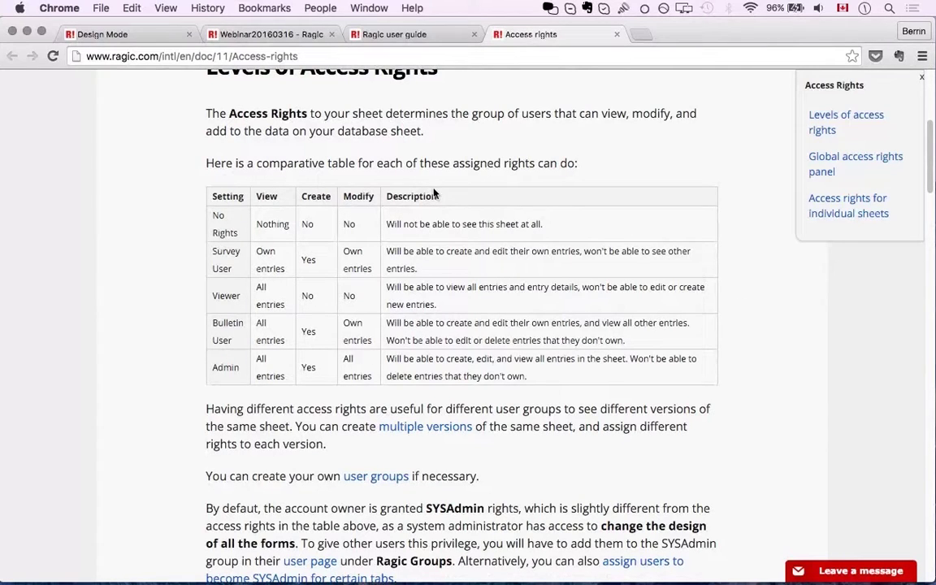
Step: Copy the help page's web address, visit join.me, and return to the Design Mode page
{"action": "left_click", "coordinate": [257, 59]}
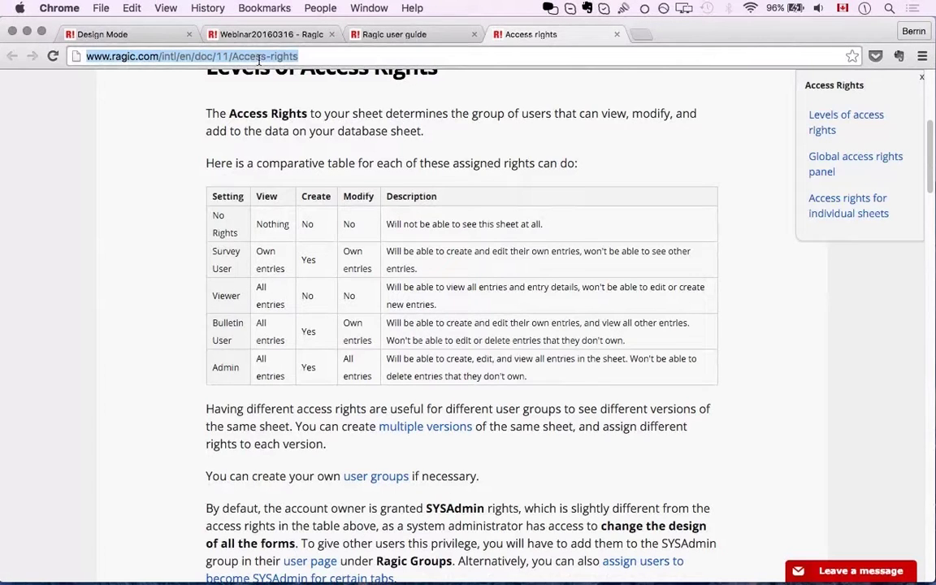
{"action": "key", "text": "super+Tab"}
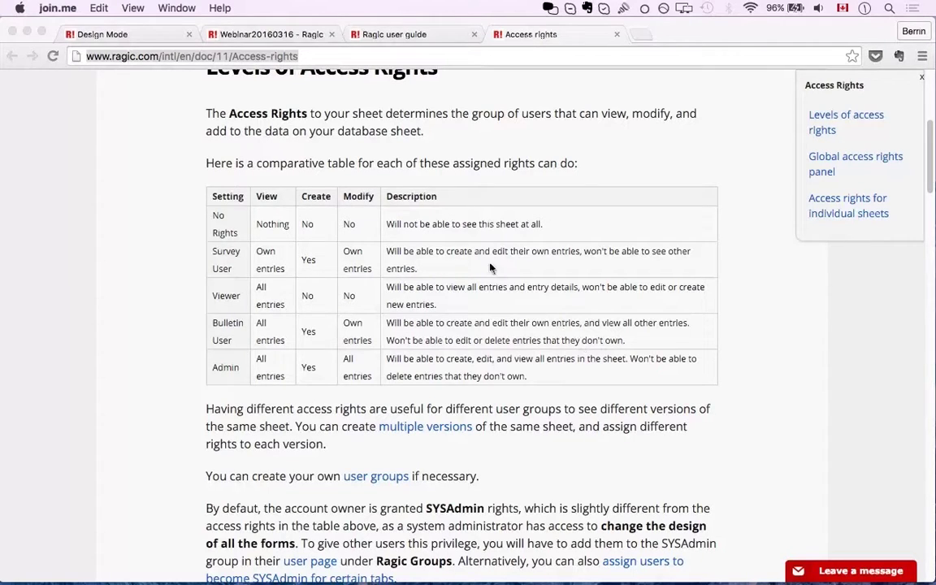
{"action": "left_click", "coordinate": [140, 32]}
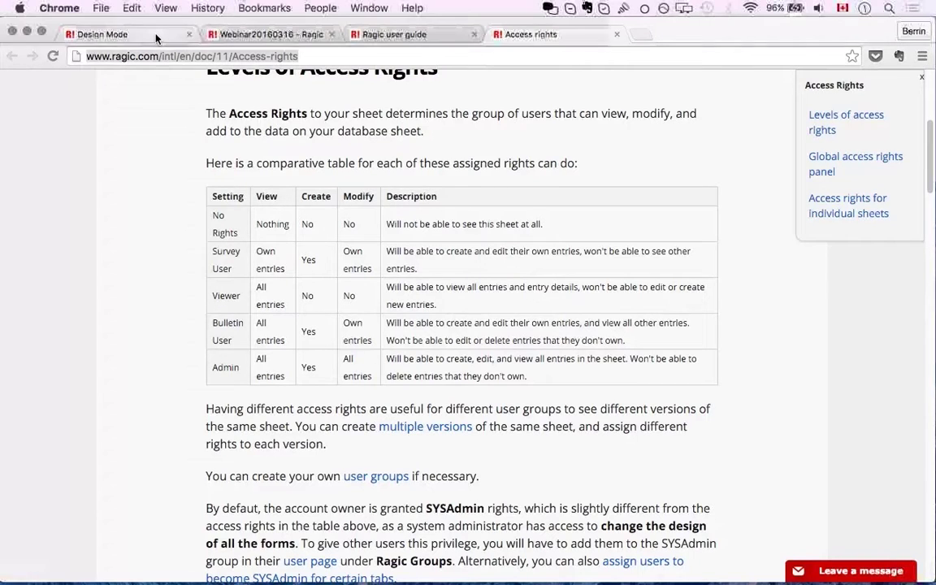
Step: Exit design mode and choose Tools > Embed This Sheet for the Contacts sheet
{"action": "left_click", "coordinate": [363, 167]}
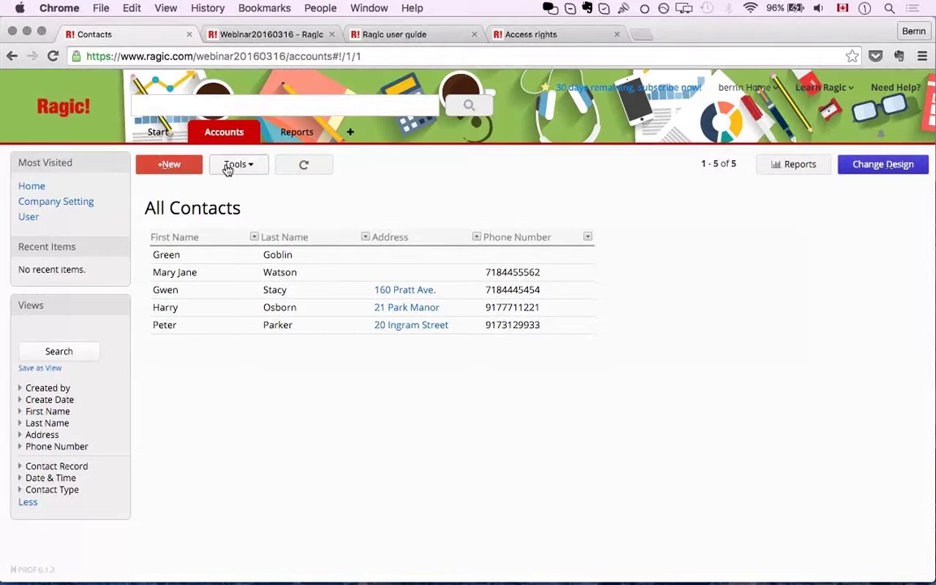
{"action": "left_click", "coordinate": [228, 166]}
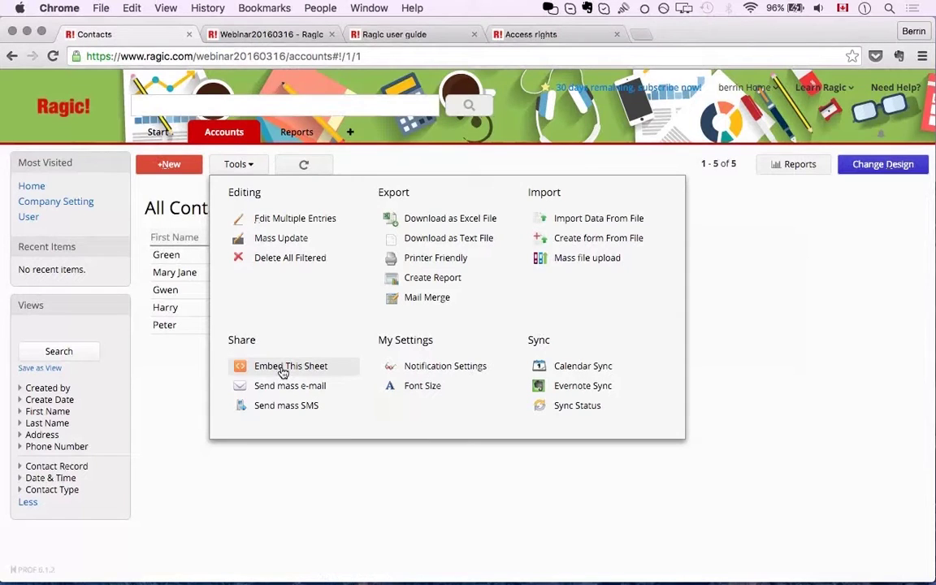
{"action": "left_click", "coordinate": [284, 371]}
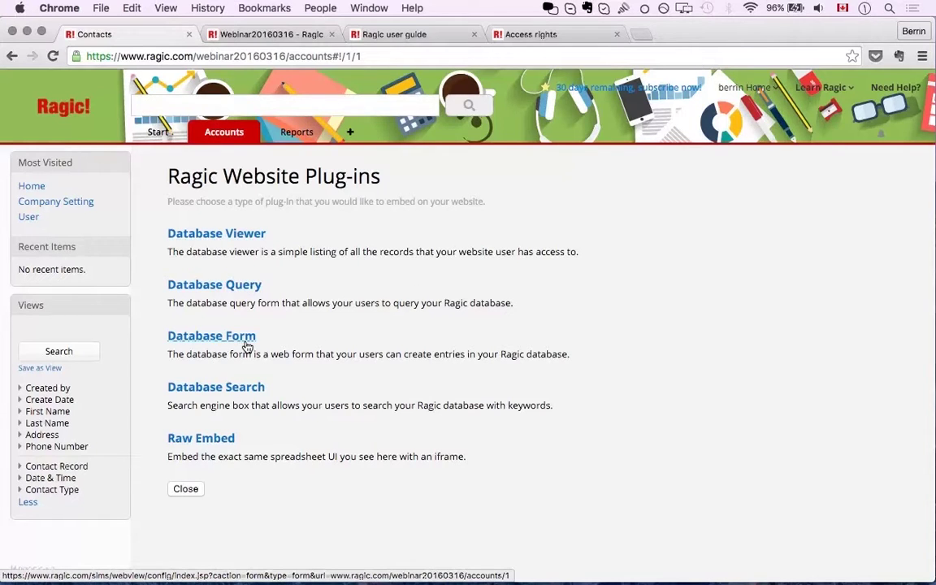
Step: Generate the Contacts Database Form plug-in, passing the preview and response message pages, then close it
{"action": "left_click", "coordinate": [246, 346]}
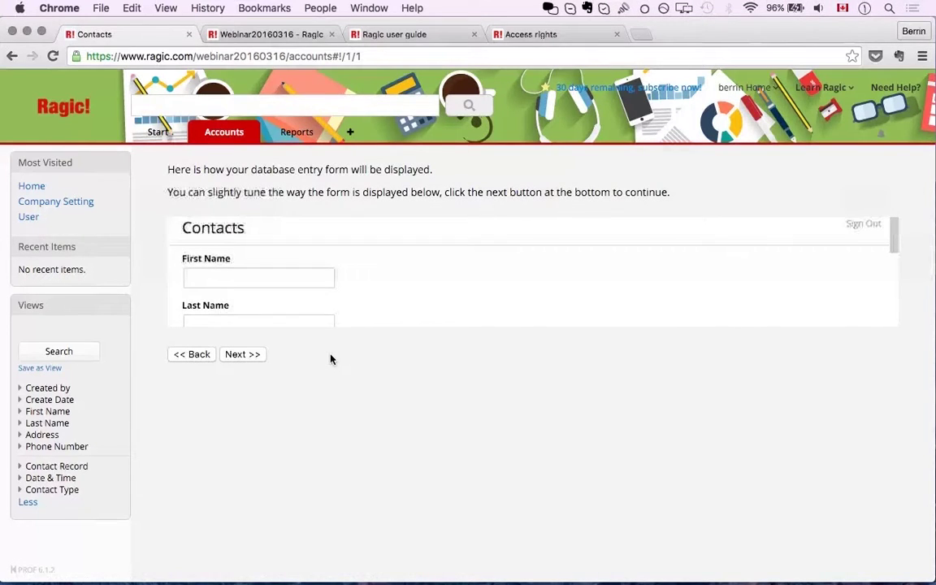
{"action": "scroll", "coordinate": [331, 359], "scroll_direction": "down", "scroll_amount": 1}
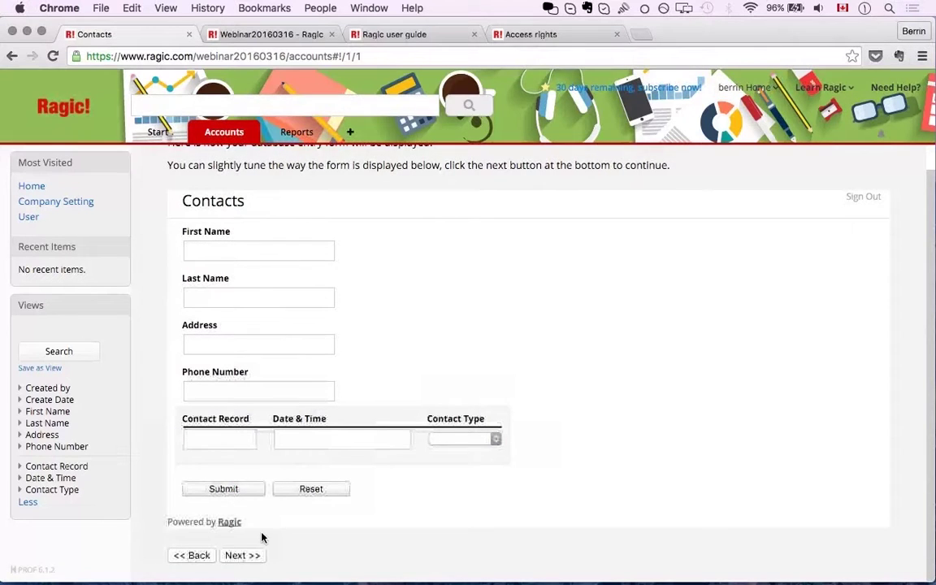
{"action": "left_click", "coordinate": [245, 556]}
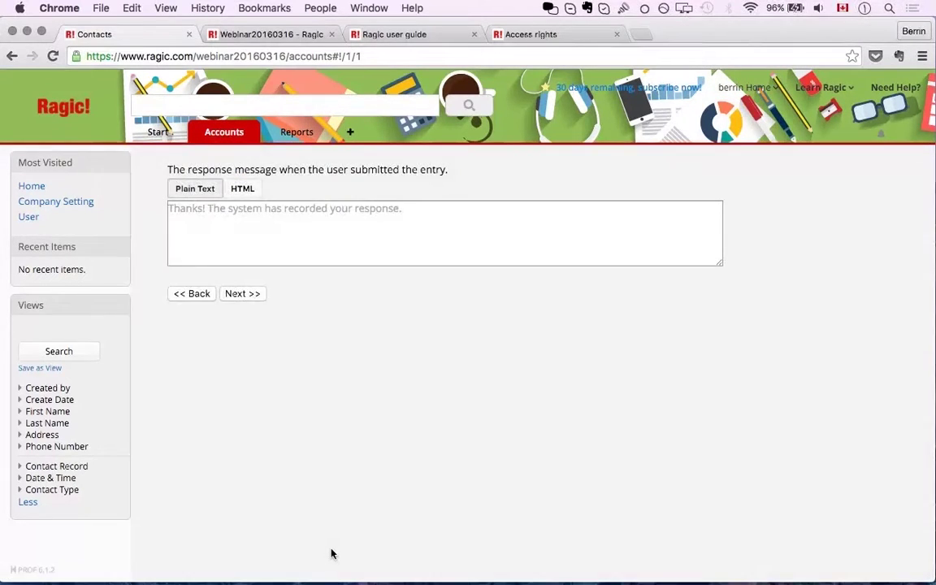
{"action": "left_click", "coordinate": [243, 297]}
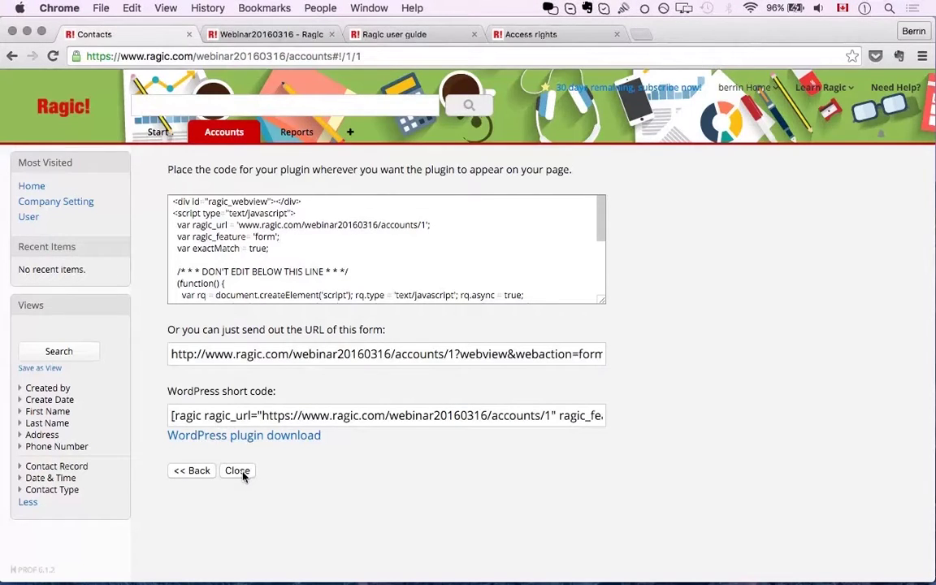
{"action": "left_click", "coordinate": [237, 472]}
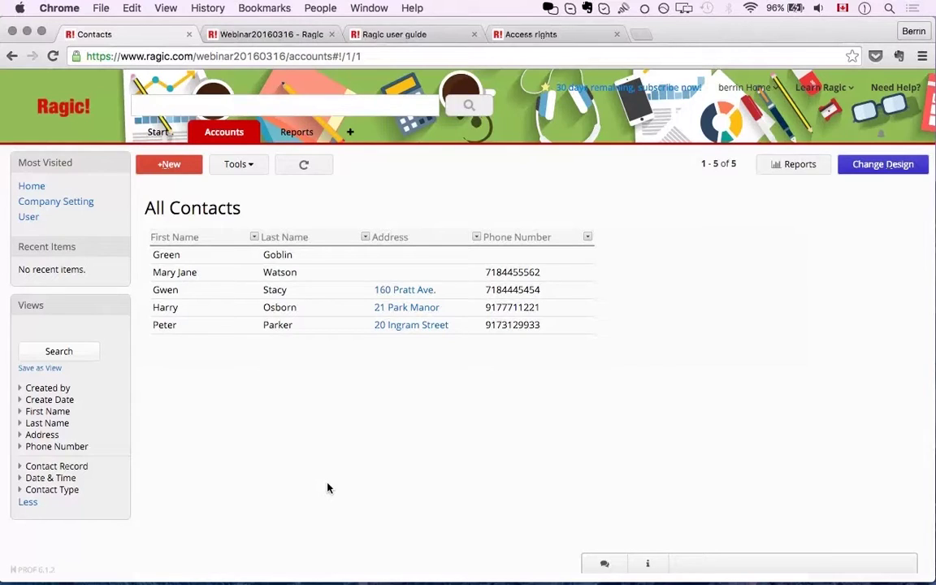
Step: Open Account Setup from the Start tab menu to see the account's users
{"action": "mouse_move", "coordinate": [160, 144]}
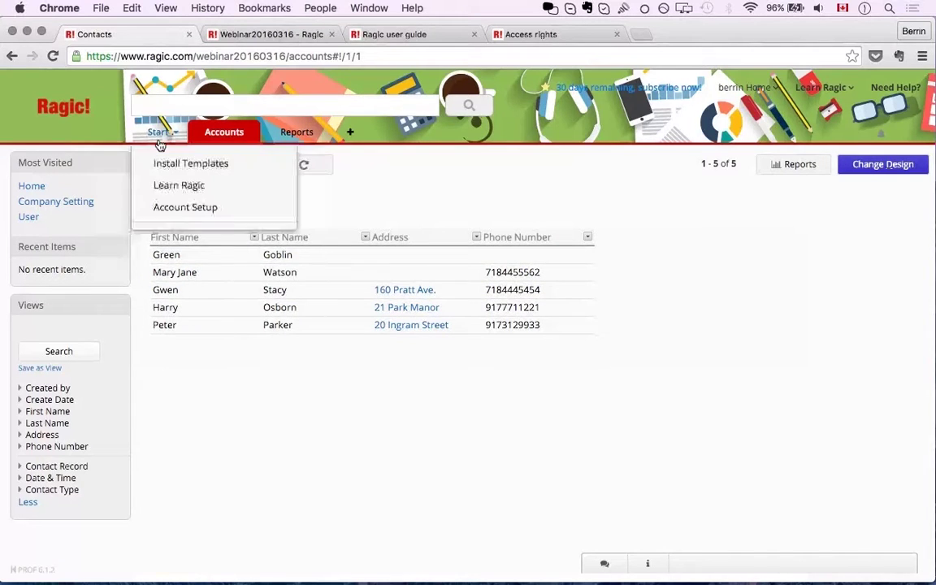
{"action": "left_click", "coordinate": [162, 209]}
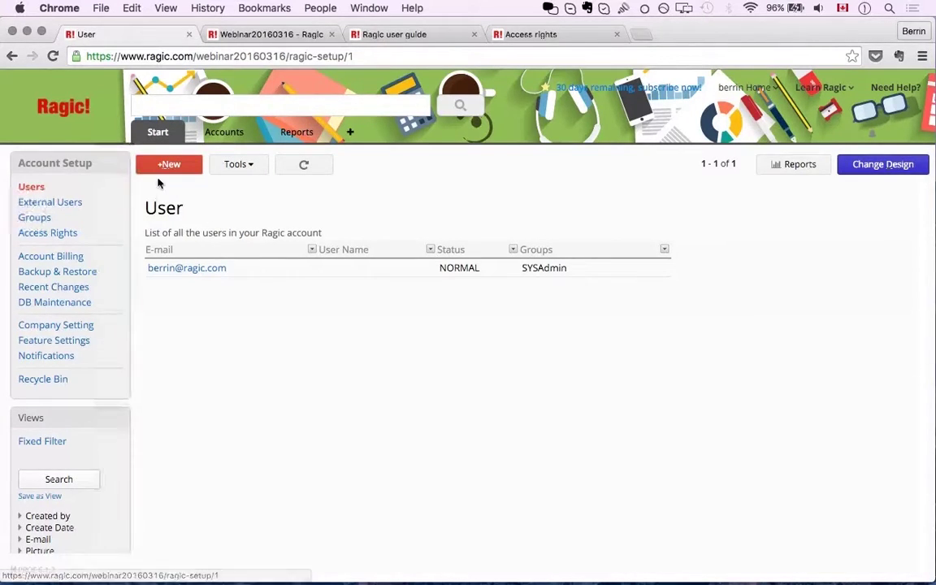
Step: Start a blank New User record, review its Ragic Groups options, then go to Company Setting
{"action": "left_click", "coordinate": [163, 168]}
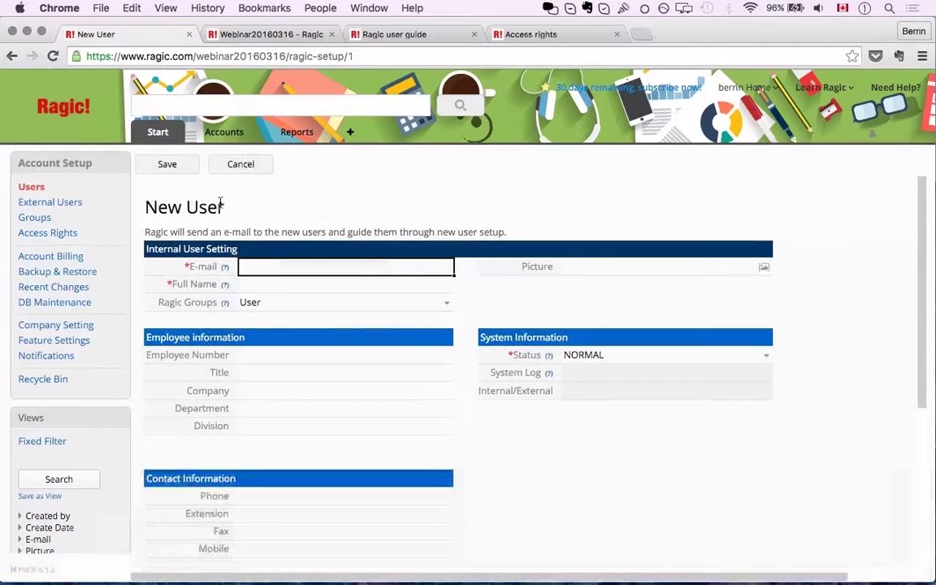
{"action": "scroll", "coordinate": [368, 234], "scroll_direction": "down", "scroll_amount": 1}
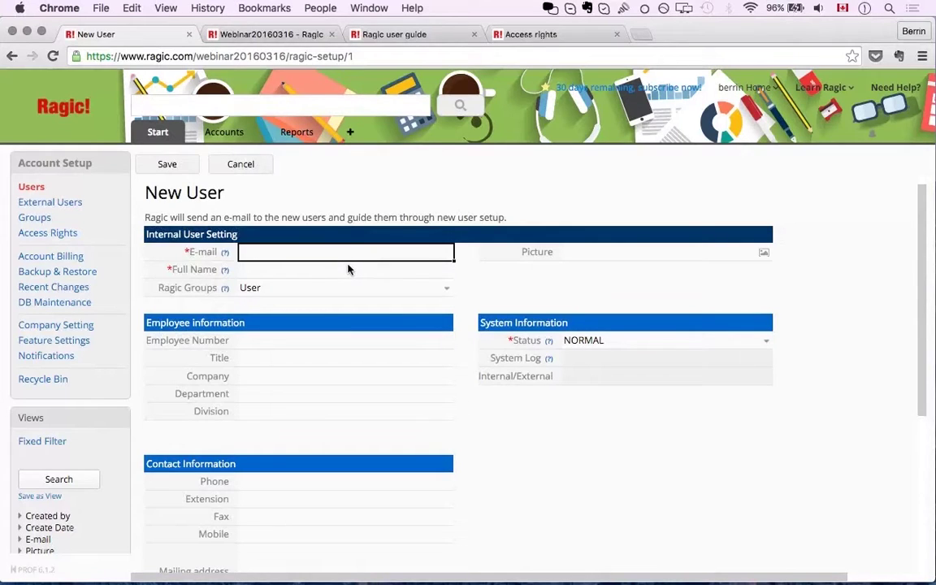
{"action": "scroll", "coordinate": [445, 333], "scroll_direction": "down", "scroll_amount": 2}
{"action": "scroll", "coordinate": [445, 333], "scroll_direction": "up", "scroll_amount": 2}
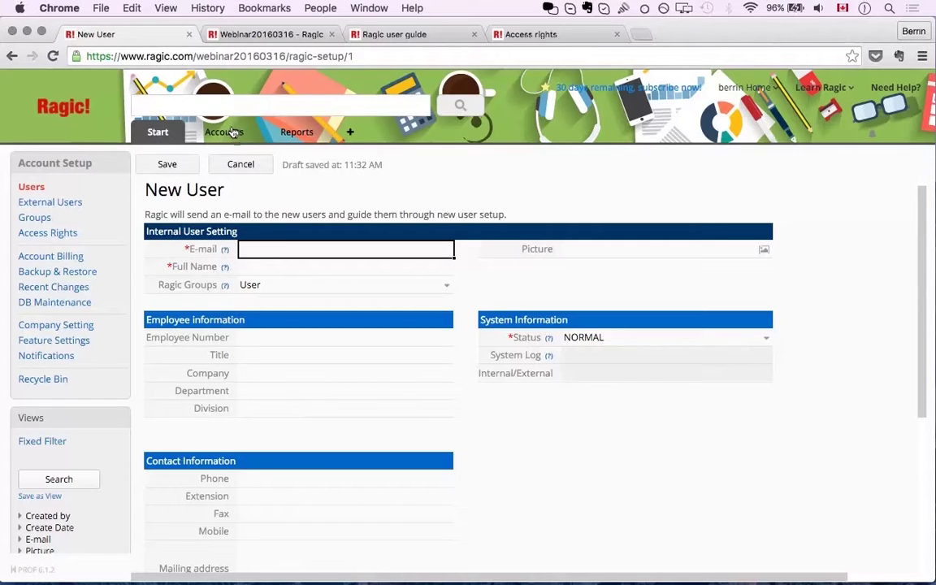
{"action": "mouse_move", "coordinate": [218, 132]}
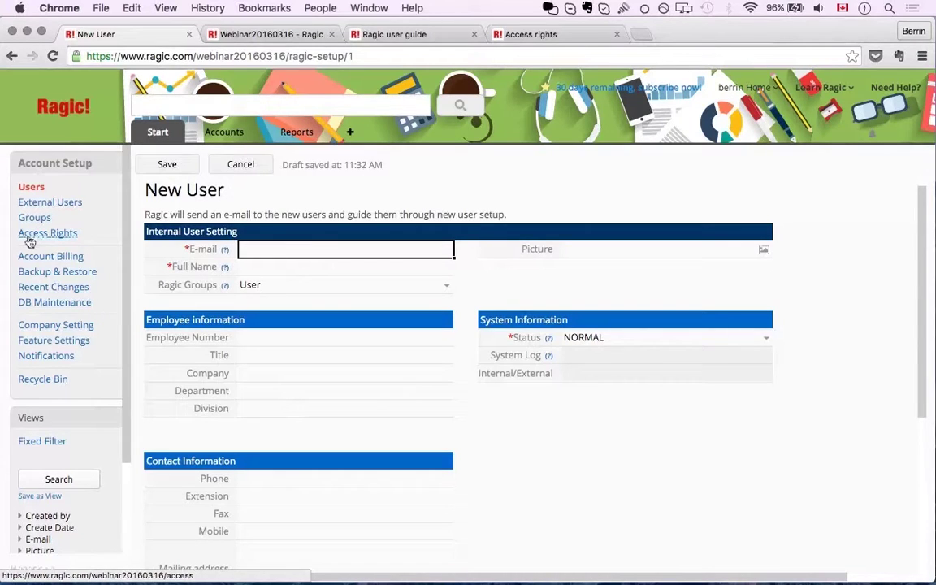
{"action": "left_click", "coordinate": [285, 286]}
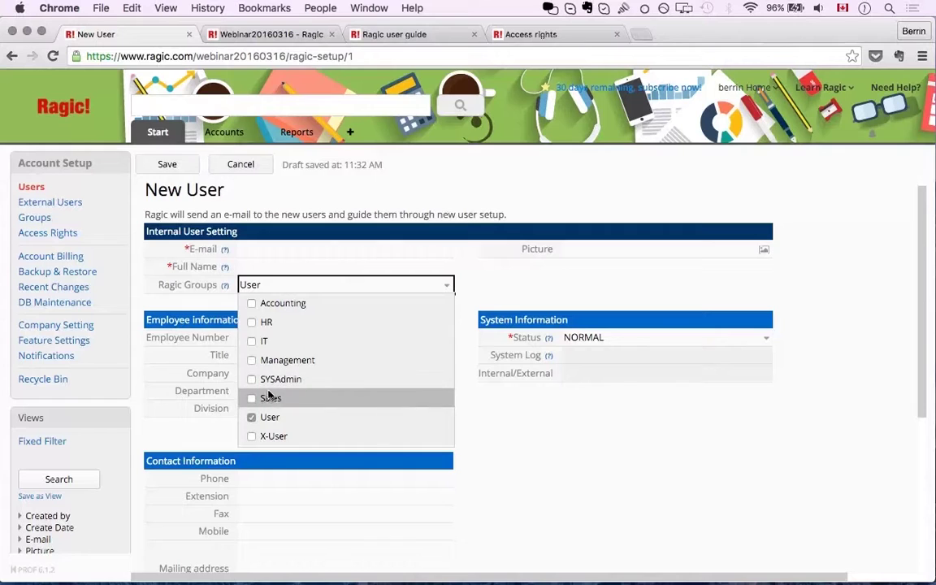
{"action": "left_click", "coordinate": [67, 331]}
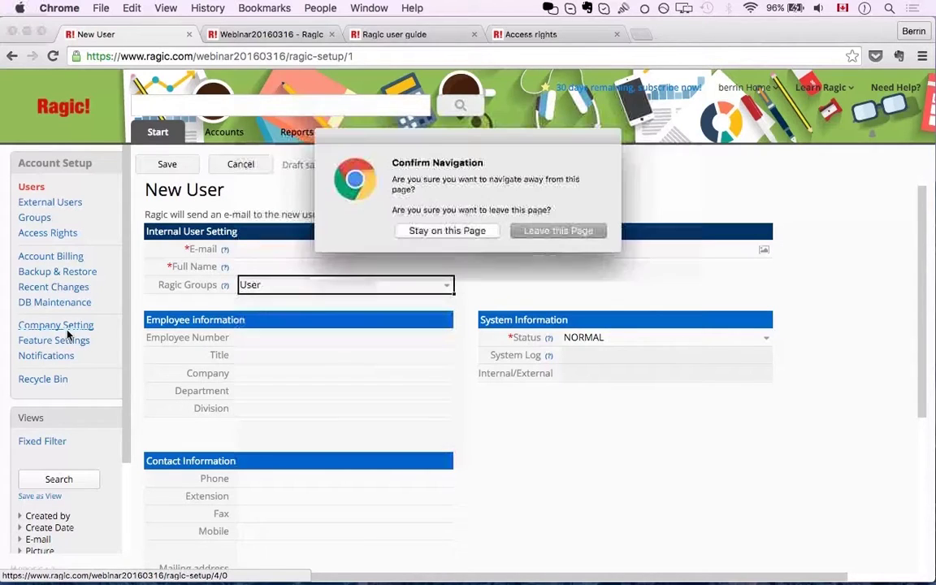
Step: Abandon the unsaved user and review Company Setting's Customization and Security Settings sections
{"action": "left_click", "coordinate": [544, 233]}
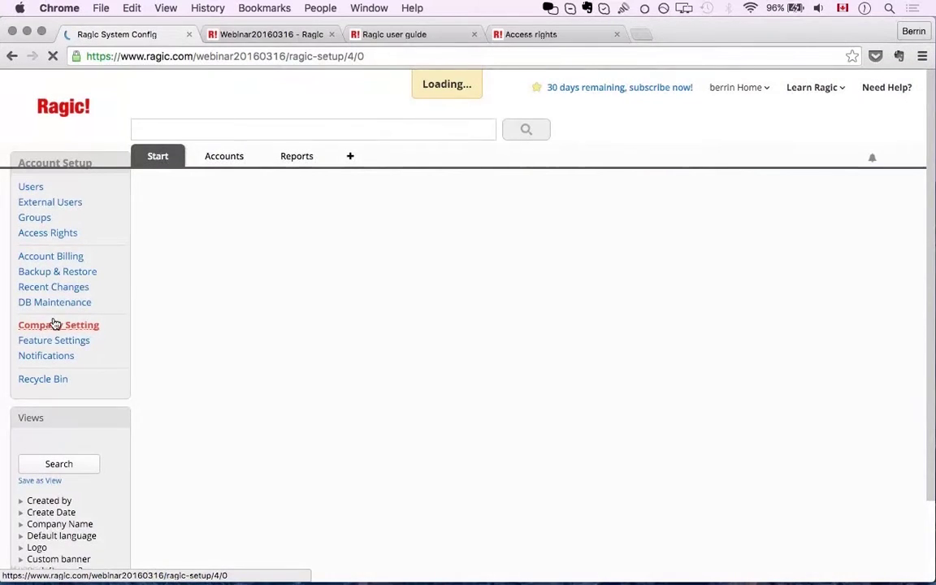
{"action": "left_click", "coordinate": [54, 324]}
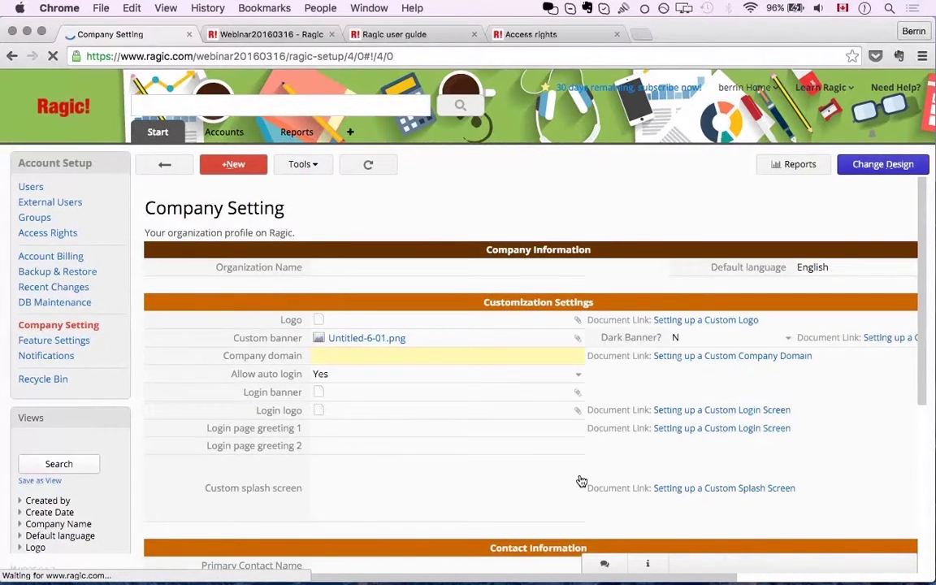
{"action": "scroll", "coordinate": [580, 481], "scroll_direction": "down", "scroll_amount": 3}
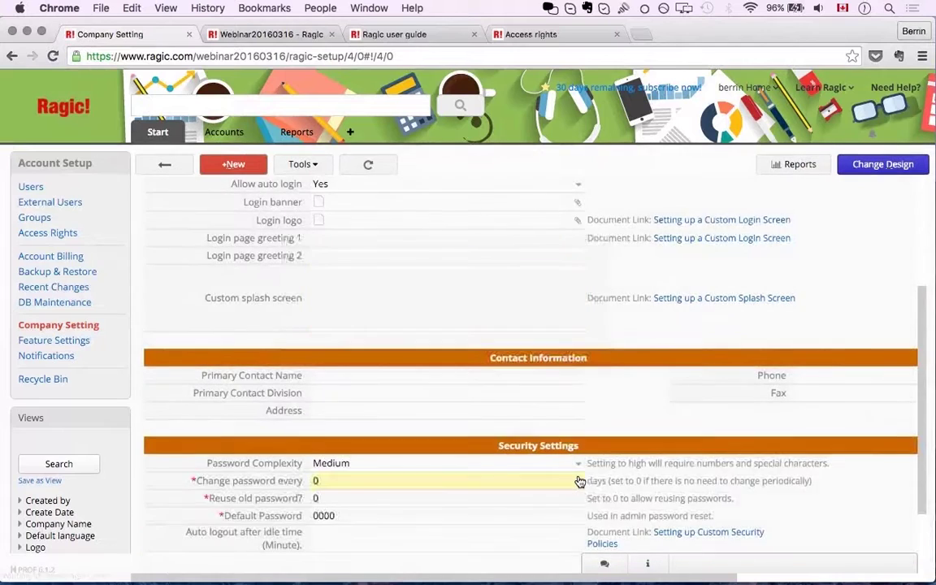
{"action": "scroll", "coordinate": [580, 481], "scroll_direction": "down", "scroll_amount": 2}
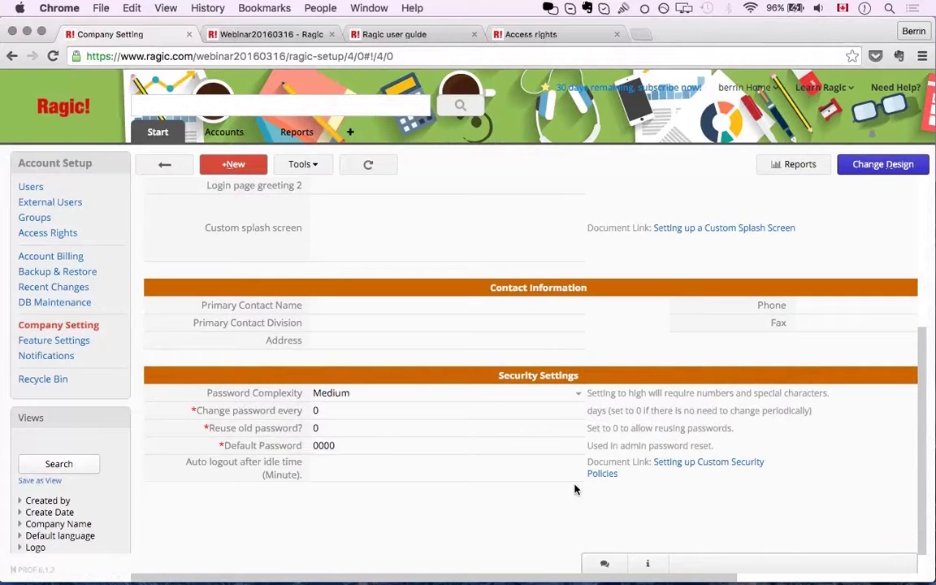
{"action": "scroll", "coordinate": [575, 488], "scroll_direction": "up", "scroll_amount": 5}
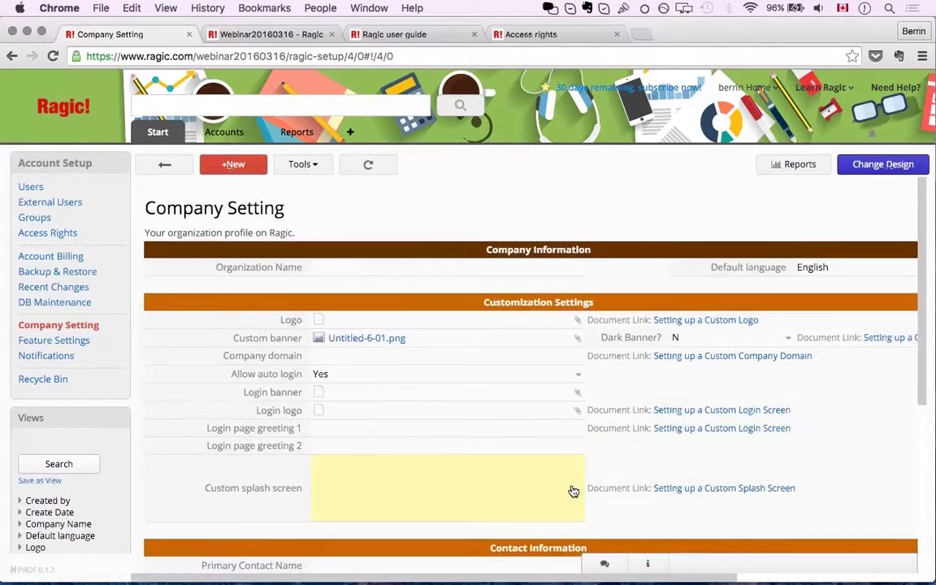
{"action": "scroll", "coordinate": [574, 491], "scroll_direction": "down", "scroll_amount": 5}
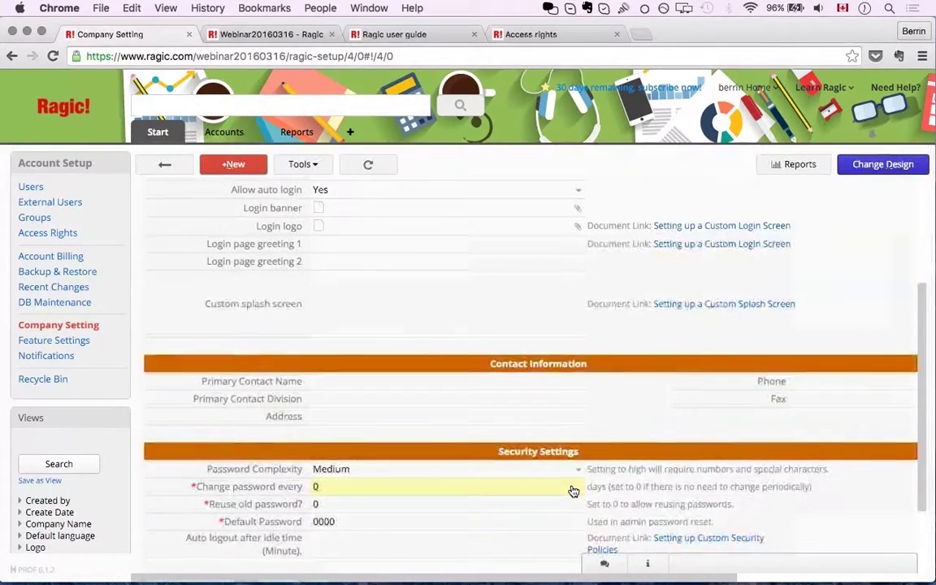
{"action": "scroll", "coordinate": [573, 490], "scroll_direction": "down", "scroll_amount": 1}
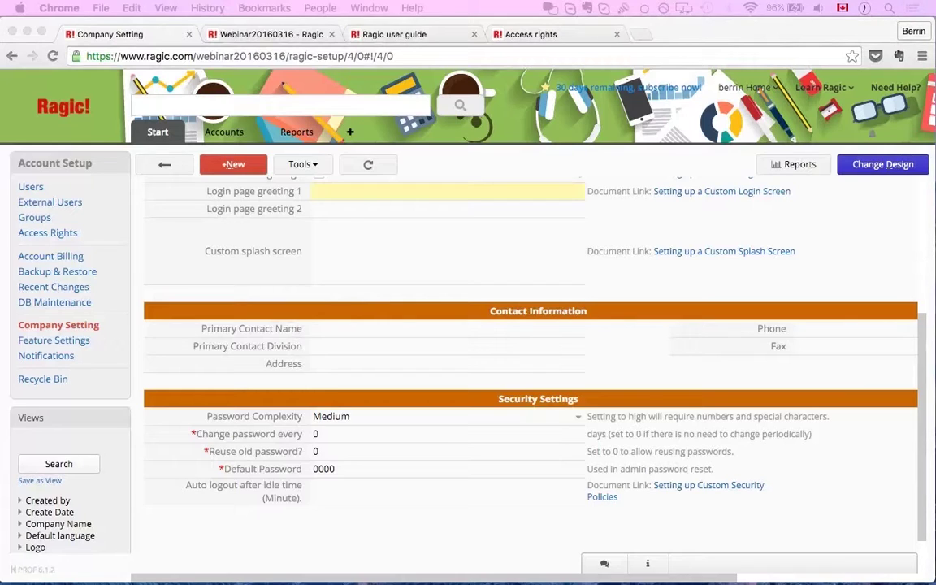
Step: Go back to the listing and switch to the Contacts sheet under the Accounts tab
{"action": "left_click", "coordinate": [165, 167]}
{"action": "mouse_move", "coordinate": [192, 132]}
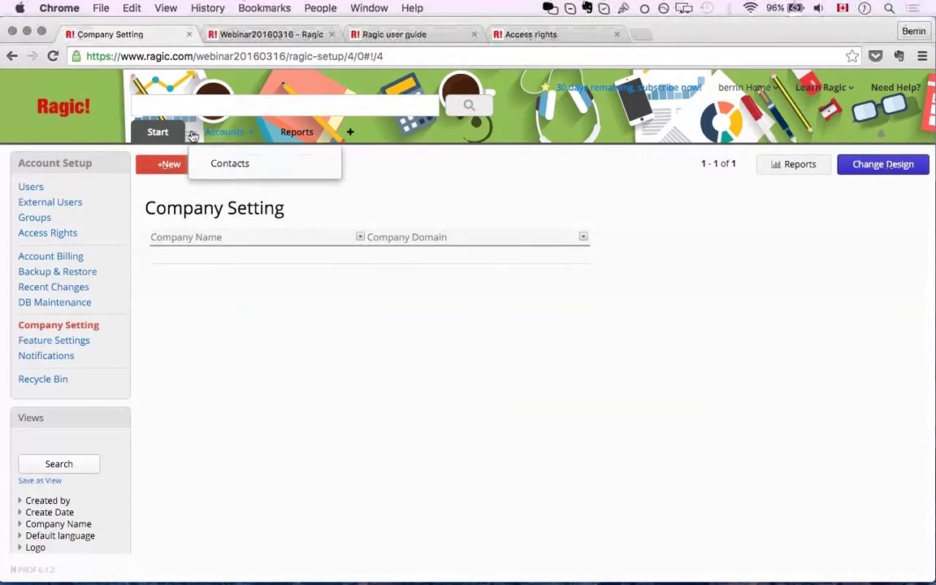
{"action": "left_click", "coordinate": [232, 165]}
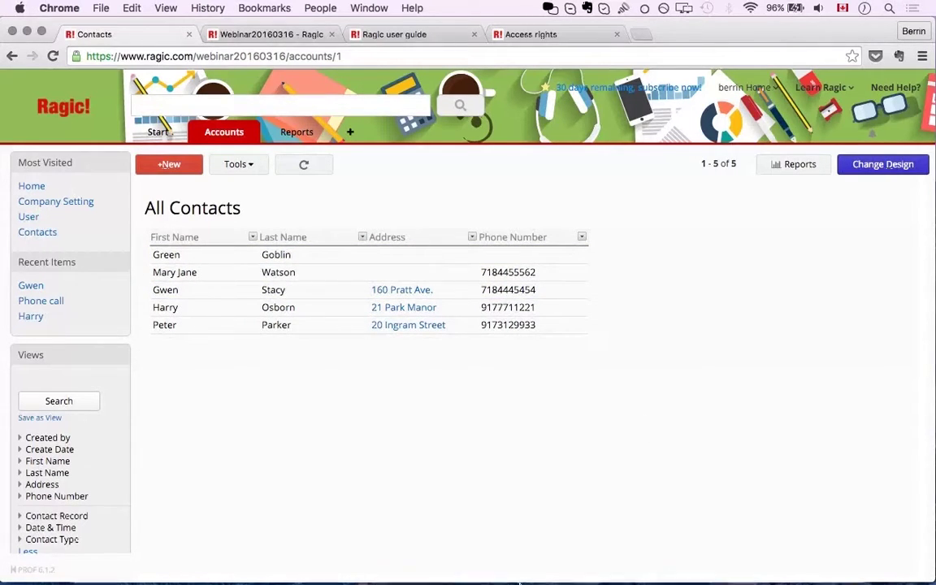
Step: Launch Excel from the Applications stack and create a blank Excel Workbook
{"action": "mouse_move", "coordinate": [650, 559]}
{"action": "left_click", "coordinate": [787, 561]}
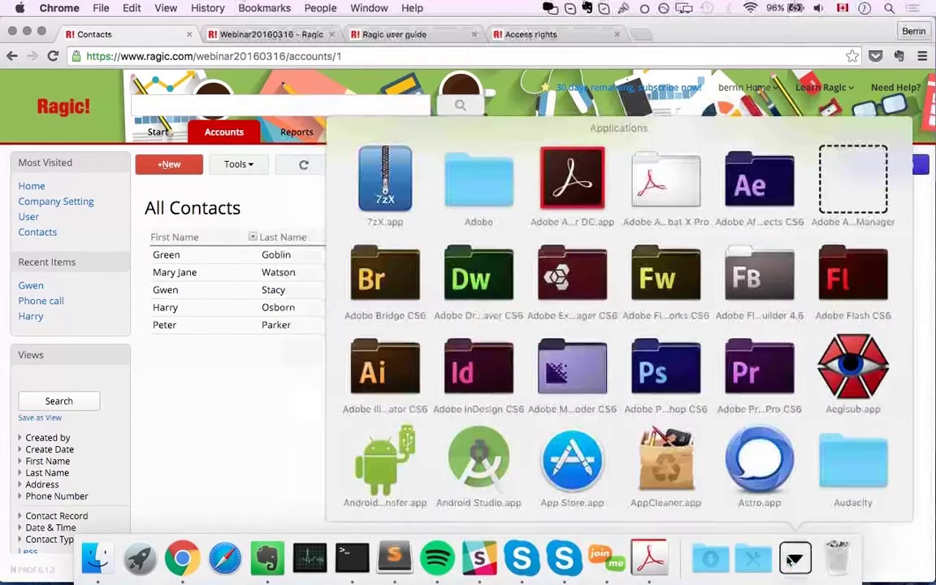
{"action": "scroll", "coordinate": [718, 499], "scroll_direction": "down", "scroll_amount": 3}
{"action": "scroll", "coordinate": [719, 497], "scroll_direction": "down", "scroll_amount": 5}
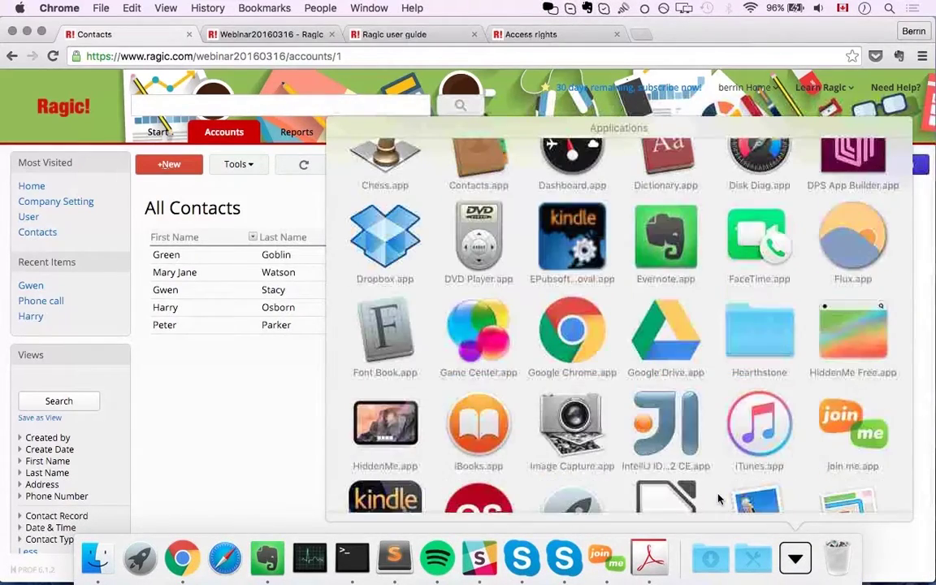
{"action": "scroll", "coordinate": [723, 497], "scroll_direction": "down", "scroll_amount": 4}
{"action": "scroll", "coordinate": [735, 503], "scroll_direction": "down", "scroll_amount": 3}
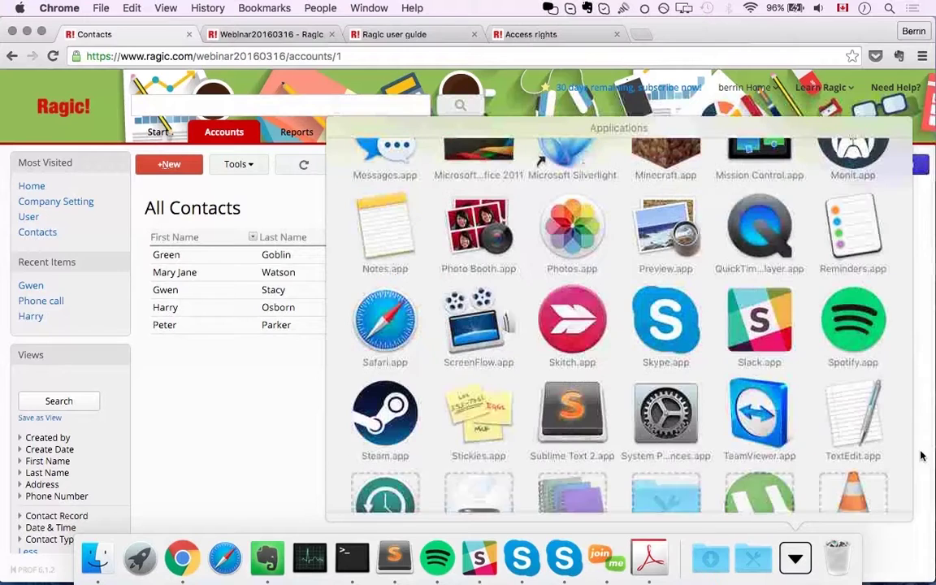
{"action": "key", "text": "Escape"}
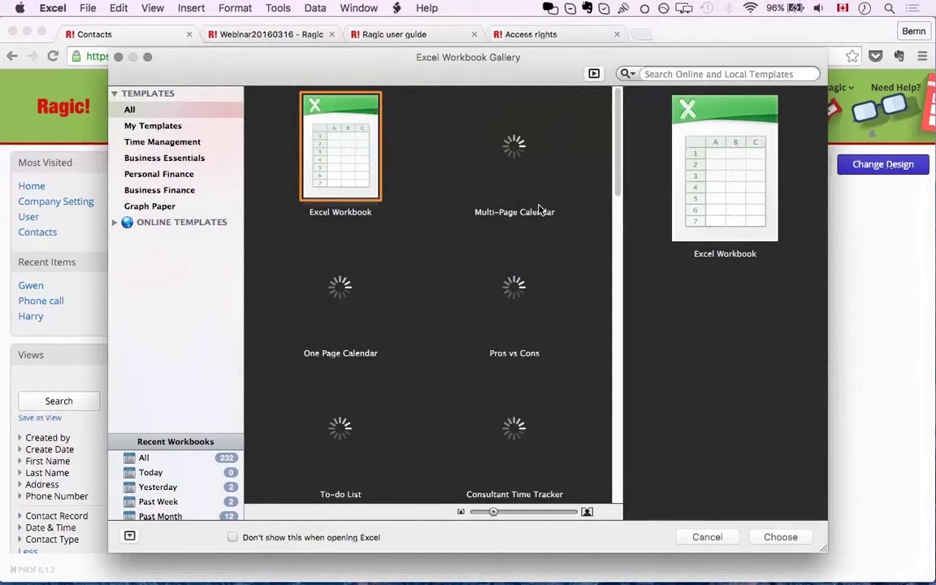
{"action": "key", "text": "Escape"}
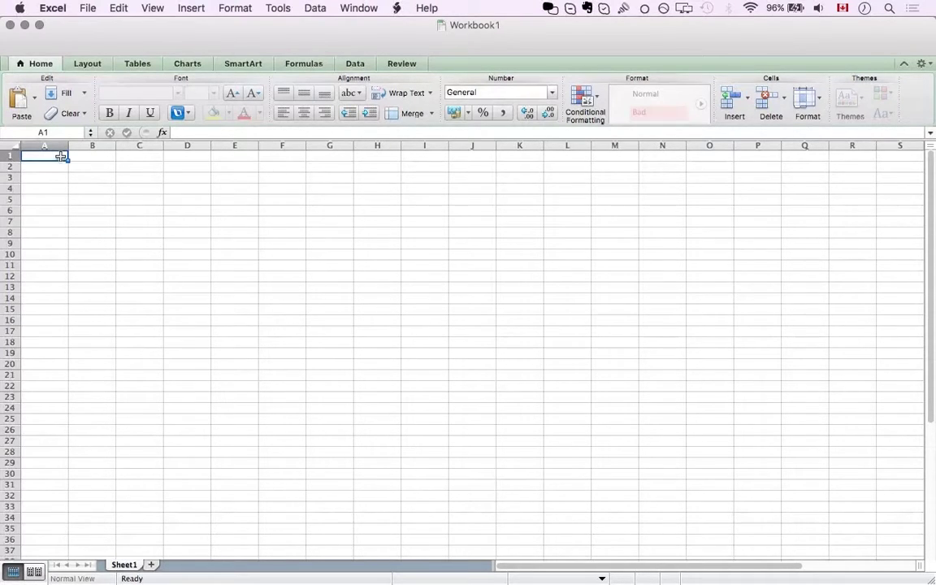
Step: Enter headers First Name, Last Name, Telephone and Address in row 1, then widen columns B–D
{"action": "type", "text": "First Name"}
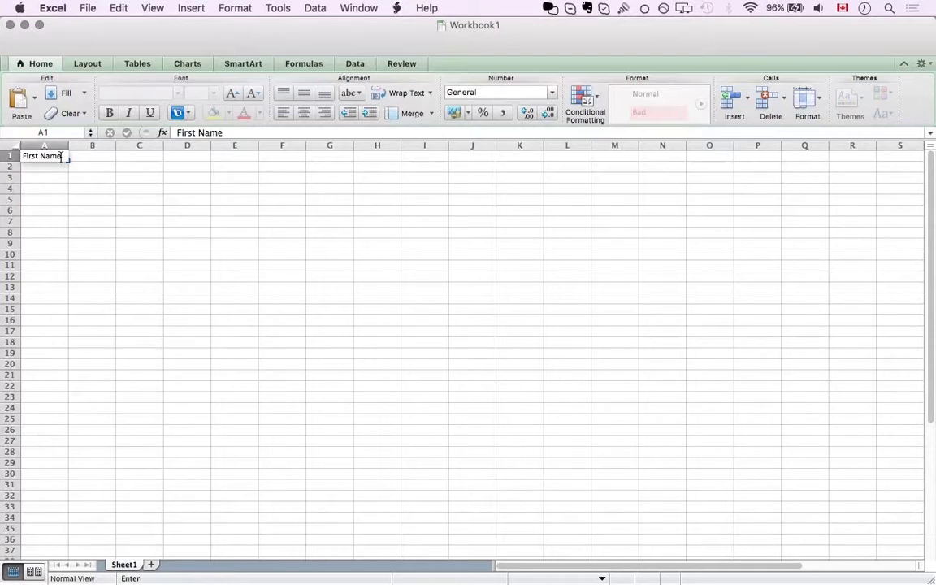
{"action": "key", "text": "Tab"}
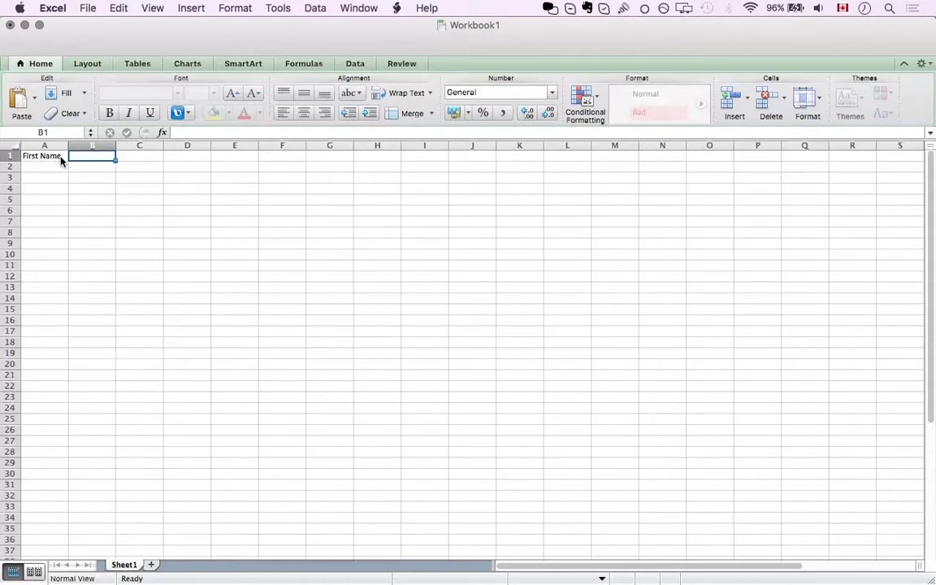
{"action": "type", "text": "Last Name"}
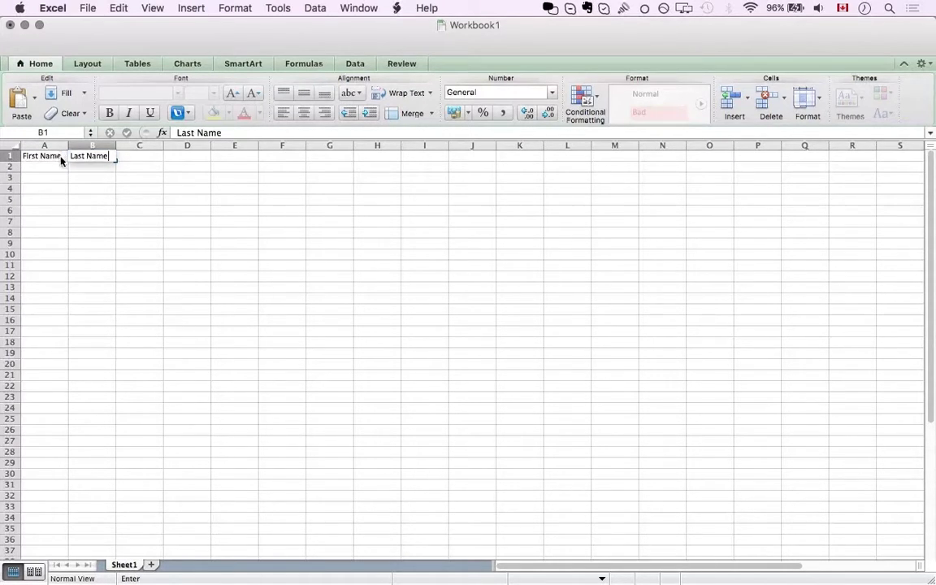
{"action": "key", "text": "Tab"}
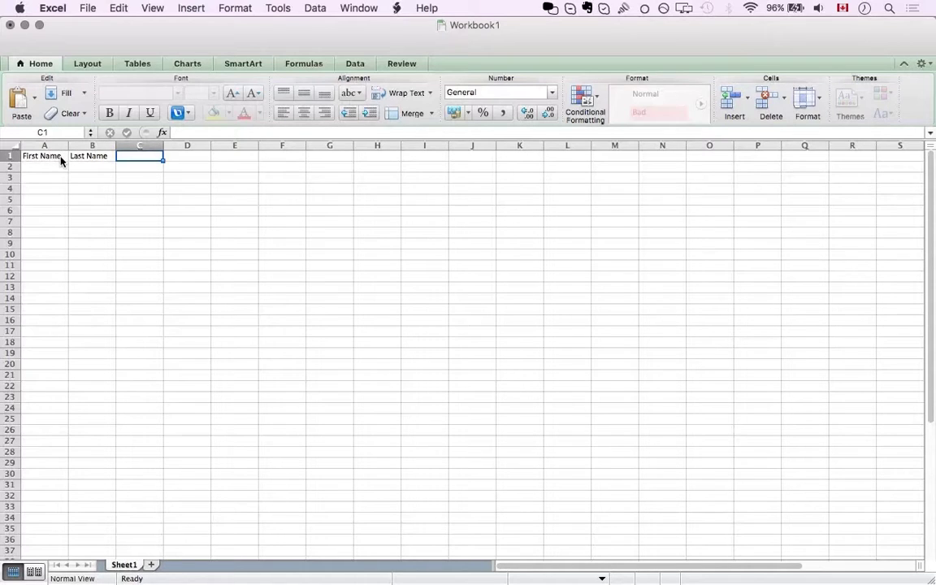
{"action": "type", "text": "Telephone"}
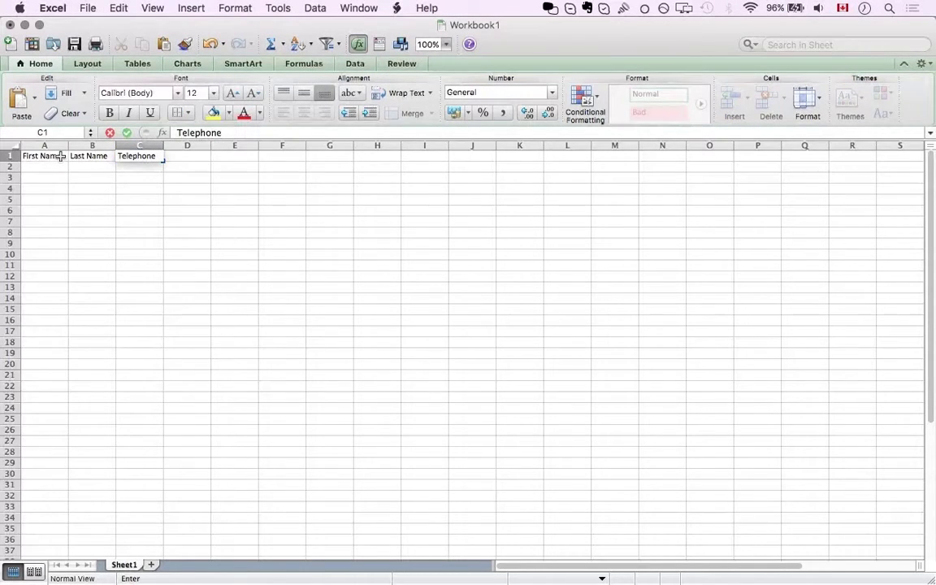
{"action": "key", "text": "Tab"}
{"action": "type", "text": "Address"}
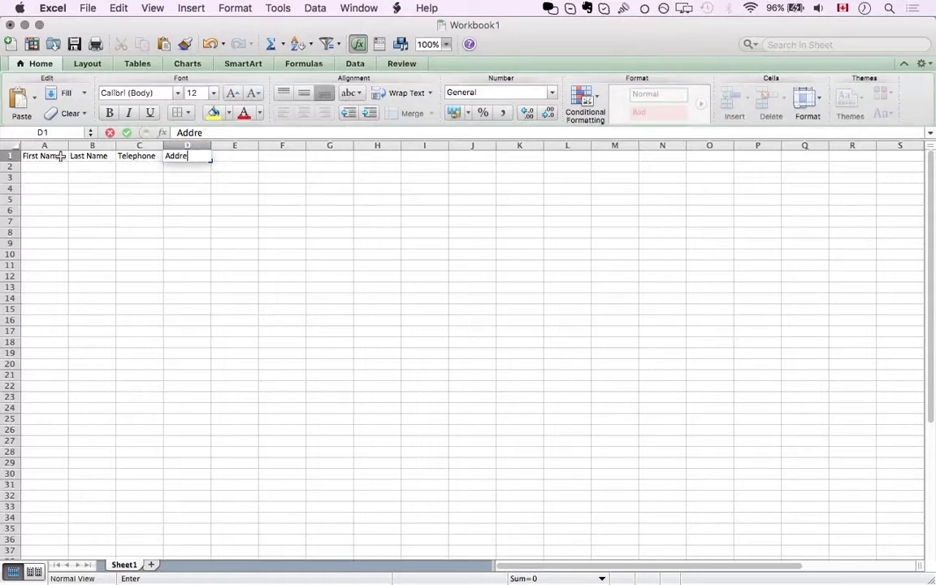
{"action": "left_click", "coordinate": [75, 197]}
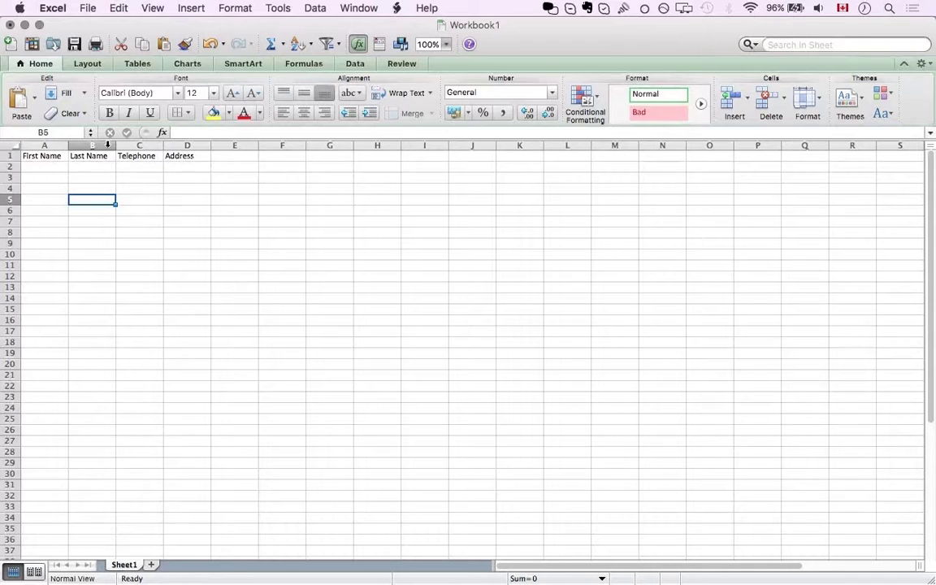
{"action": "left_click_drag", "start_coordinate": [115, 146], "coordinate": [294, 145]}
{"action": "left_click", "coordinate": [243, 184]}
Step: Enter the first contact in row 2: John, Doe, 19819181, 12 Park Driv
{"action": "left_click", "coordinate": [44, 166]}
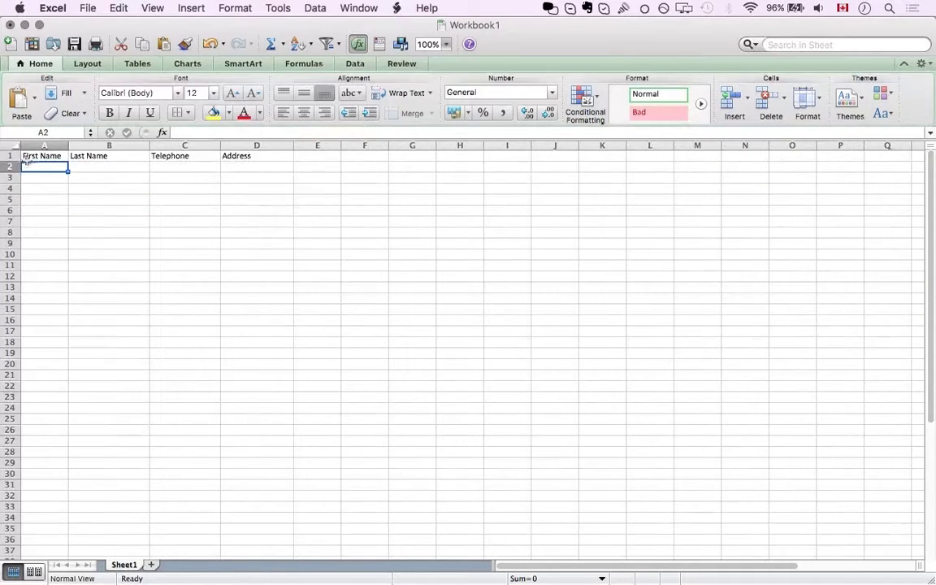
{"action": "left_click", "coordinate": [13, 155]}
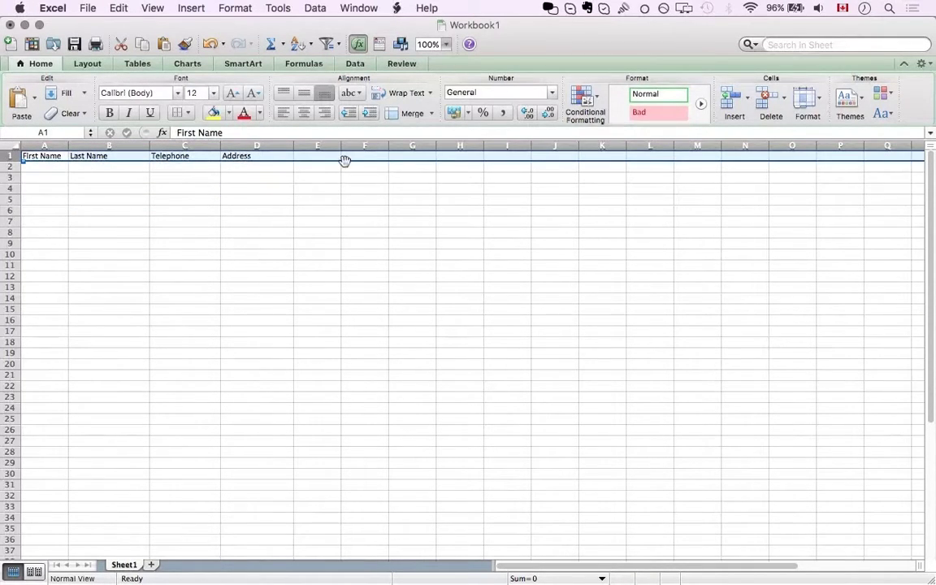
{"action": "left_click", "coordinate": [58, 168]}
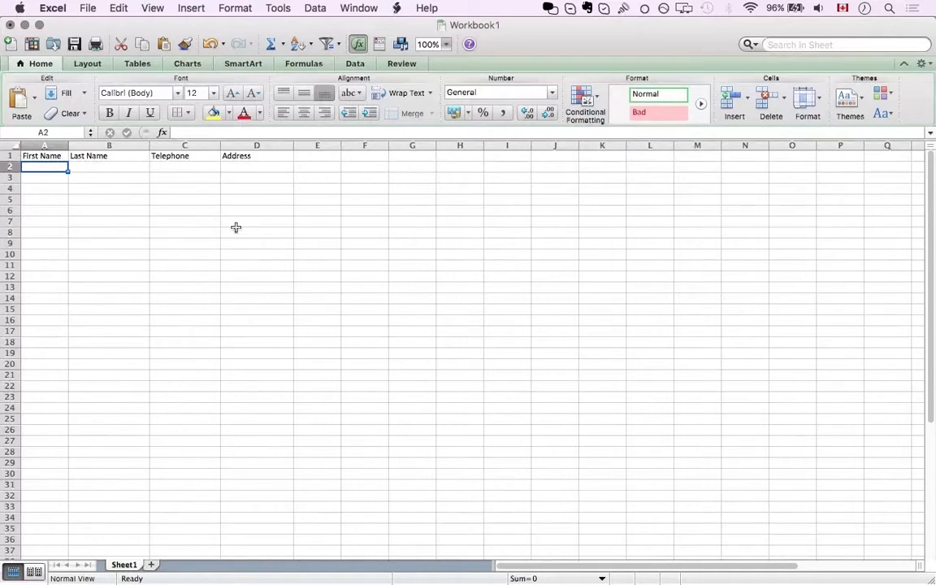
{"action": "type", "text": "John"}
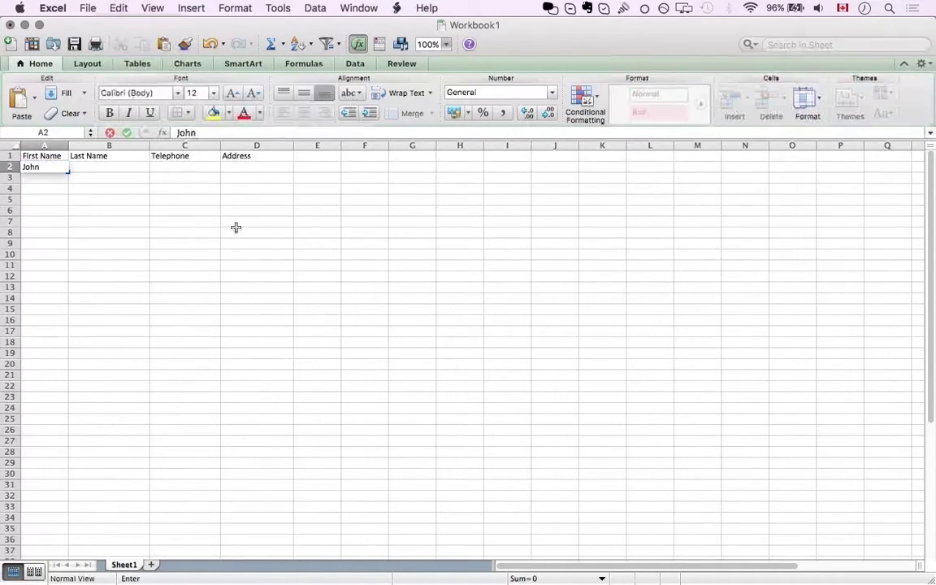
{"action": "key", "text": "Tab"}
{"action": "type", "text": "Doe"}
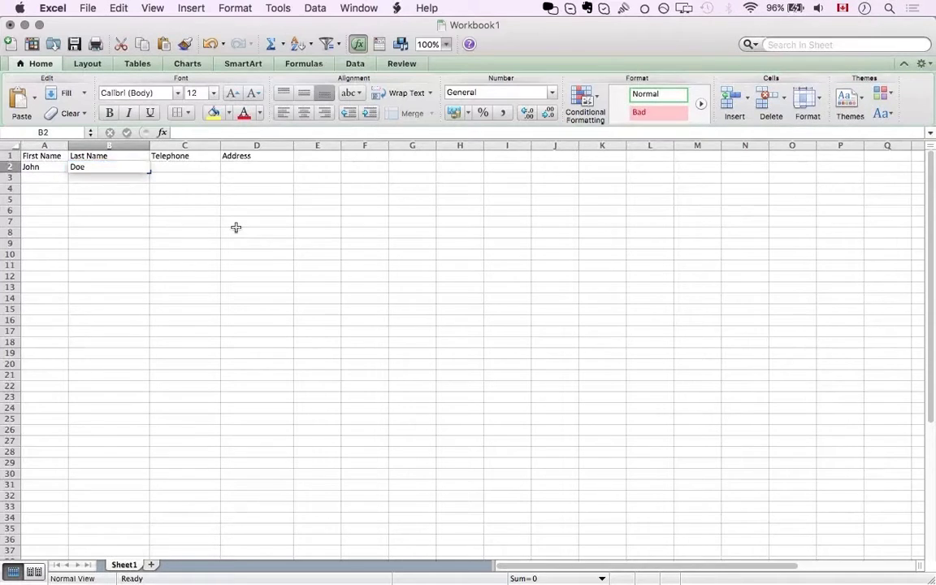
{"action": "key", "text": "Tab"}
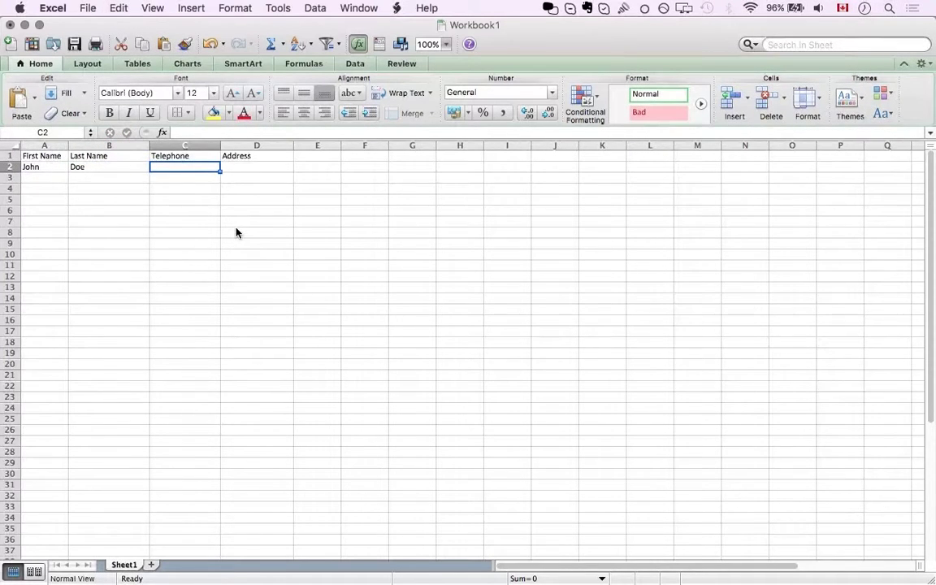
{"action": "type", "text": "19819181"}
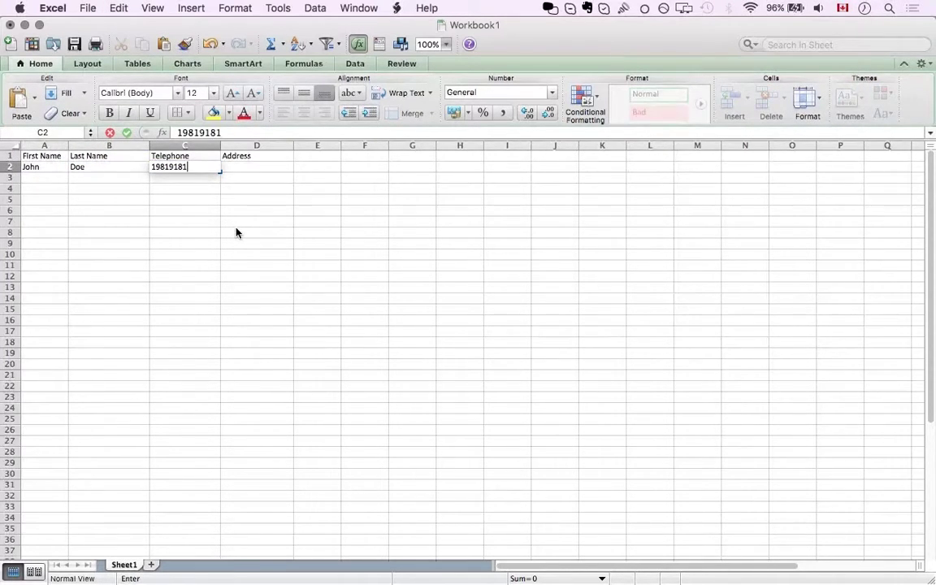
{"action": "key", "text": "Tab"}
{"action": "type", "text": "12 Park Driv"}
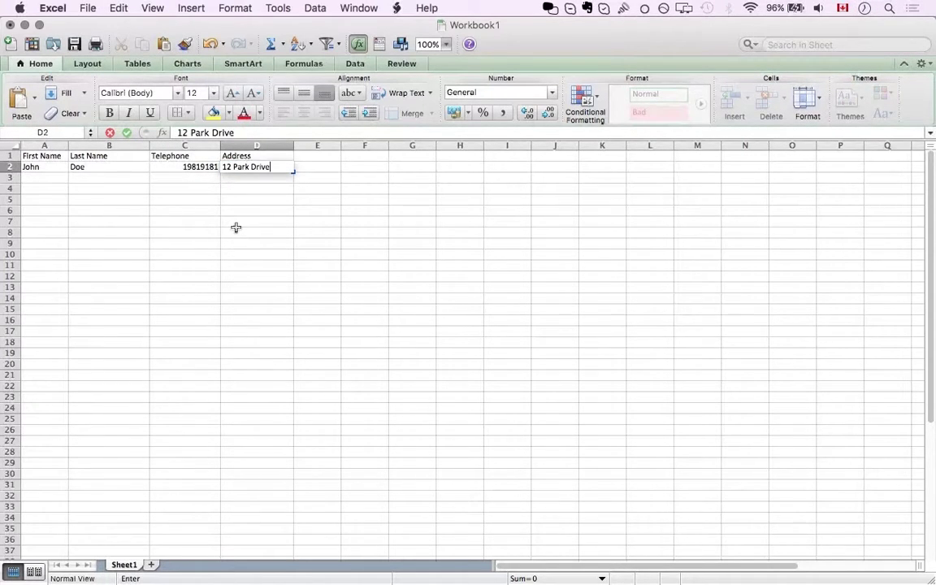
Step: Enter the second contact's name, Jane Doe, in row 3
{"action": "left_click", "coordinate": [42, 179]}
{"action": "type", "text": "Ja"}
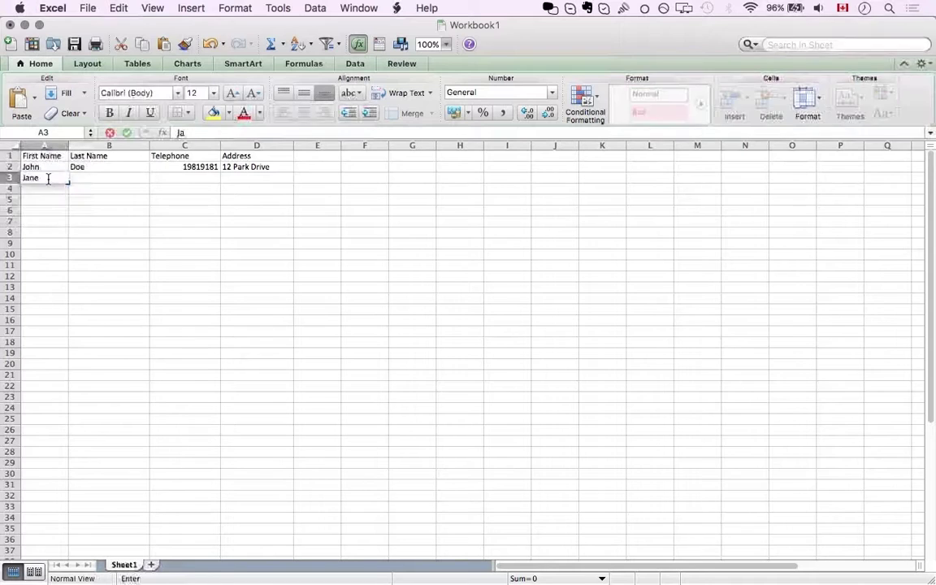
{"action": "type", "text": "ne"}
{"action": "key", "text": "Tab"}
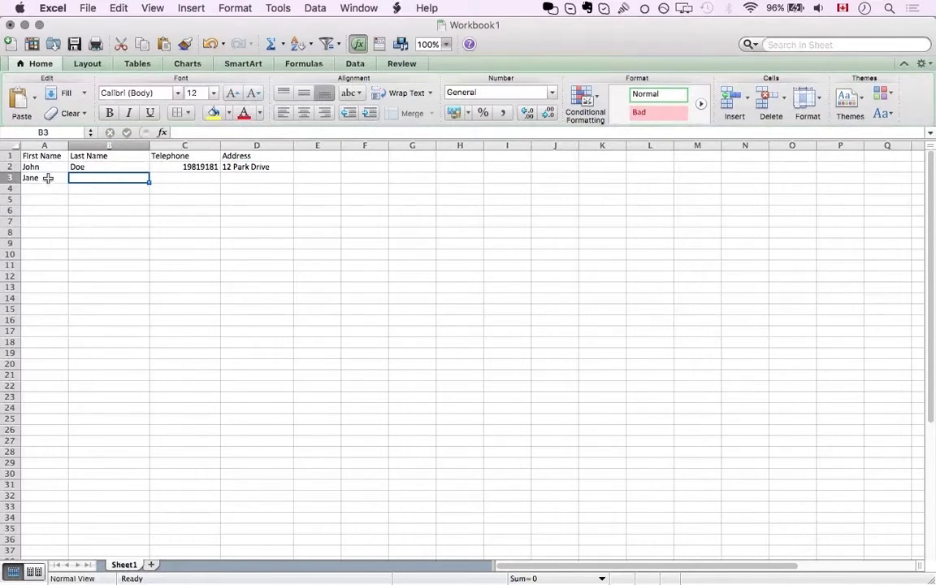
{"action": "type", "text": "Doe"}
Step: Fill the telephone and identical address down into row 3, then save the workbook
{"action": "left_click", "coordinate": [217, 167]}
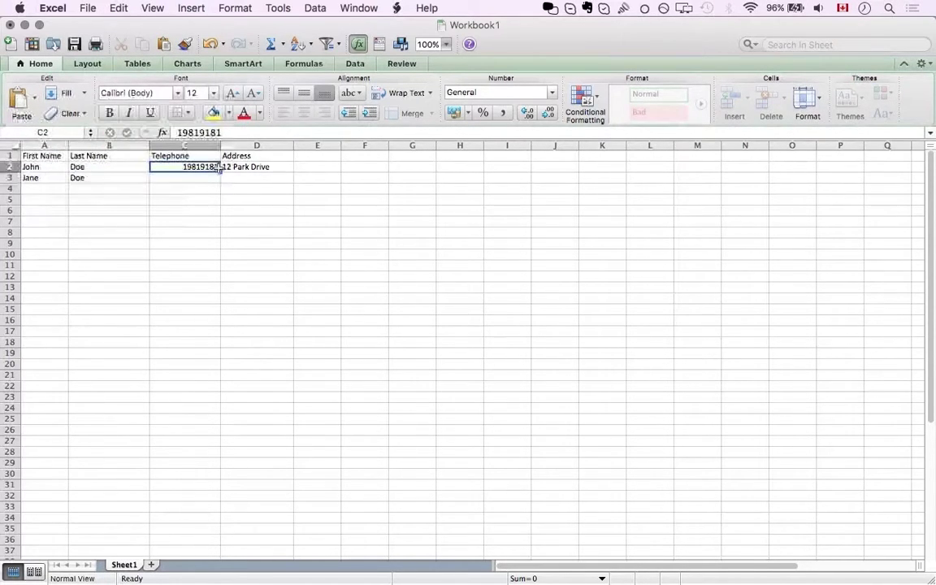
{"action": "left_click_drag", "start_coordinate": [217, 166], "coordinate": [246, 178]}
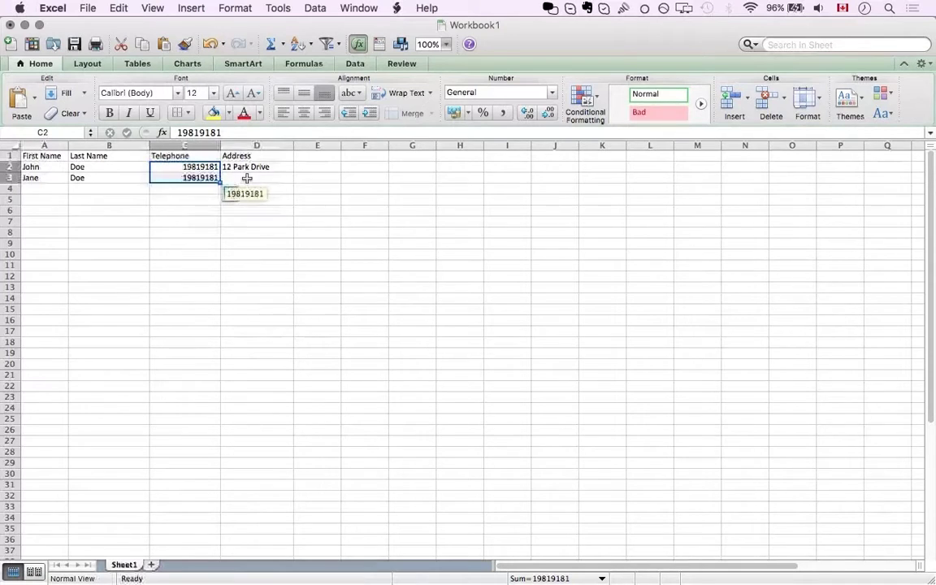
{"action": "left_click", "coordinate": [247, 178]}
{"action": "left_click", "coordinate": [280, 166]}
{"action": "left_click_drag", "start_coordinate": [293, 171], "coordinate": [324, 178]}
{"action": "left_click", "coordinate": [313, 178]}
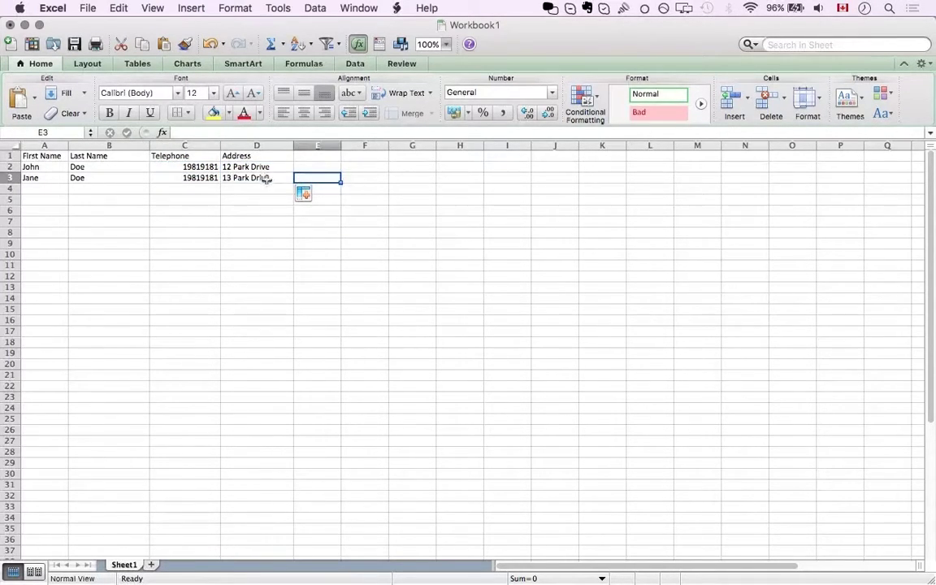
{"action": "left_click", "coordinate": [266, 178]}
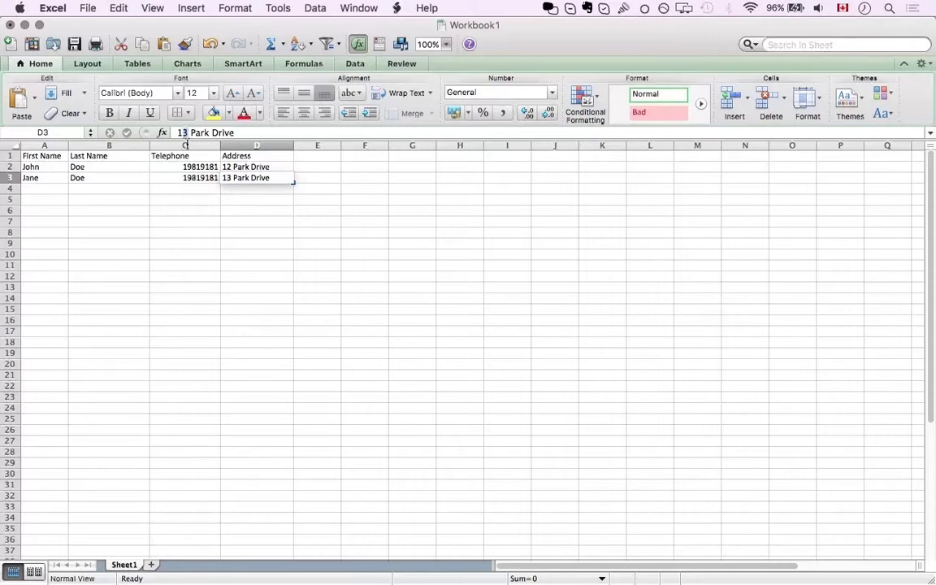
{"action": "key", "text": "super+z"}
{"action": "left_click", "coordinate": [184, 199]}
{"action": "left_click", "coordinate": [44, 188]}
{"action": "key", "text": "super+s"}
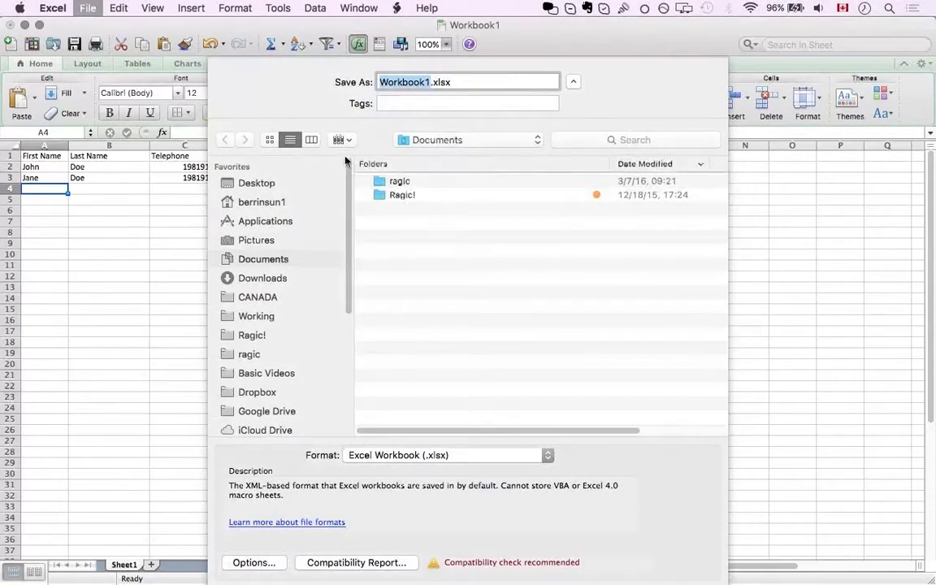
Step: Save the sheet to the Desktop as Import in Comma Separated Values (.csv) format
{"action": "left_click", "coordinate": [325, 181]}
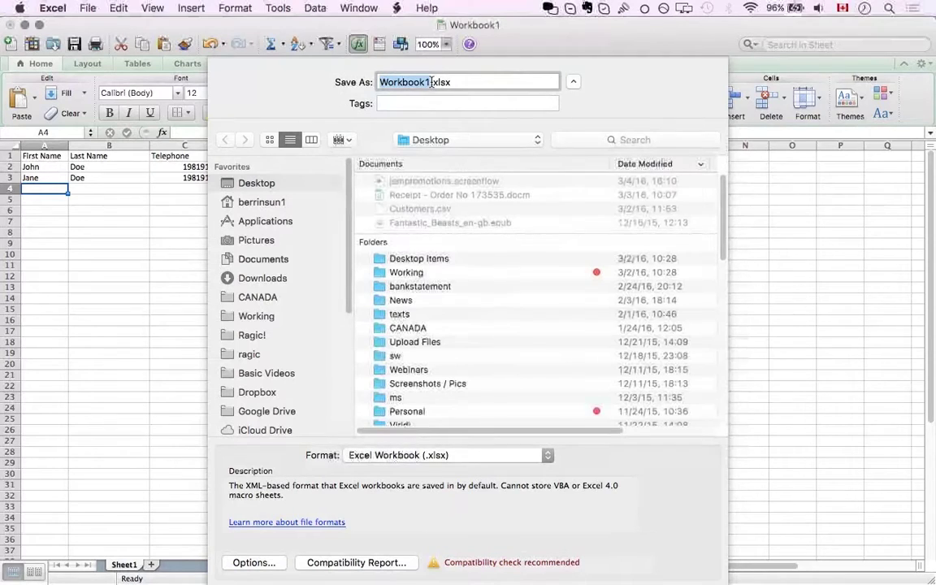
{"action": "type", "text": "Import"}
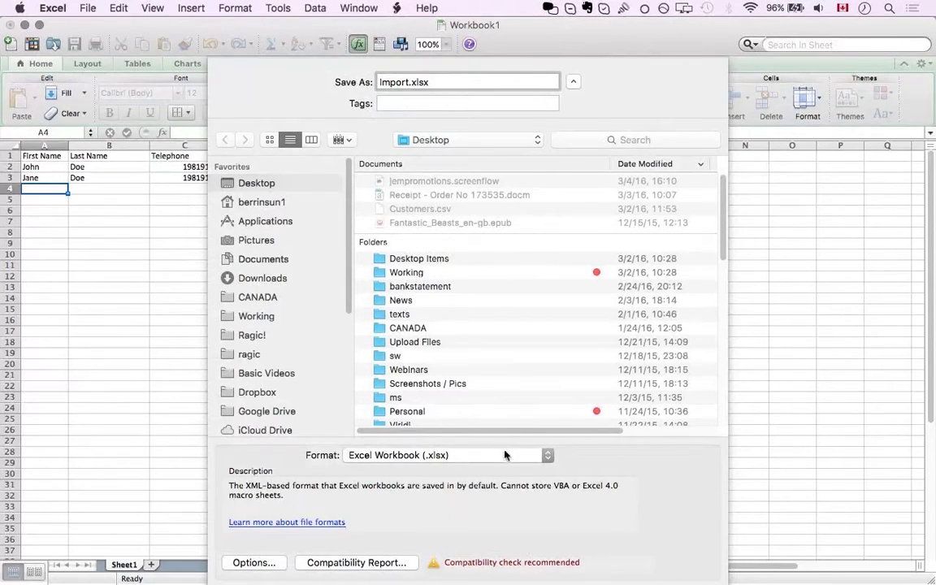
{"action": "left_click", "coordinate": [451, 455]}
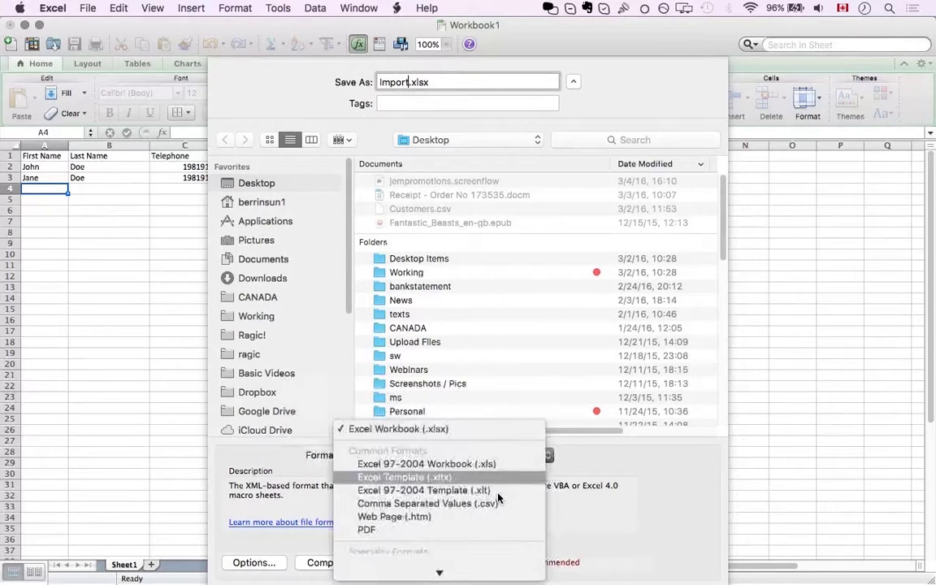
{"action": "scroll", "coordinate": [497, 497], "scroll_direction": "down", "scroll_amount": 5}
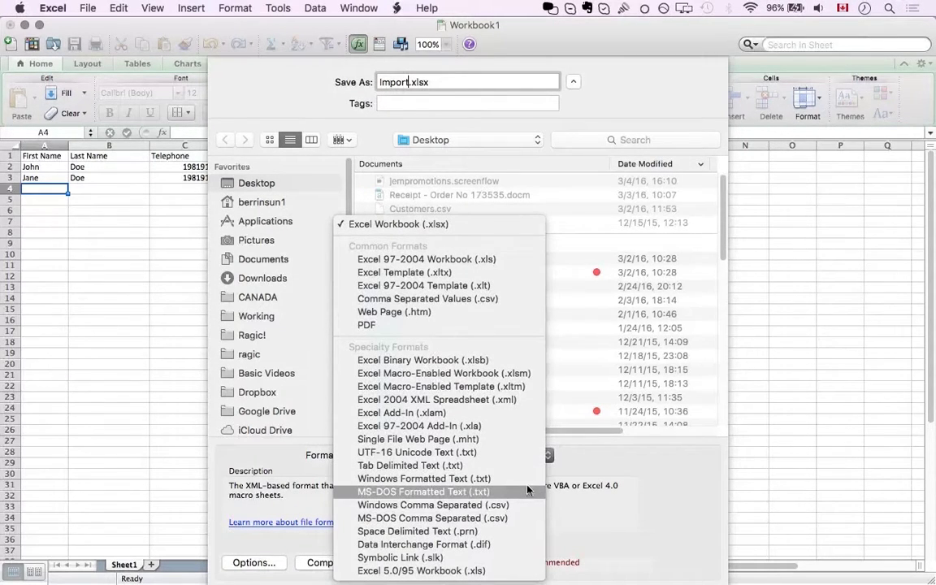
{"action": "key", "text": "Return"}
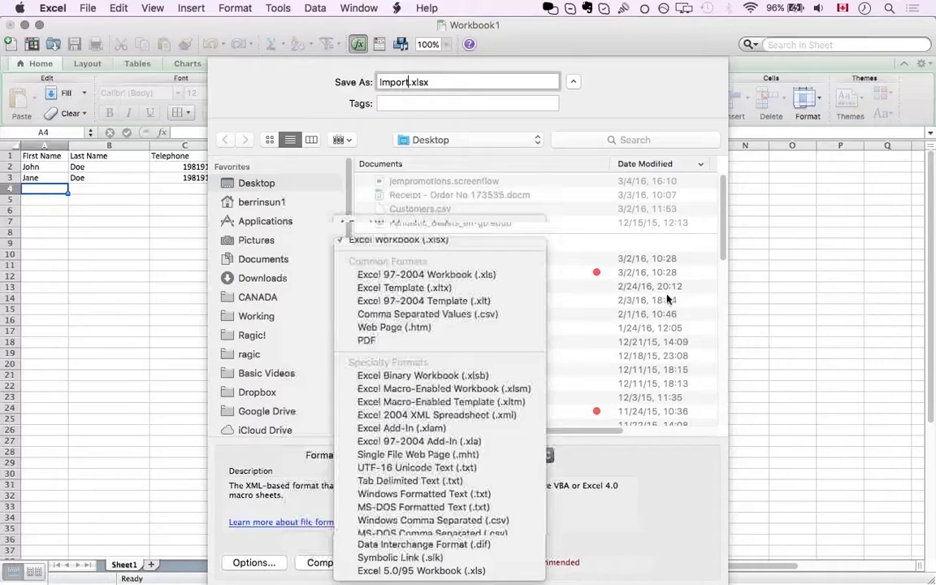
{"action": "key", "text": "Return"}
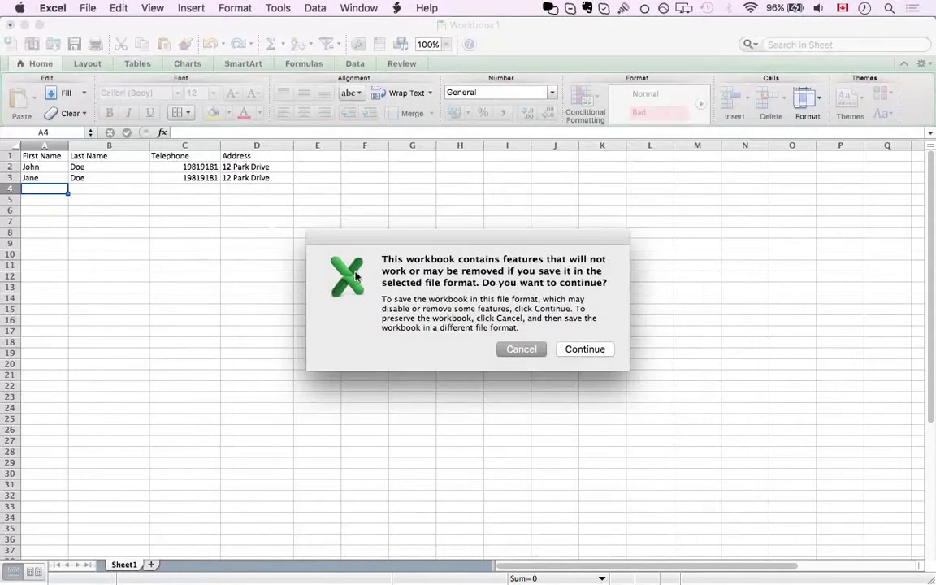
{"action": "left_click", "coordinate": [568, 348]}
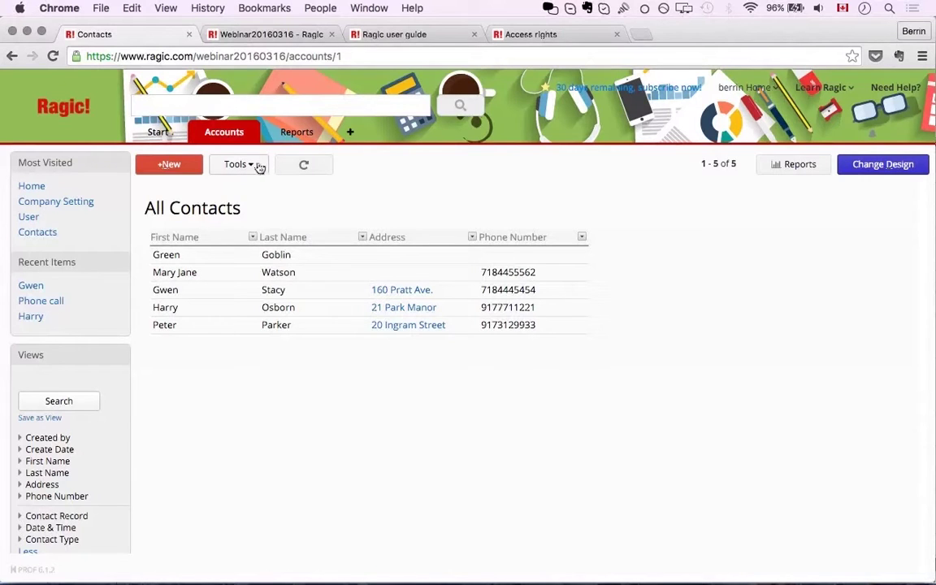
Step: Start an Import Data From File on the Contacts sheet via Tools
{"action": "left_click", "coordinate": [252, 166]}
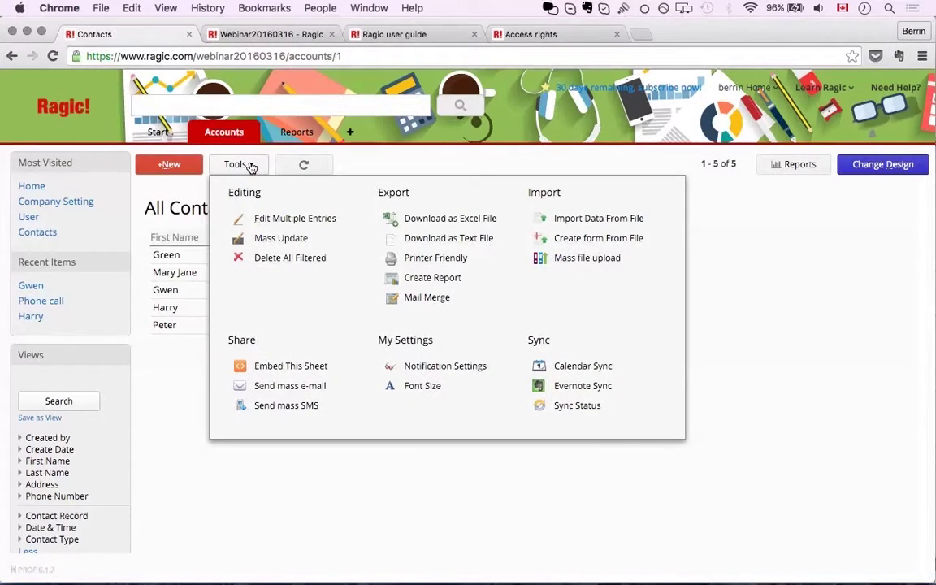
{"action": "left_click", "coordinate": [595, 219]}
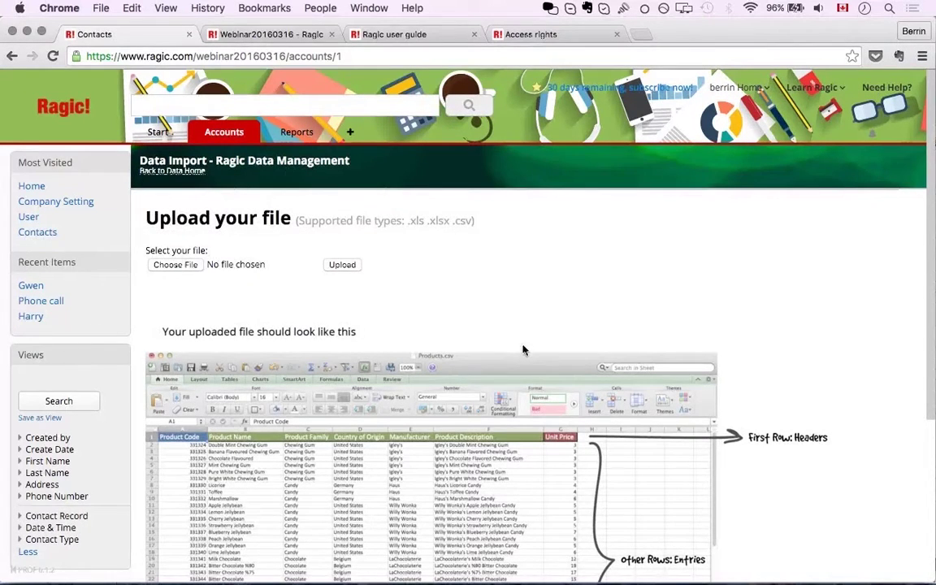
{"action": "scroll", "coordinate": [522, 349], "scroll_direction": "down", "scroll_amount": 5}
{"action": "scroll", "coordinate": [523, 350], "scroll_direction": "down", "scroll_amount": 1}
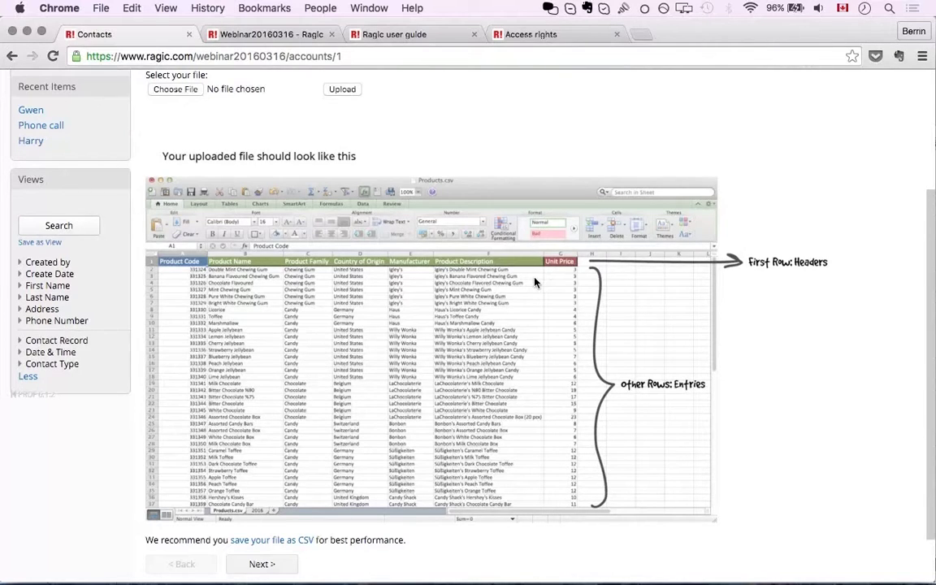
Step: Pick Import.csv from the Desktop and upload it to Ragic
{"action": "left_click", "coordinate": [174, 91]}
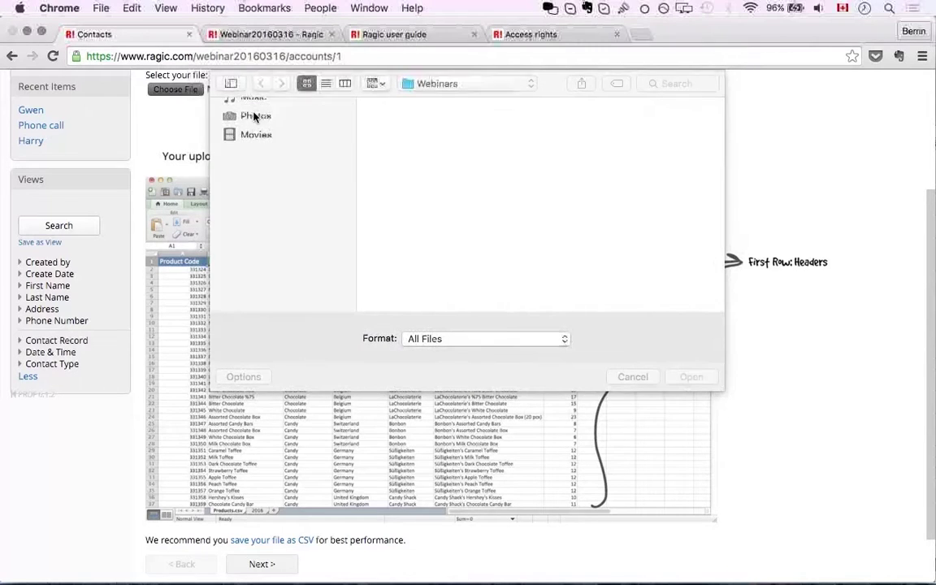
{"action": "left_click", "coordinate": [258, 125]}
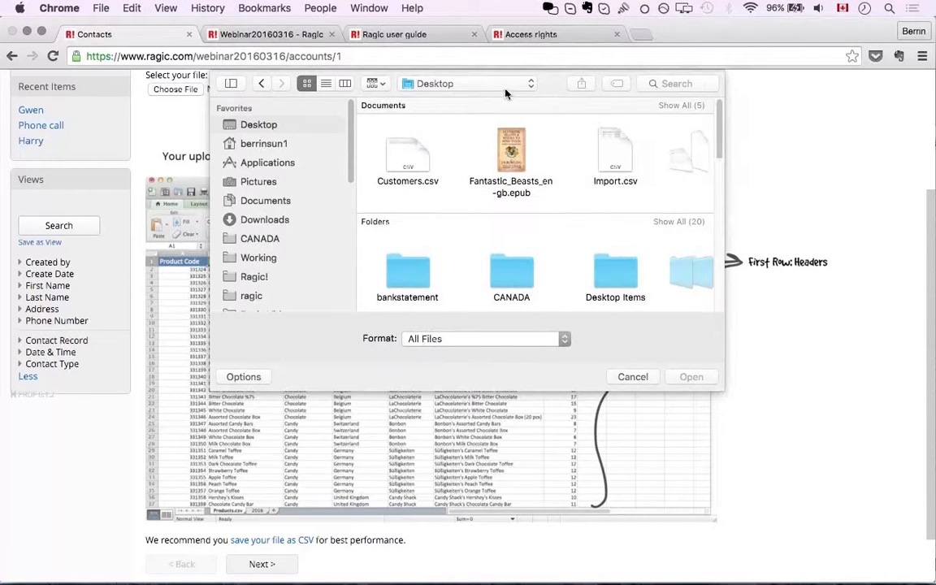
{"action": "left_click", "coordinate": [603, 143]}
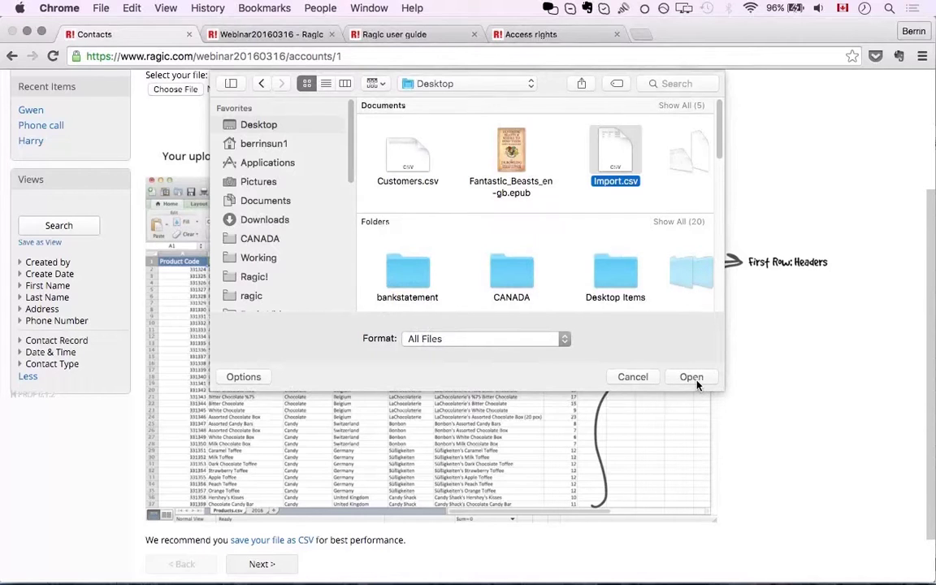
{"action": "left_click", "coordinate": [691, 376]}
{"action": "left_click", "coordinate": [341, 90]}
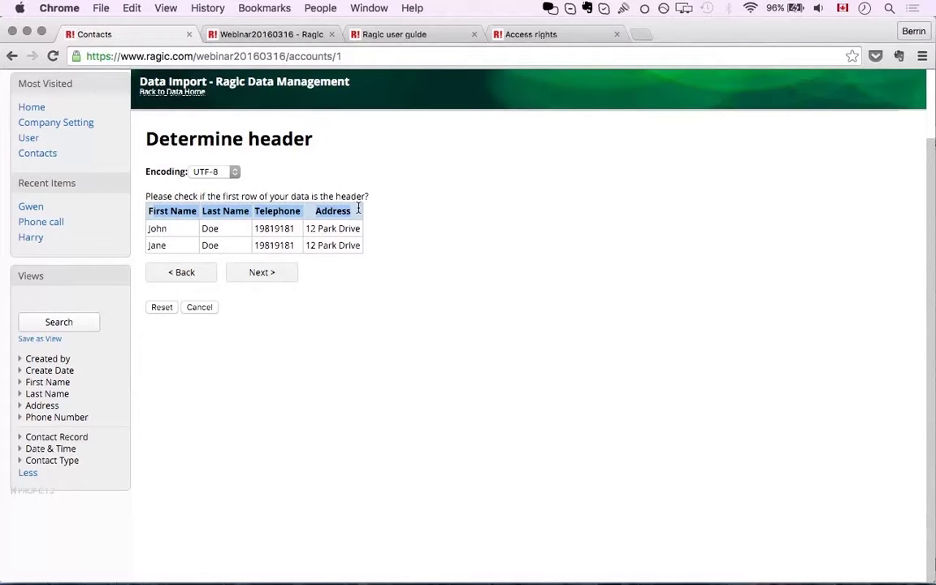
Step: Advance to field mapping and confirm First Name and Telephone→Phone Number targets stay unchanged
{"action": "left_click", "coordinate": [261, 274]}
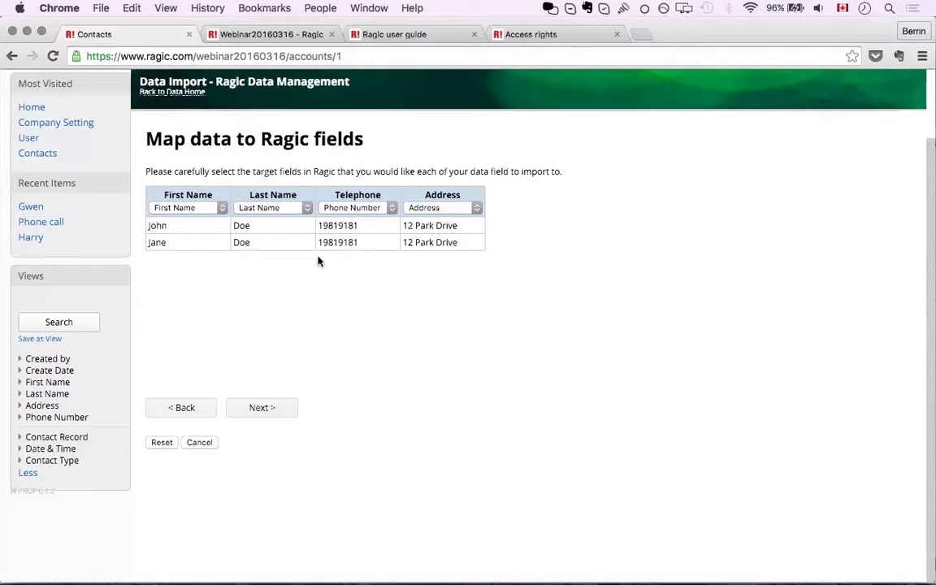
{"action": "left_click_drag", "start_coordinate": [253, 171], "coordinate": [590, 173]}
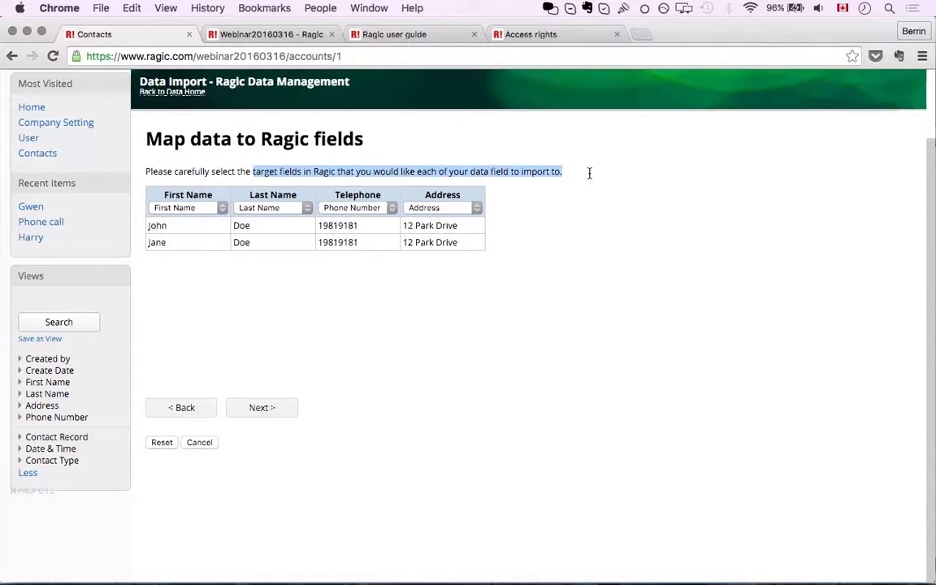
{"action": "left_click", "coordinate": [590, 173]}
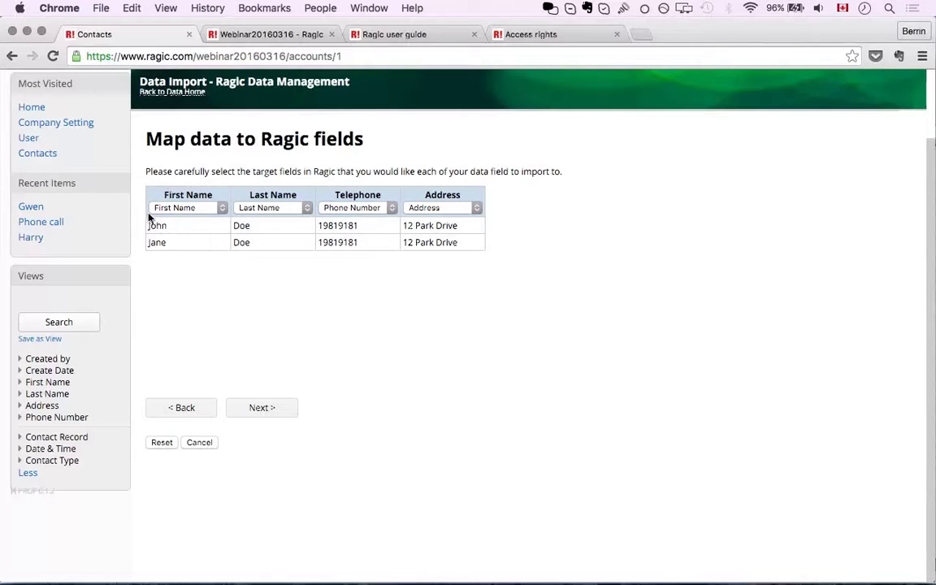
{"action": "left_click", "coordinate": [184, 208]}
{"action": "left_click", "coordinate": [219, 188]}
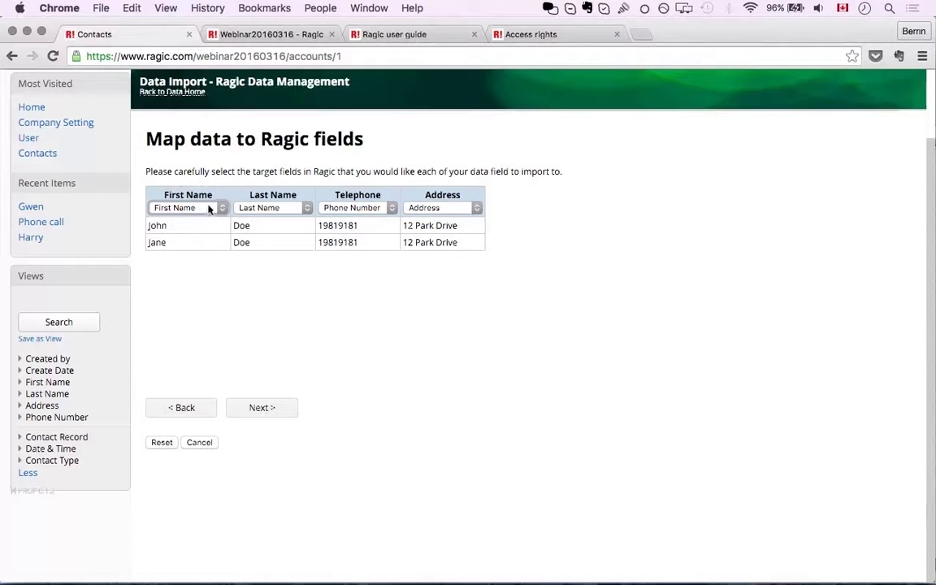
{"action": "left_click", "coordinate": [208, 208]}
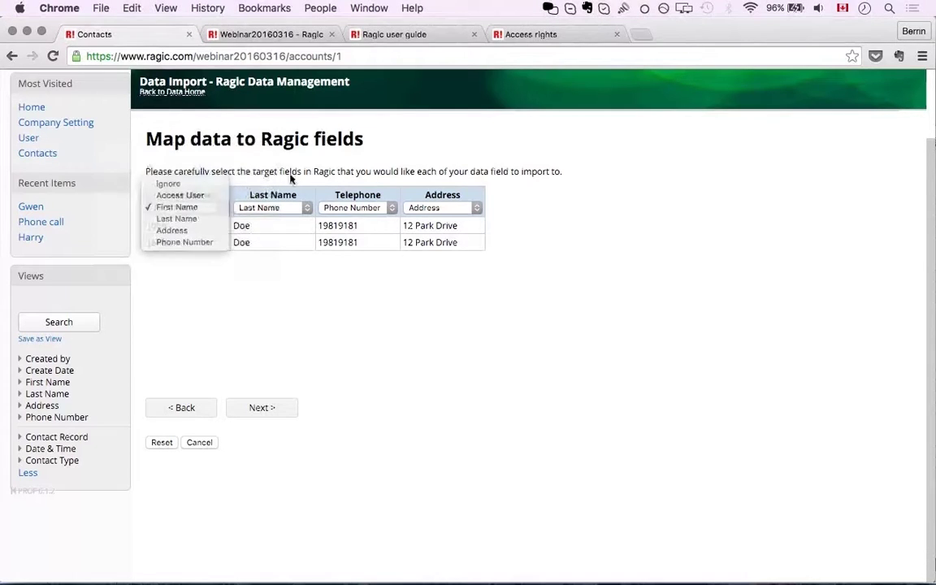
{"action": "left_click", "coordinate": [333, 208]}
{"action": "left_click", "coordinate": [345, 208]}
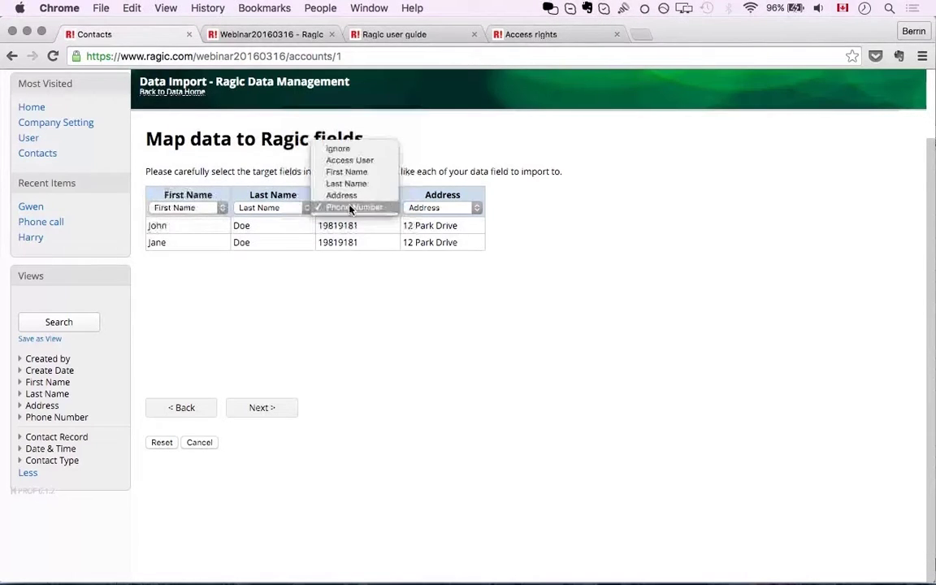
{"action": "left_click", "coordinate": [498, 213]}
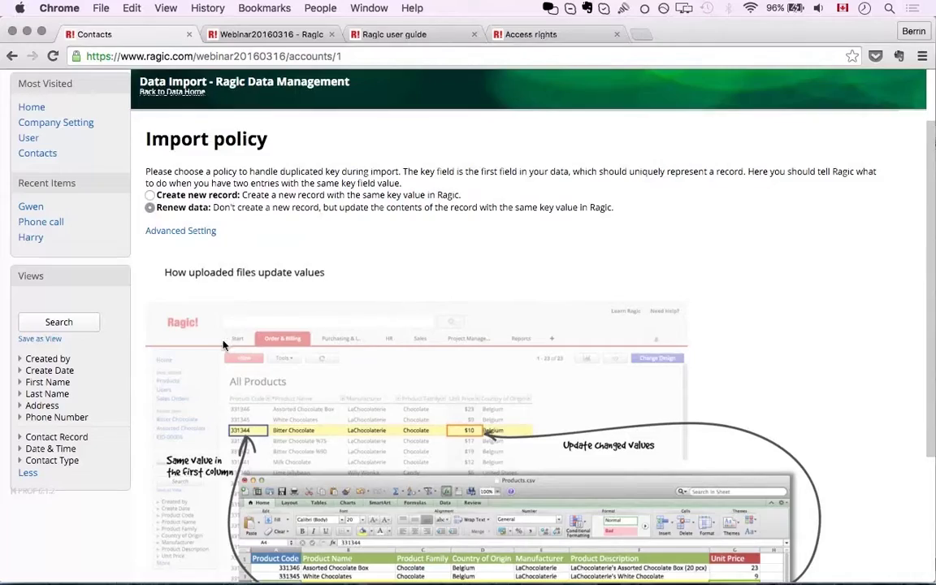
Step: Accept the import policy and run the data import
{"action": "scroll", "coordinate": [291, 316], "scroll_direction": "down", "scroll_amount": 3}
{"action": "scroll", "coordinate": [291, 317], "scroll_direction": "up", "scroll_amount": 1}
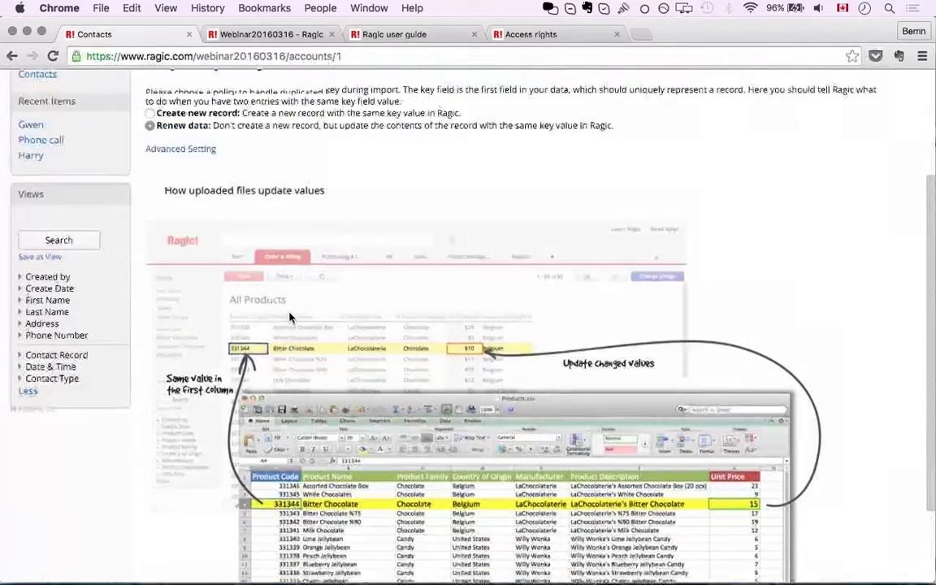
{"action": "scroll", "coordinate": [290, 317], "scroll_direction": "down", "scroll_amount": 2}
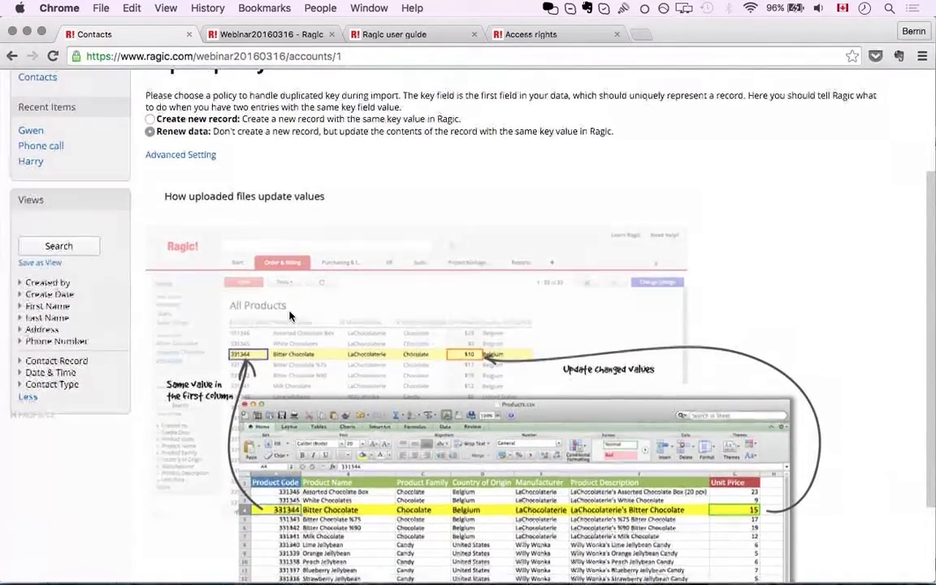
{"action": "scroll", "coordinate": [290, 317], "scroll_direction": "down", "scroll_amount": 4}
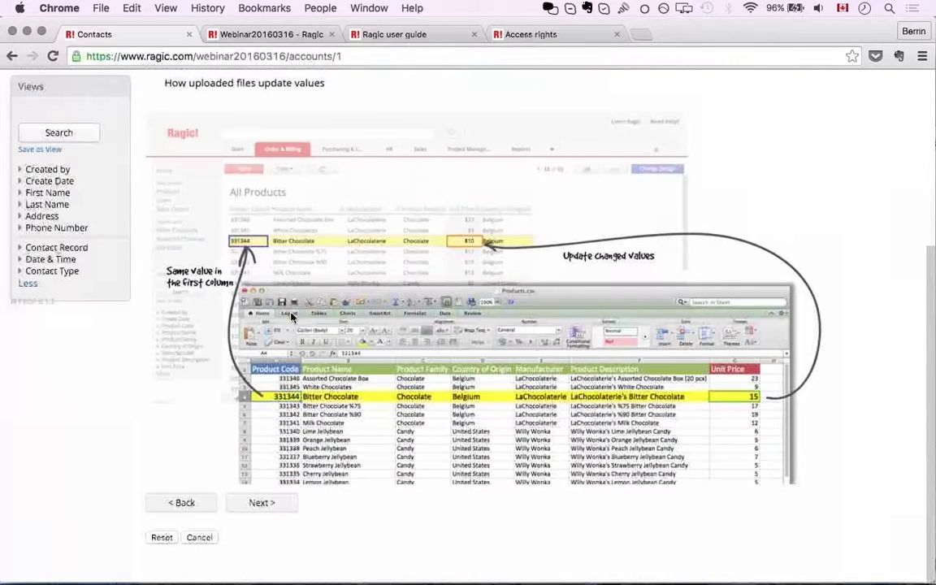
{"action": "left_click", "coordinate": [260, 502]}
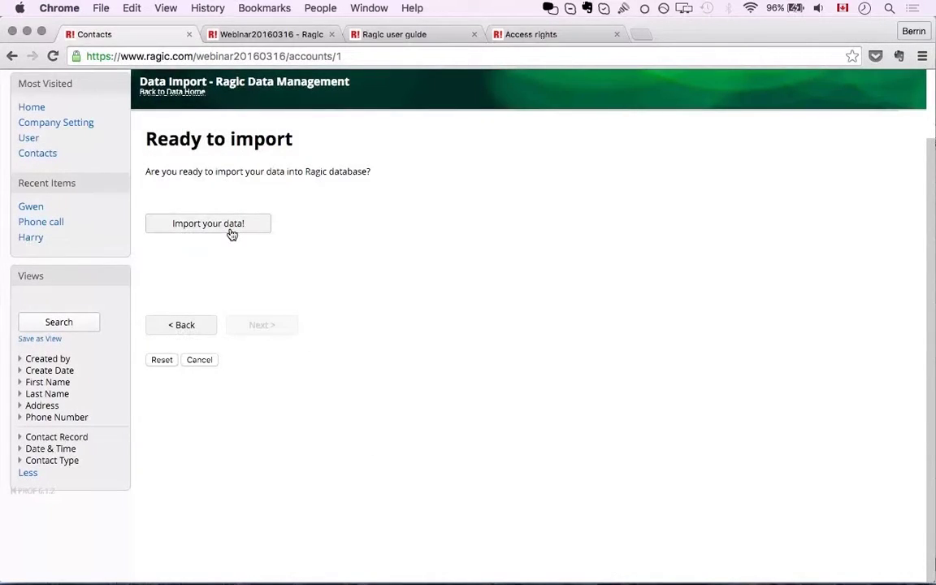
{"action": "left_click", "coordinate": [231, 234]}
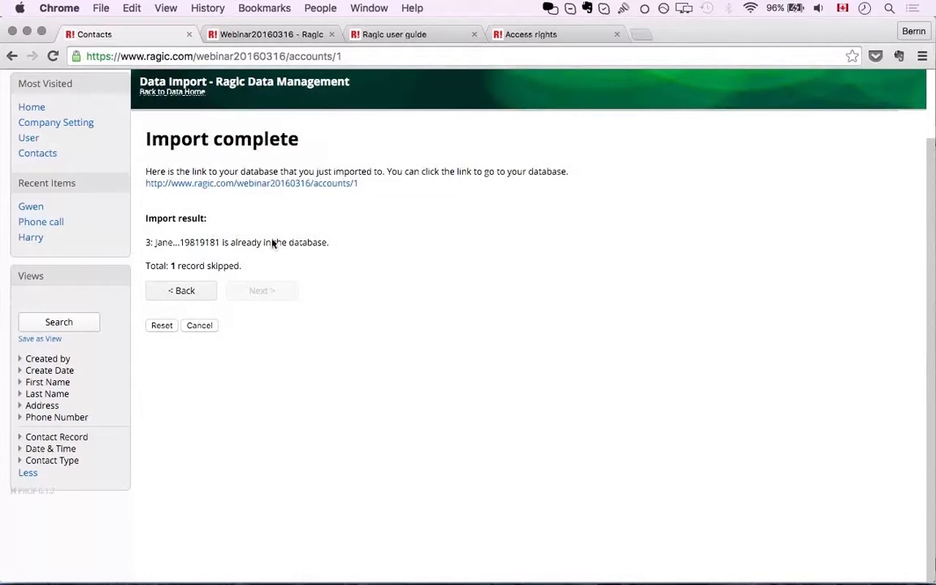
Step: Review the one skipped duplicate record, then return to the Contacts database
{"action": "left_click_drag", "start_coordinate": [153, 244], "coordinate": [330, 242]}
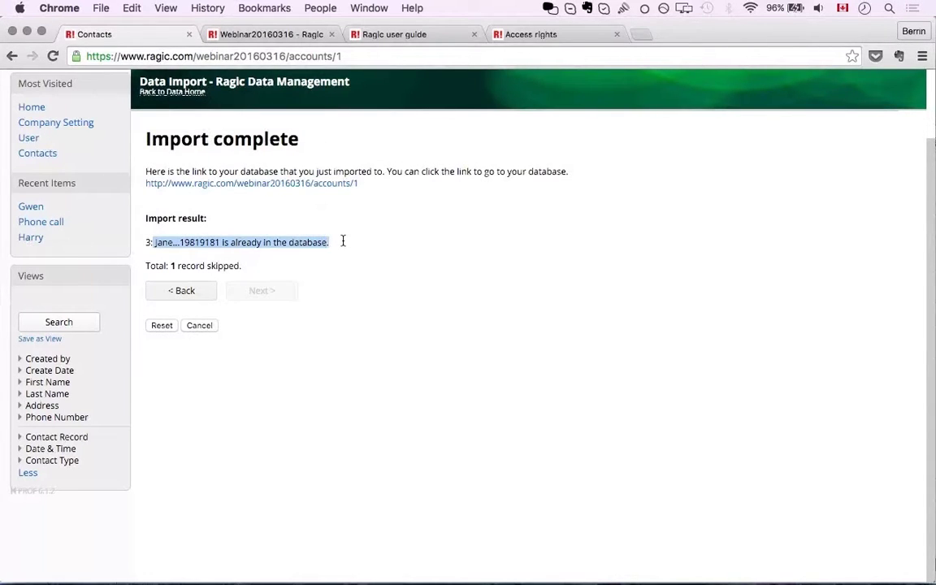
{"action": "double_click", "coordinate": [199, 242]}
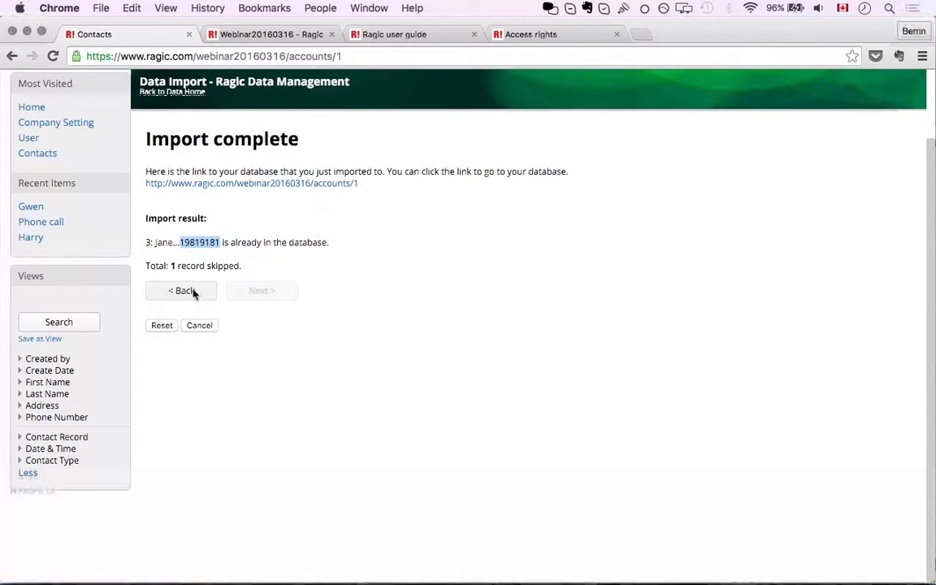
{"action": "left_click", "coordinate": [276, 185]}
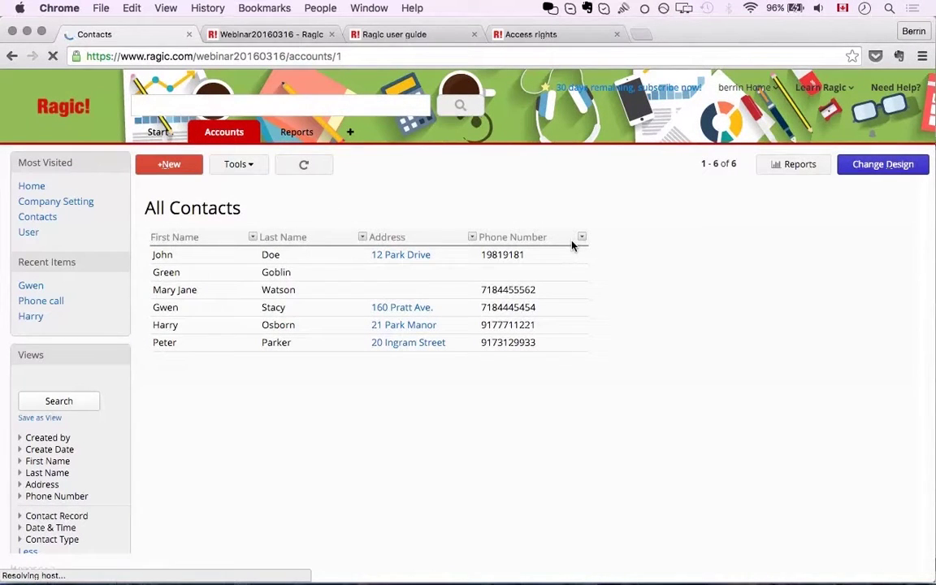
Step: Open the Tools menu above the six-record All Contacts listing
{"action": "mouse_move", "coordinate": [543, 573]}
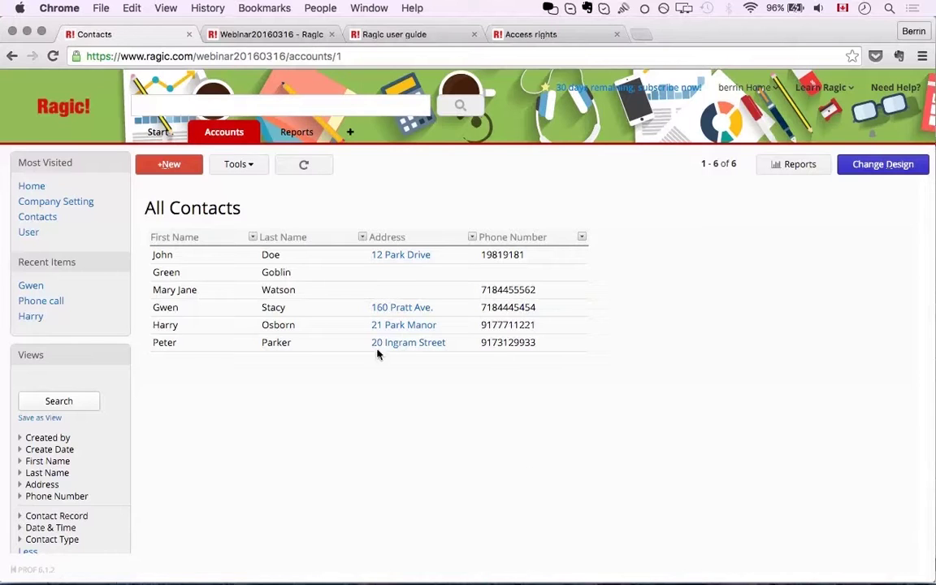
{"action": "left_click", "coordinate": [231, 170]}
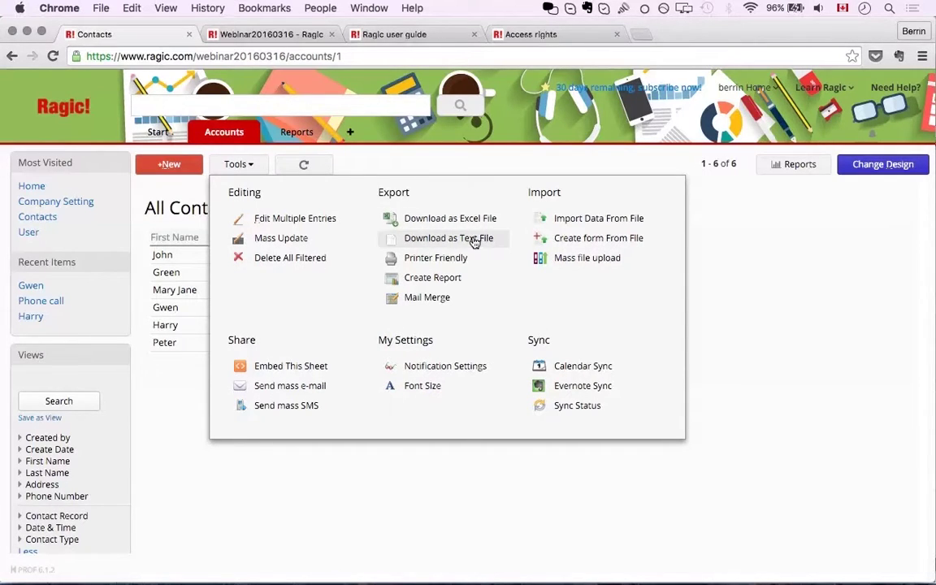
Step: Download all entries as text file Contacts.csv and reveal it in Finder
{"action": "left_click", "coordinate": [476, 240]}
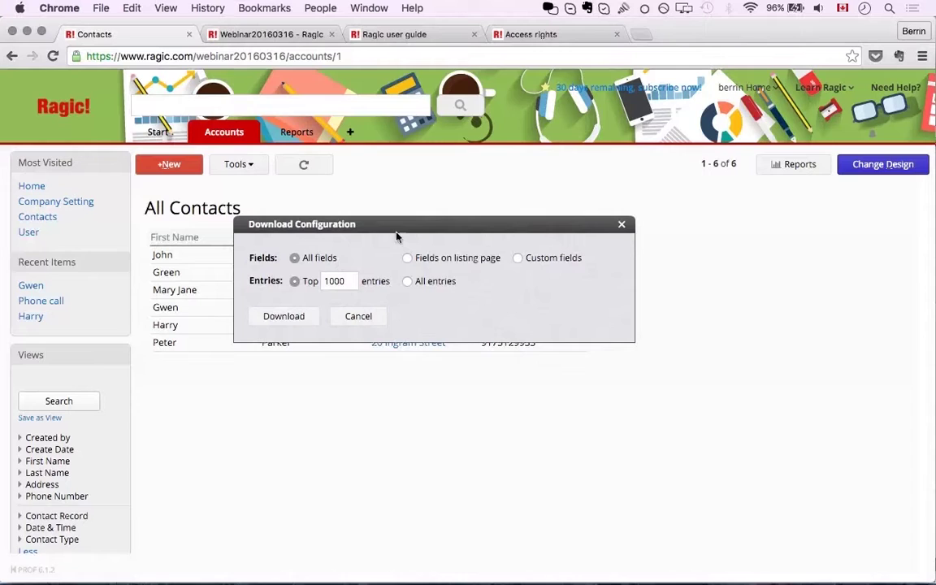
{"action": "left_click_drag", "start_coordinate": [403, 229], "coordinate": [420, 99]}
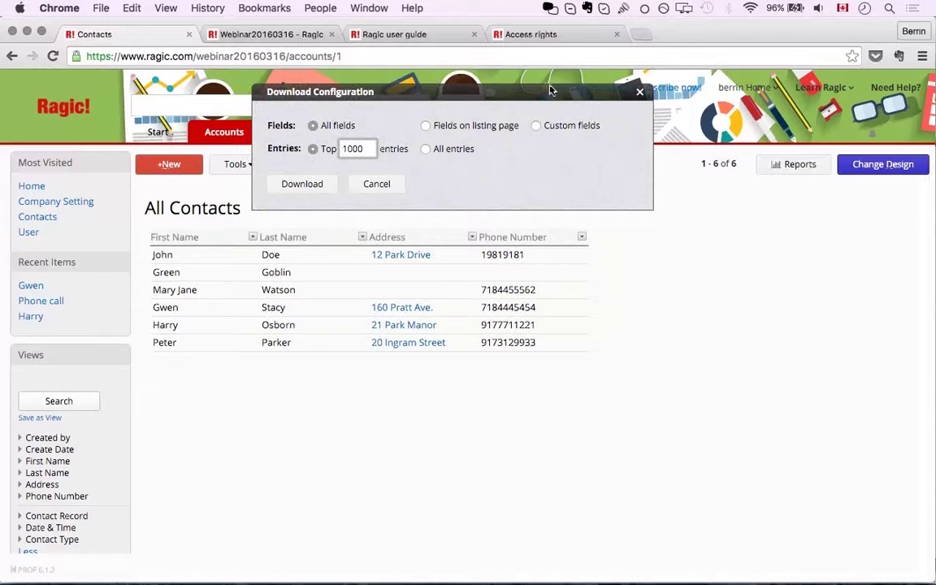
{"action": "left_click_drag", "start_coordinate": [535, 92], "coordinate": [547, 154]}
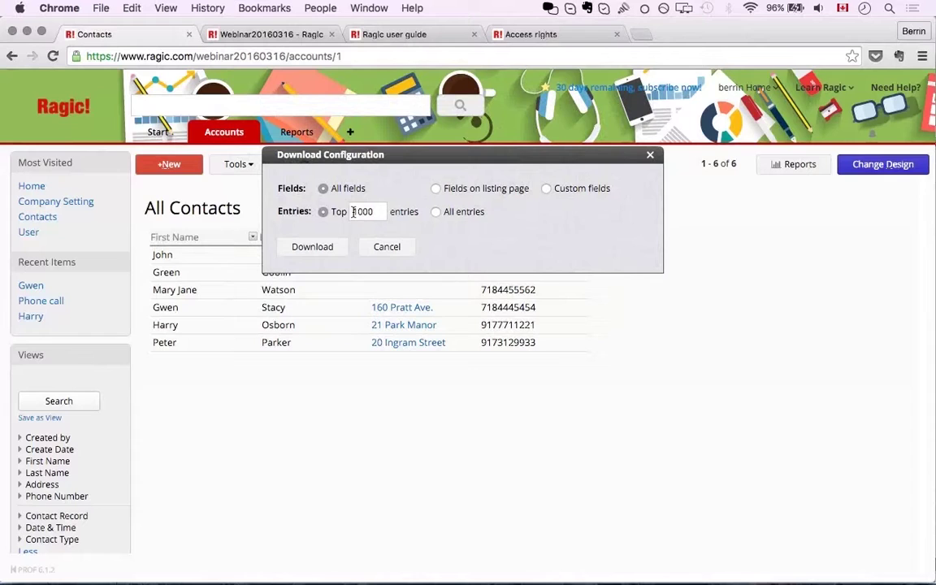
{"action": "left_click", "coordinate": [436, 213]}
{"action": "left_click", "coordinate": [303, 244]}
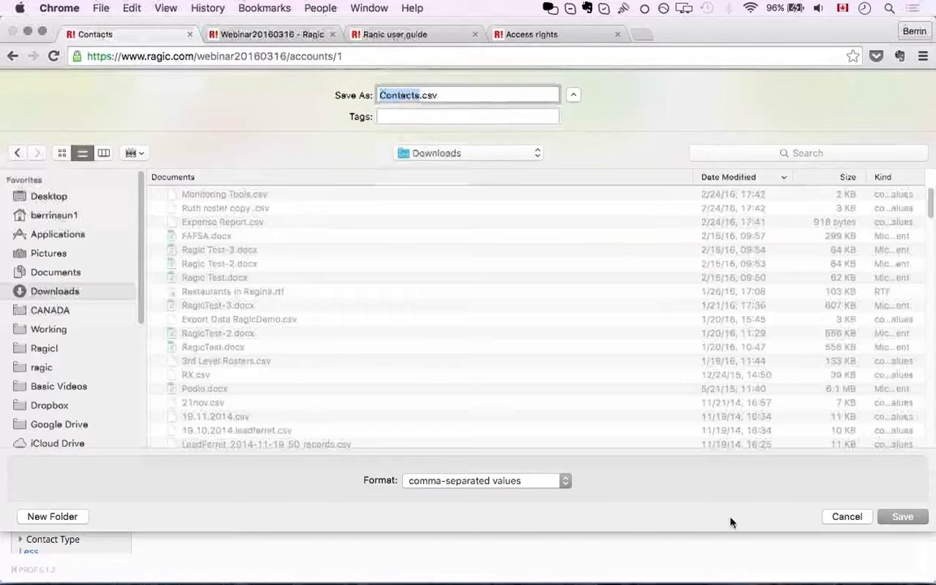
{"action": "key", "text": "Return"}
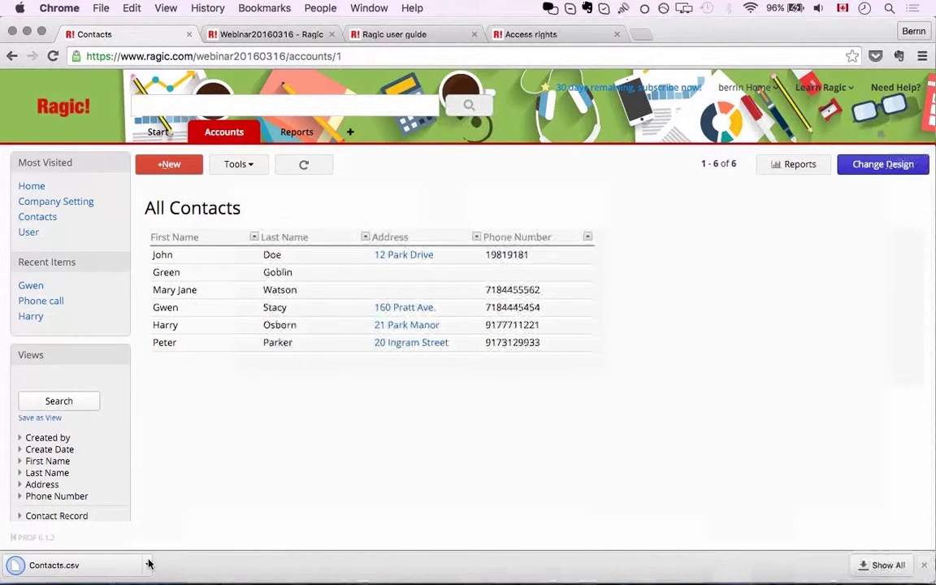
{"action": "left_click", "coordinate": [148, 559]}
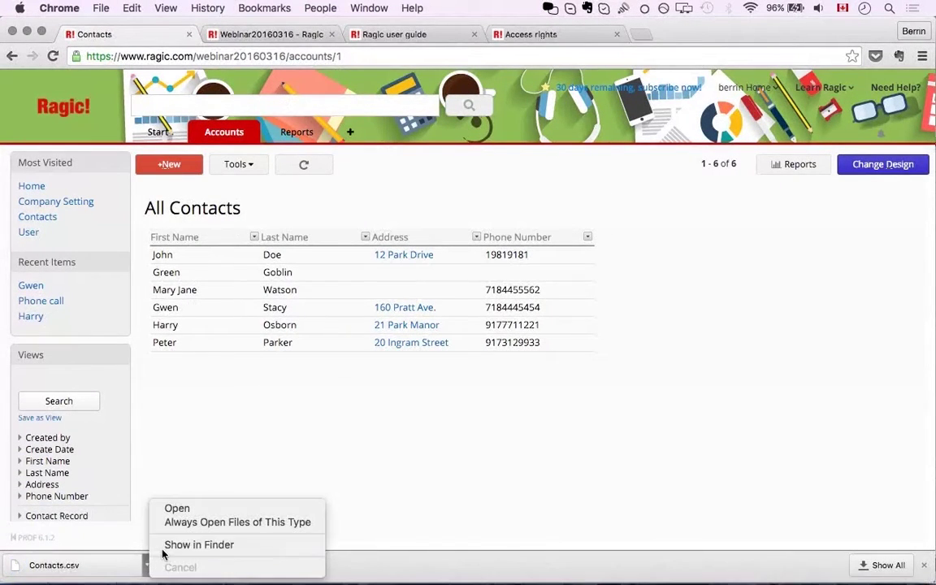
{"action": "left_click", "coordinate": [162, 551]}
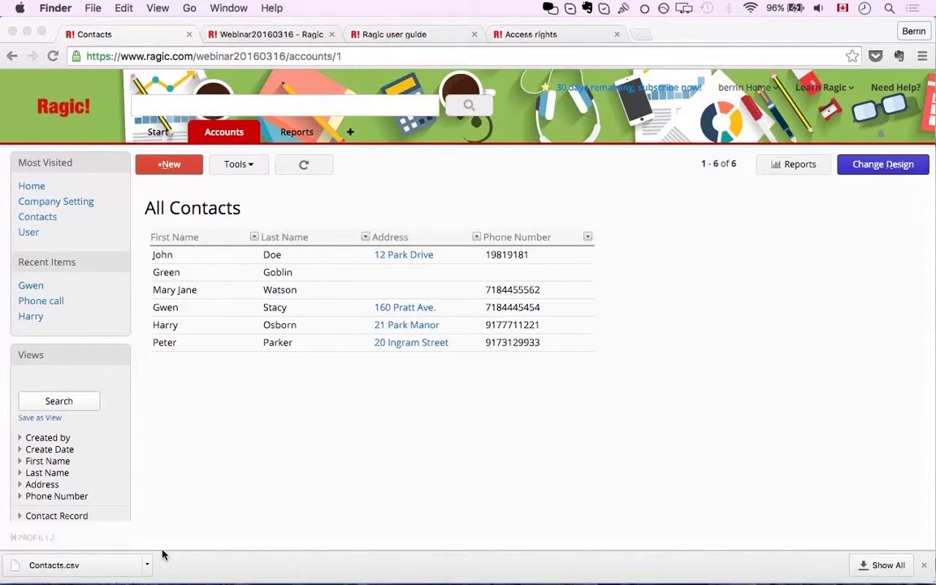
Step: Open Contacts.csv in Excel from Chrome's download bar
{"action": "left_click", "coordinate": [147, 561]}
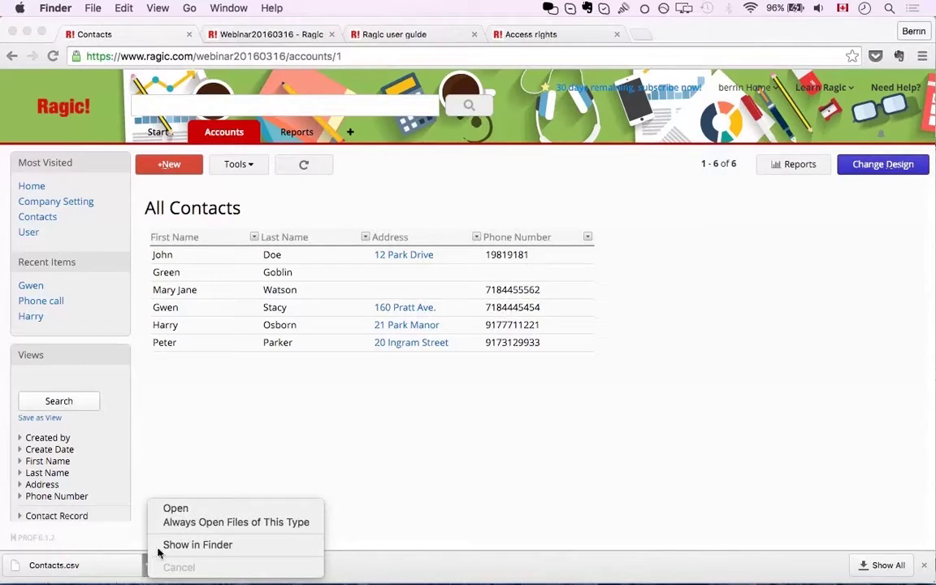
{"action": "left_click", "coordinate": [176, 508]}
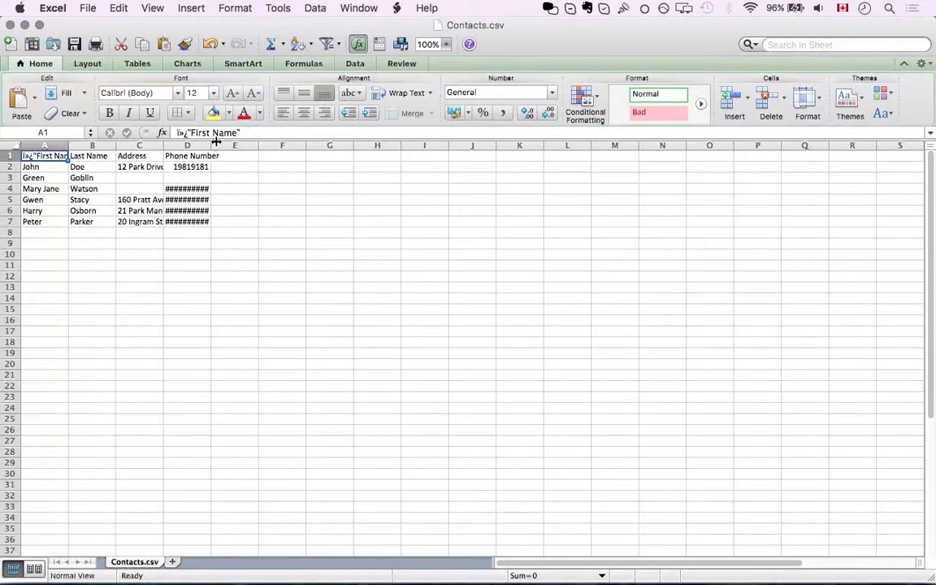
Step: Widen columns A, C and D so names, addresses and phones show, then return to Chrome
{"action": "double_click", "coordinate": [210, 149]}
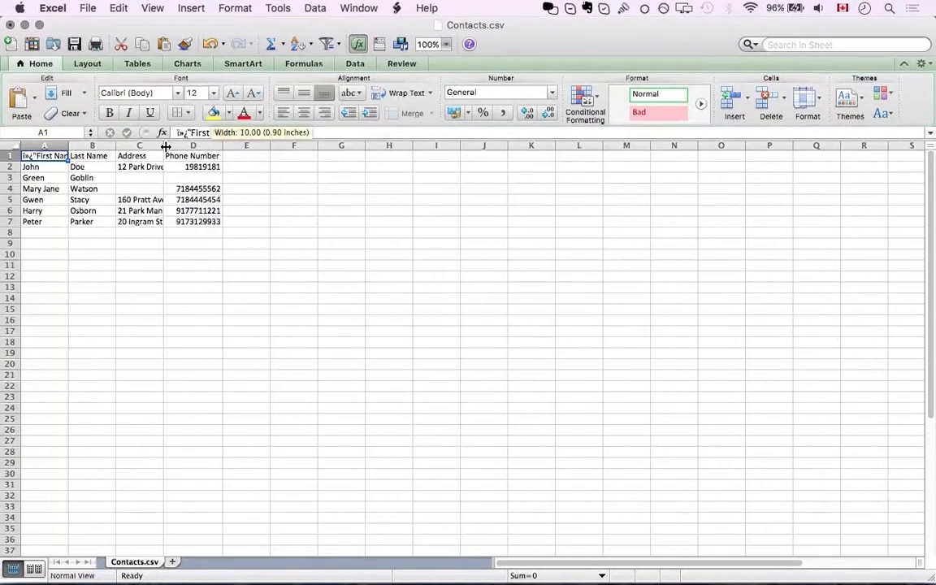
{"action": "left_click_drag", "start_coordinate": [193, 144], "coordinate": [223, 146]}
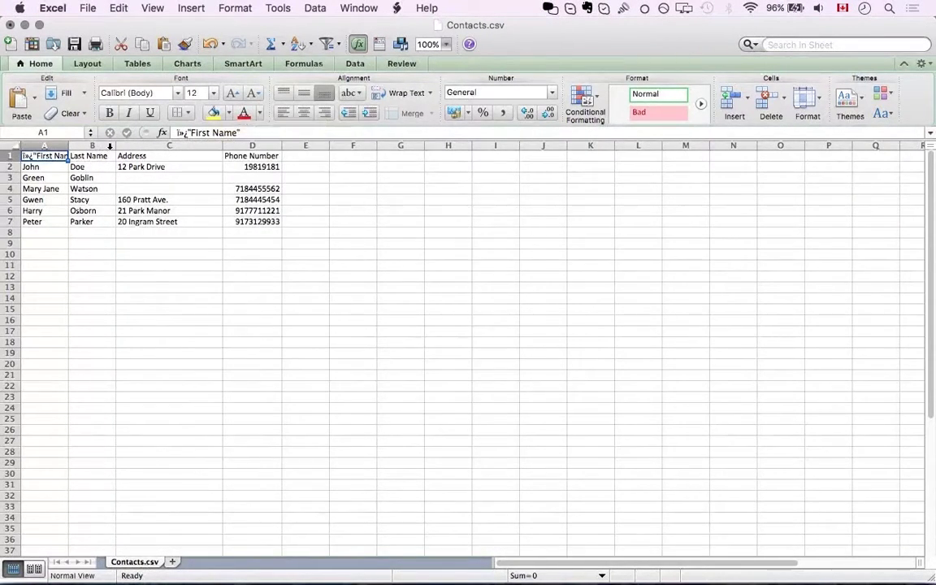
{"action": "left_click_drag", "start_coordinate": [69, 145], "coordinate": [101, 146]}
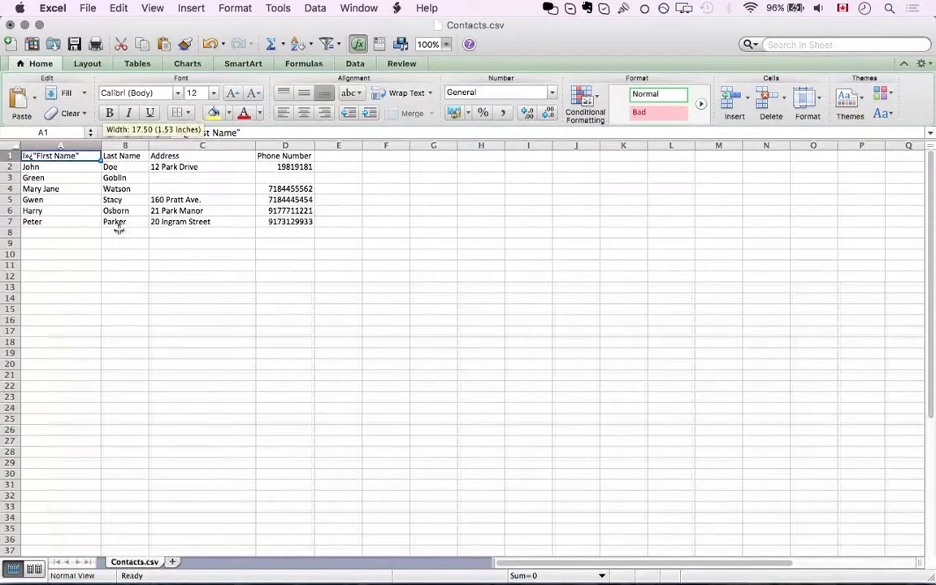
{"action": "left_click", "coordinate": [7, 155]}
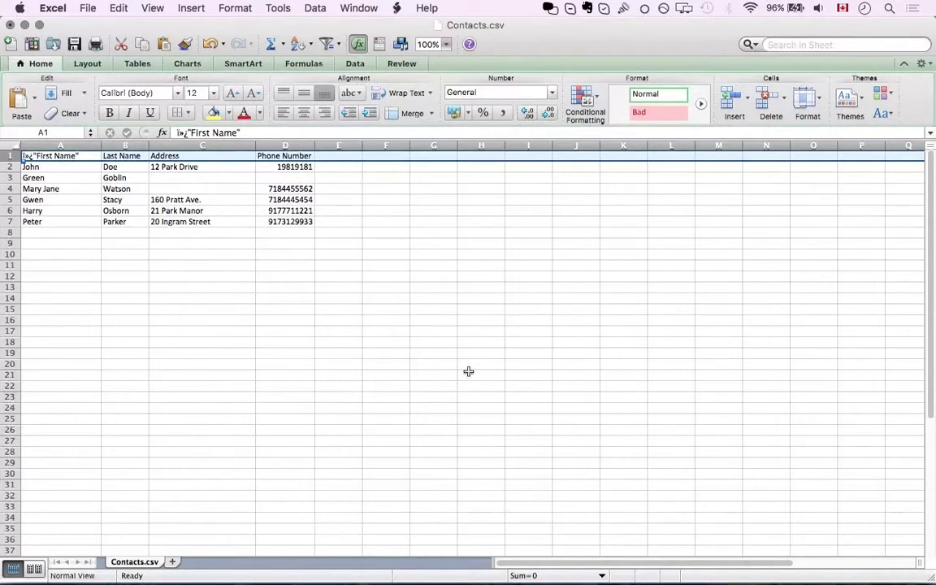
{"action": "mouse_move", "coordinate": [414, 579]}
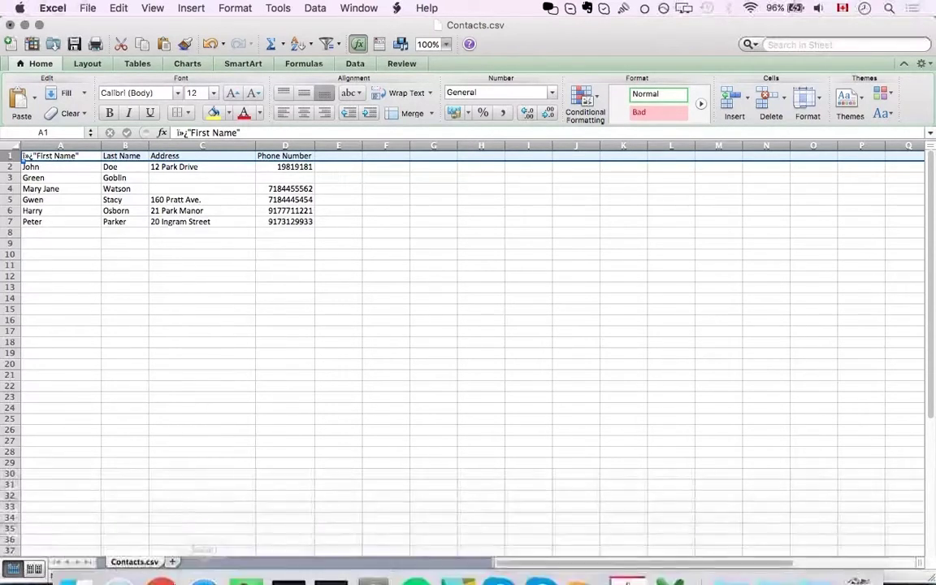
{"action": "left_click", "coordinate": [166, 566]}
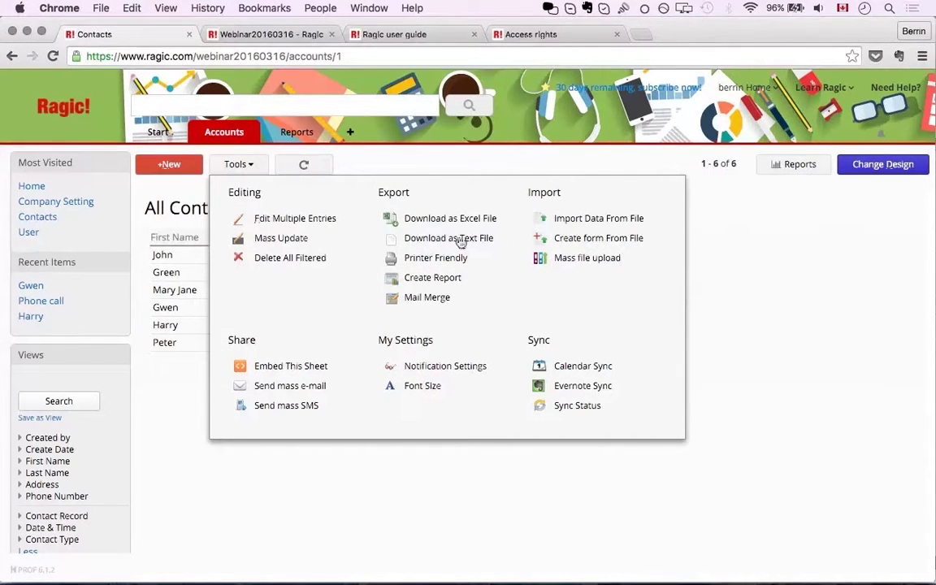
Step: Print contacts printer-friendly as form pages, 5 per page, then return to the Contacts tab
{"action": "left_click", "coordinate": [431, 259]}
{"action": "left_click", "coordinate": [282, 284]}
{"action": "type", "text": "5"}
{"action": "left_click", "coordinate": [288, 317]}
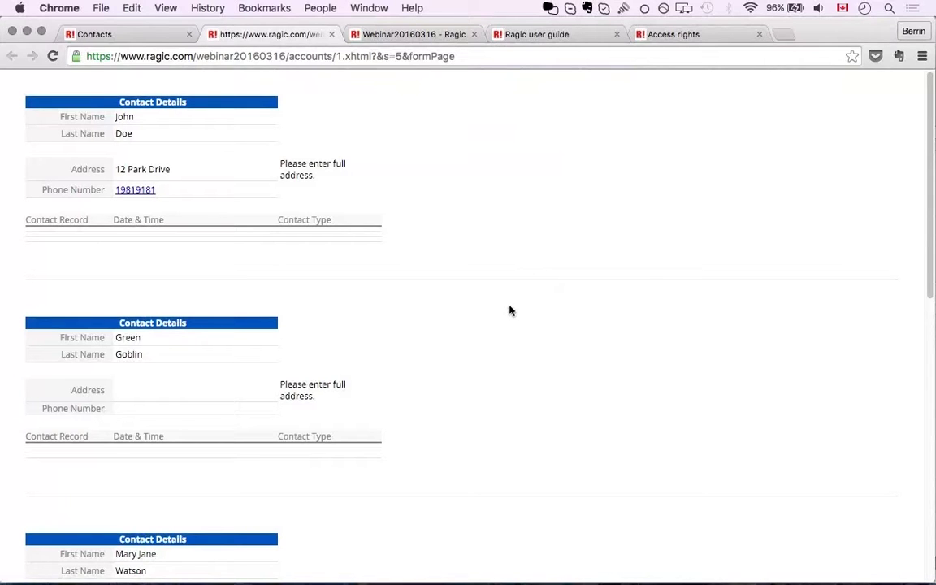
{"action": "scroll", "coordinate": [512, 337], "scroll_direction": "down", "scroll_amount": 5}
{"action": "scroll", "coordinate": [512, 338], "scroll_direction": "down", "scroll_amount": 2}
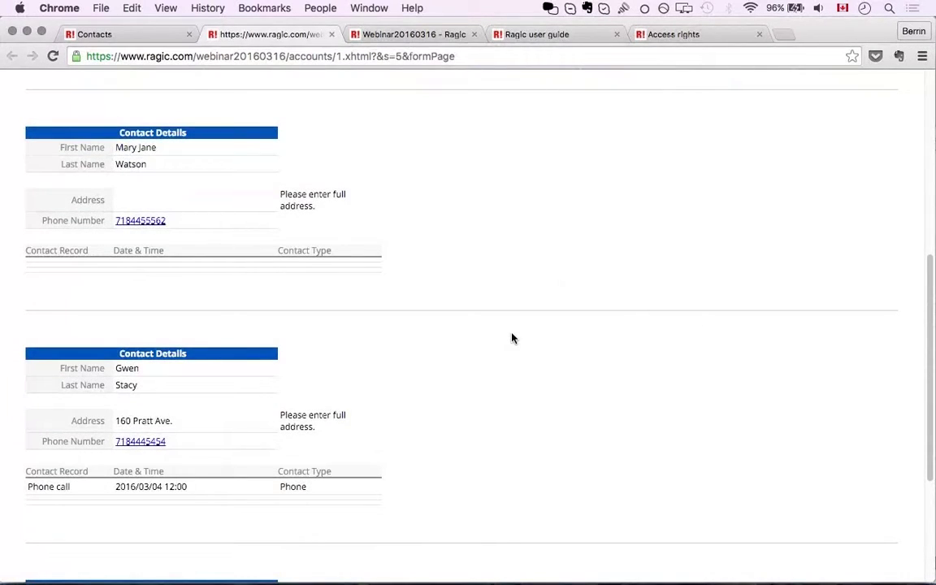
{"action": "scroll", "coordinate": [512, 338], "scroll_direction": "up", "scroll_amount": 6}
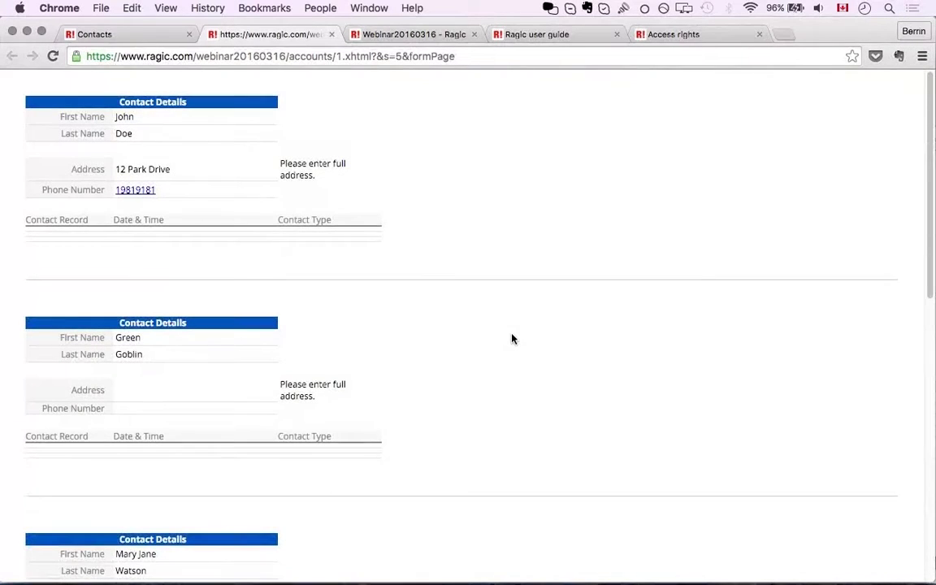
{"action": "left_click", "coordinate": [116, 31]}
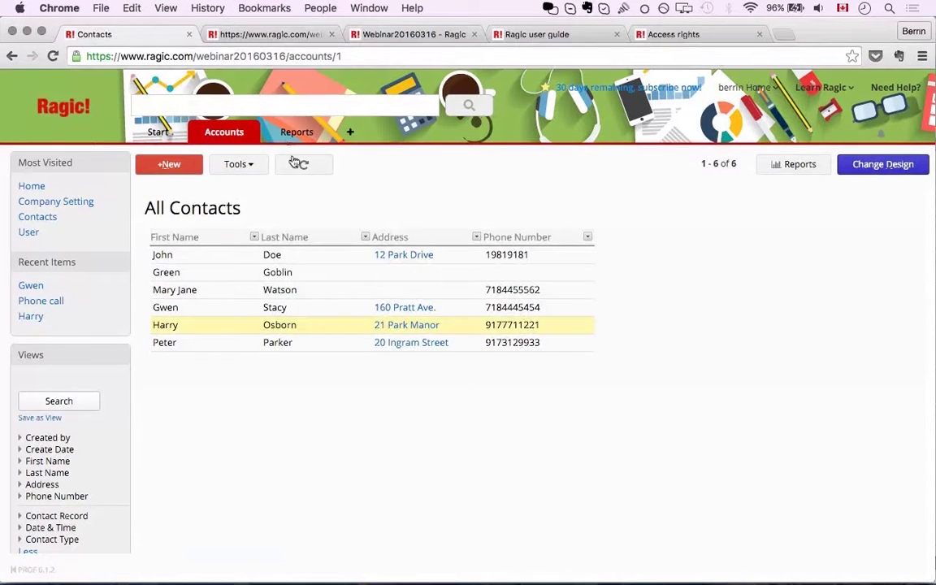
Step: Open the Tools list and put the Contacts sheet into Design Mode
{"action": "left_click", "coordinate": [248, 167]}
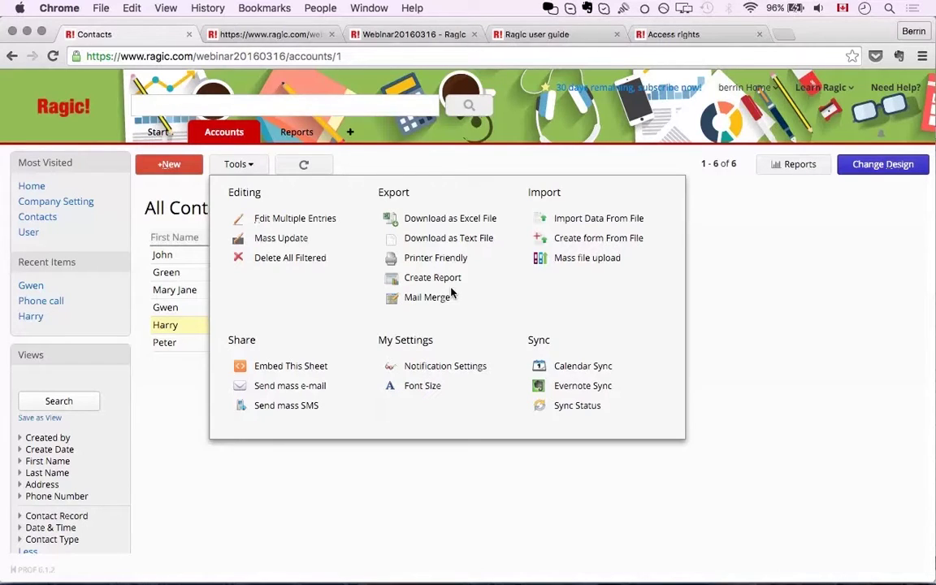
{"action": "left_click", "coordinate": [858, 164]}
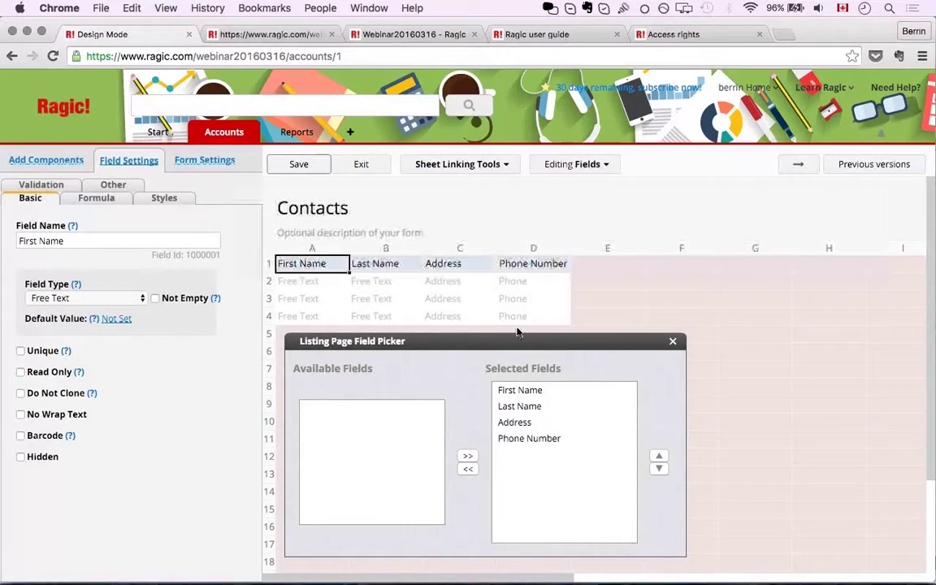
Step: On the form page design, add a field named 'Upload' in cell A13
{"action": "left_click", "coordinate": [789, 168]}
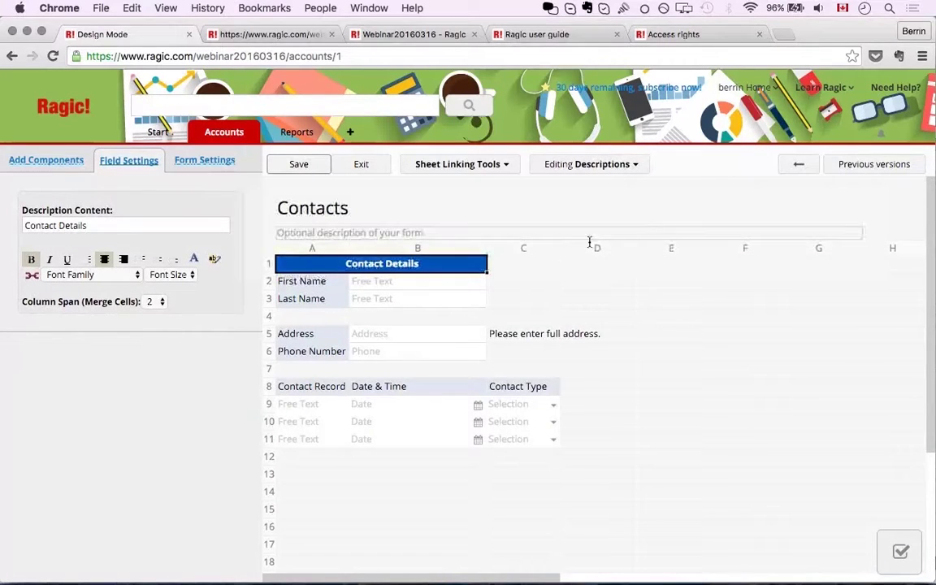
{"action": "left_click", "coordinate": [308, 476]}
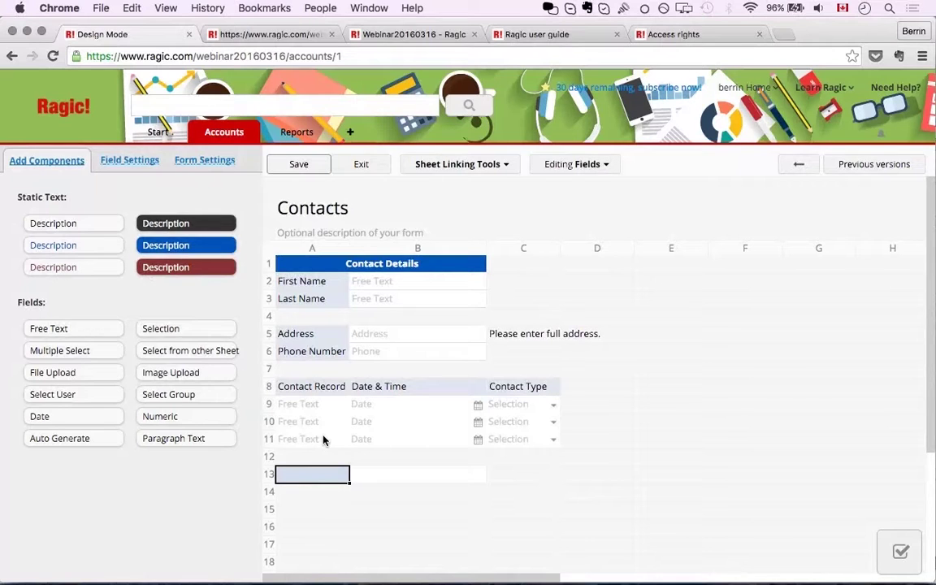
{"action": "type", "text": "Uplood"}
{"action": "key", "text": "BackSpace"}
{"action": "key", "text": "BackSpace"}
{"action": "key", "text": "BackSpace"}
{"action": "type", "text": "io"}
{"action": "key", "text": "BackSpace"}
{"action": "key", "text": "BackSpace"}
{"action": "type", "text": "o"}
{"action": "key", "text": "BackSpace"}
{"action": "type", "text": "oad"}
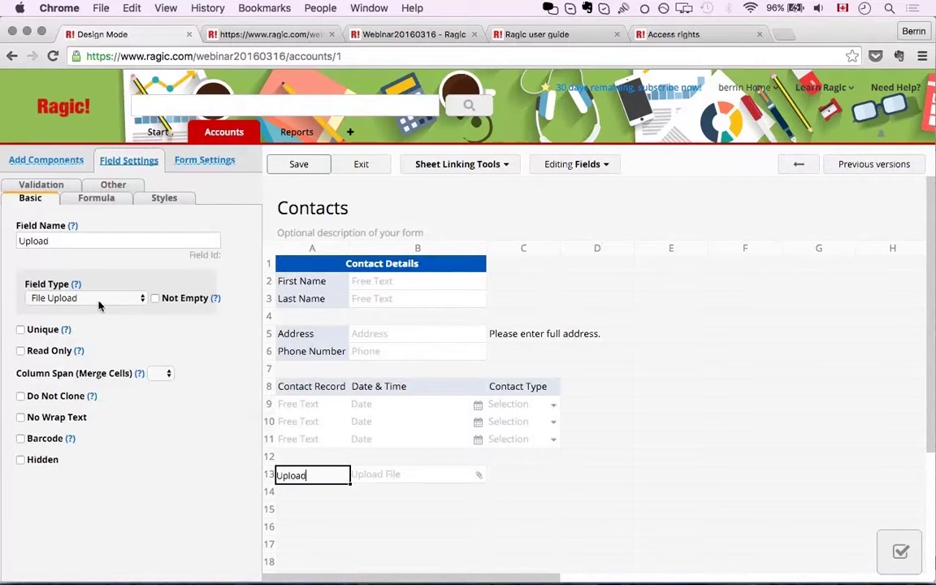
Step: Confirm the Upload field type is File Upload and exit design mode
{"action": "left_click", "coordinate": [99, 301]}
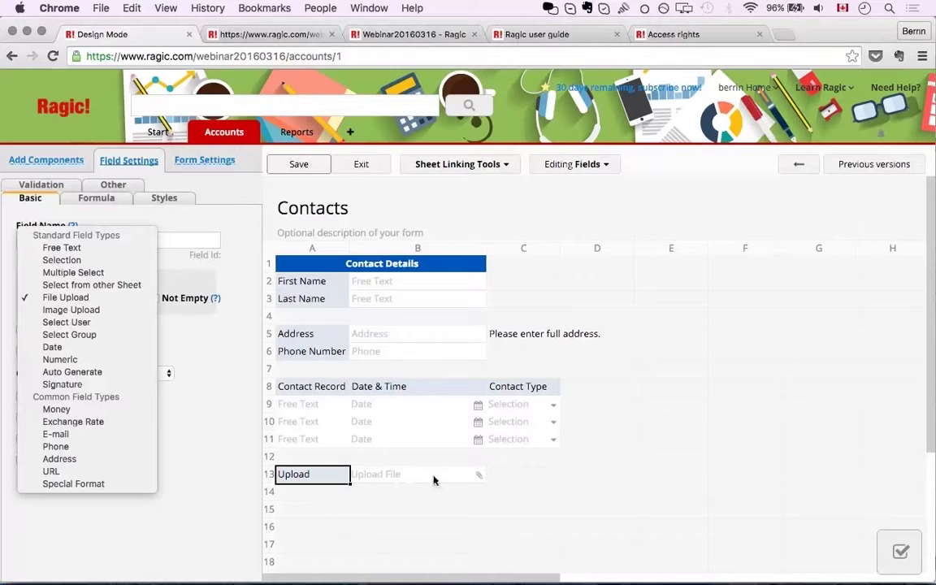
{"action": "left_click", "coordinate": [358, 159]}
{"action": "left_click", "coordinate": [360, 162]}
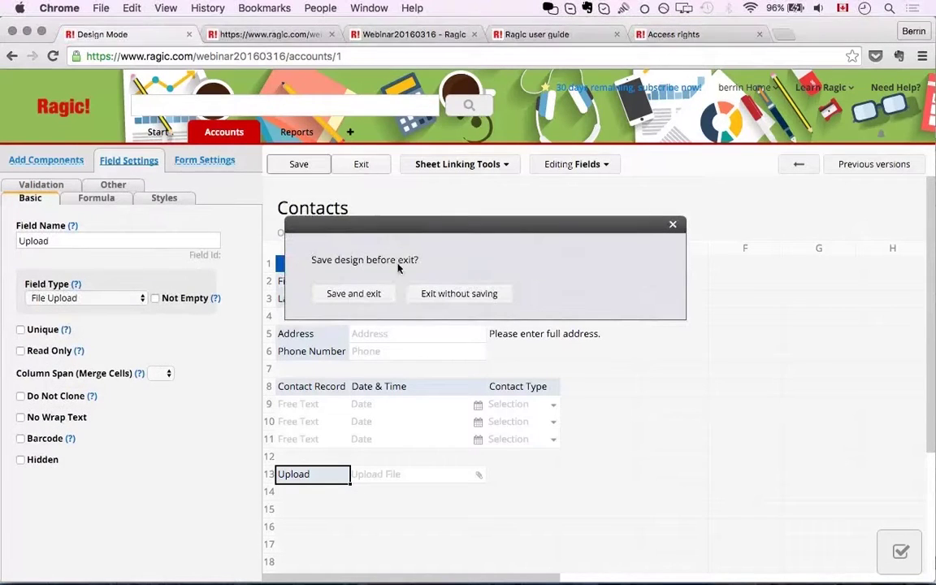
Step: Save the design, return to the All Contacts listing, then try the search box and Start menu
{"action": "left_click", "coordinate": [369, 294]}
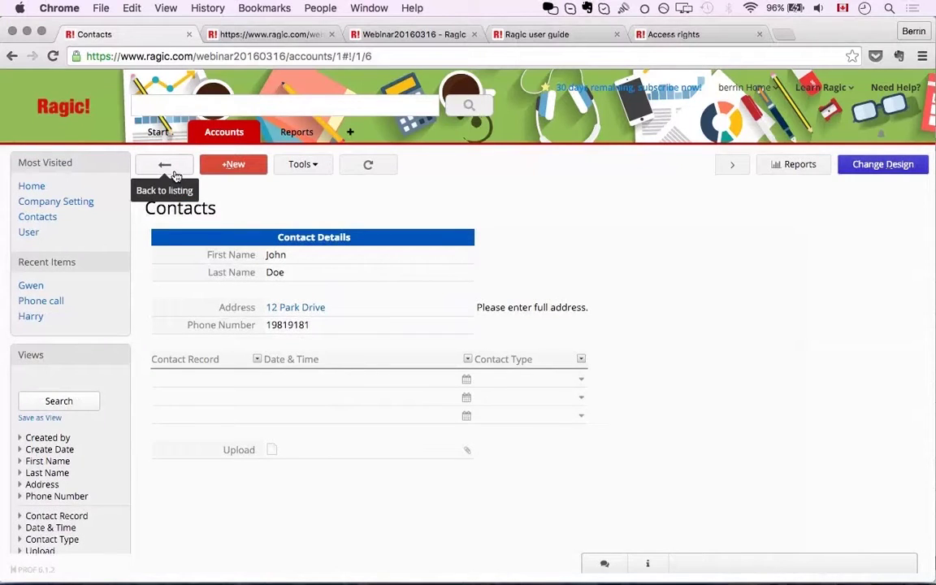
{"action": "left_click", "coordinate": [165, 165]}
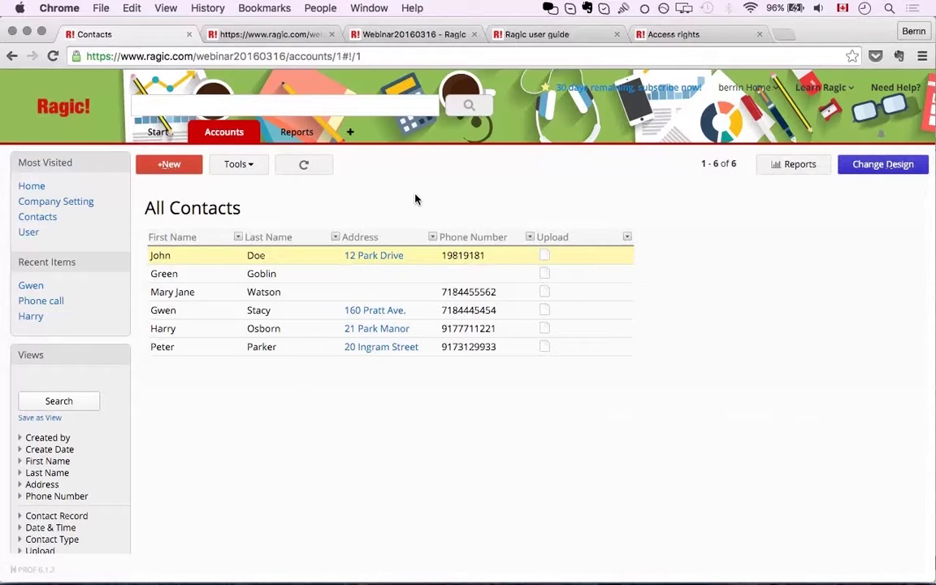
{"action": "left_click", "coordinate": [321, 108]}
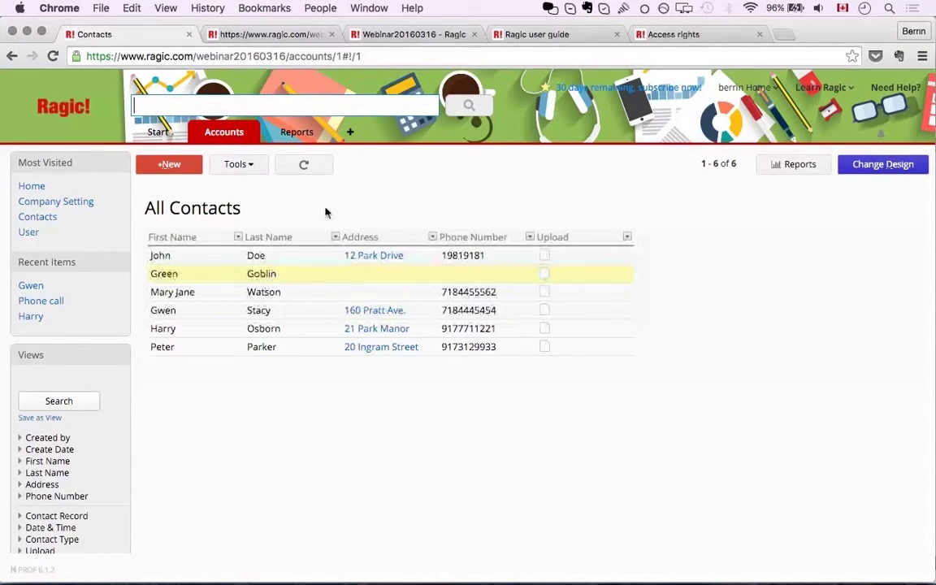
{"action": "left_click", "coordinate": [165, 139]}
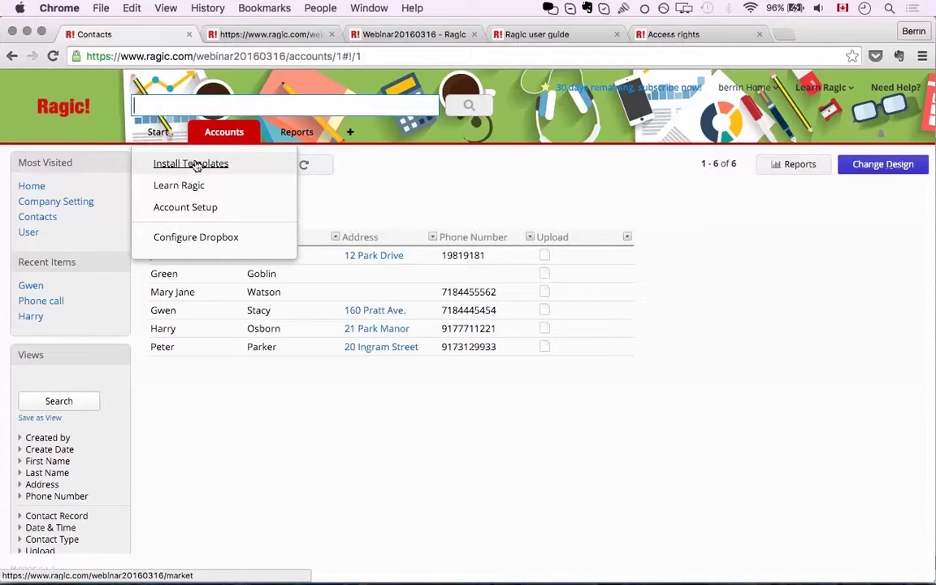
Step: Replace the doc/11/Access-rights part of the help page's address with homeDoc
{"action": "left_click", "coordinate": [648, 35]}
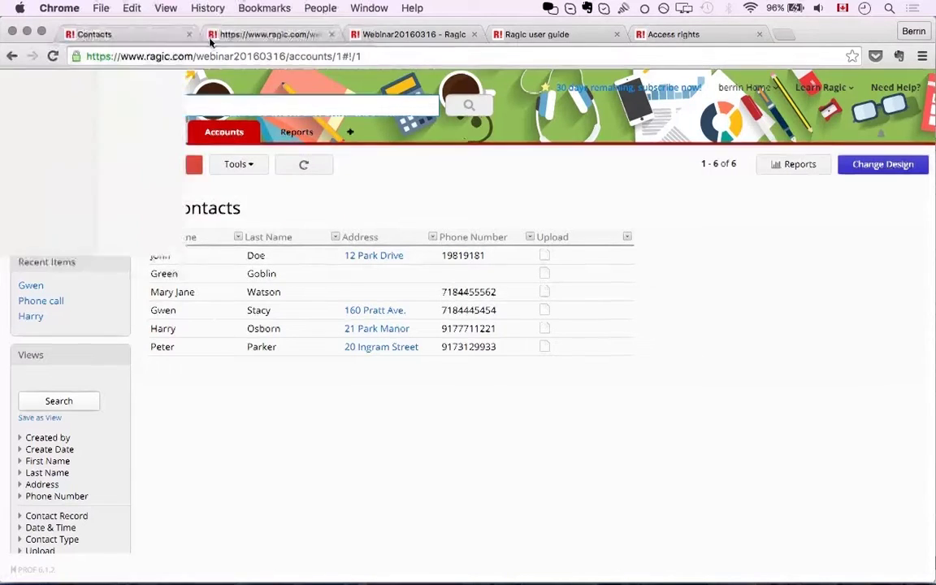
{"action": "left_click", "coordinate": [208, 57]}
{"action": "left_click", "coordinate": [193, 56]}
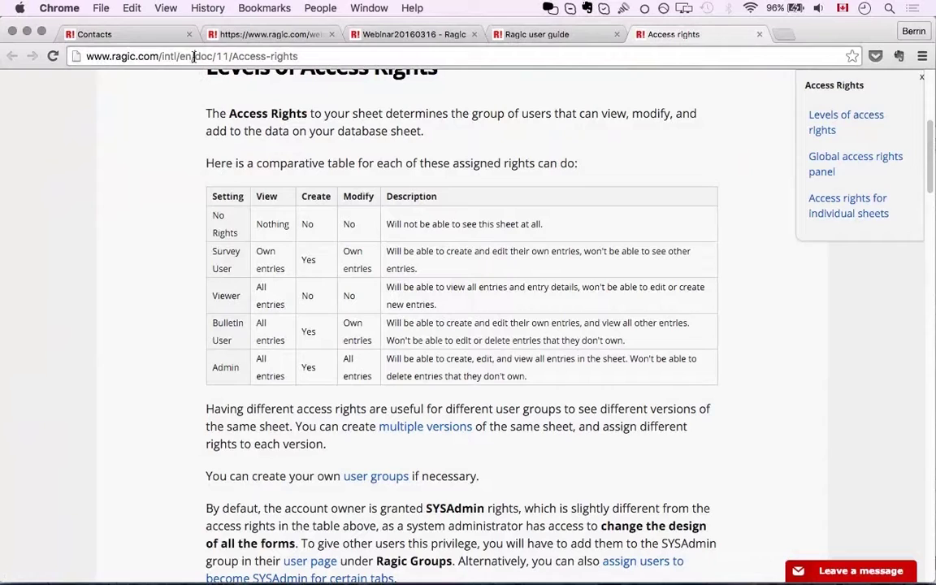
{"action": "left_click_drag", "start_coordinate": [193, 56], "coordinate": [297, 47]}
{"action": "type", "text": "home"}
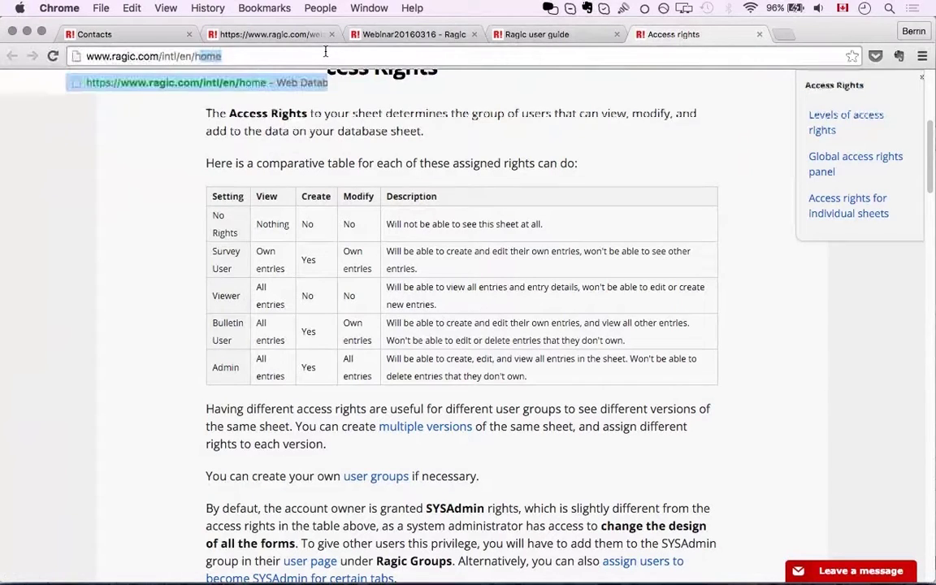
{"action": "type", "text": "Doc"}
{"action": "key", "text": "super+a"}
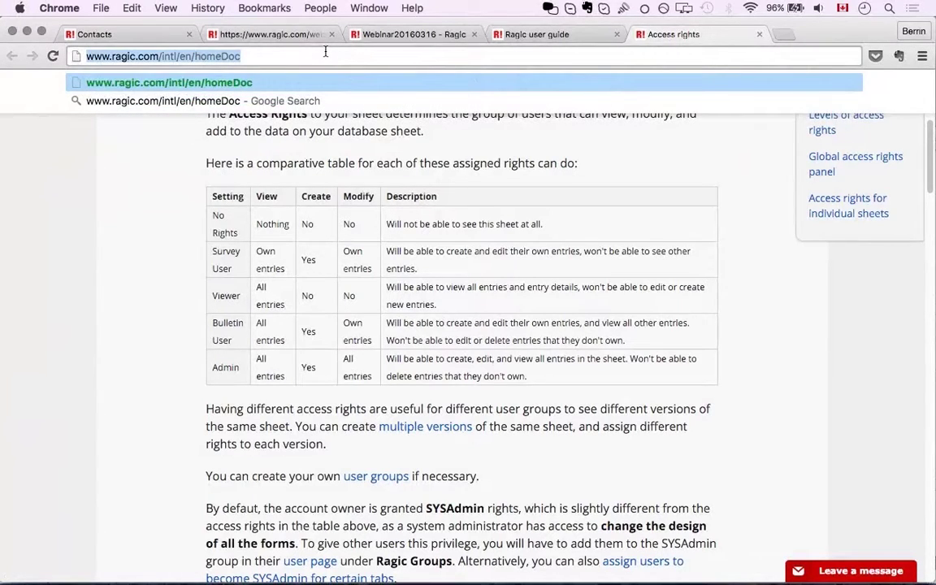
Step: Back in the browser, close the printer-friendly form pages tab beside the All Contacts list
{"action": "key", "text": "super+Tab"}
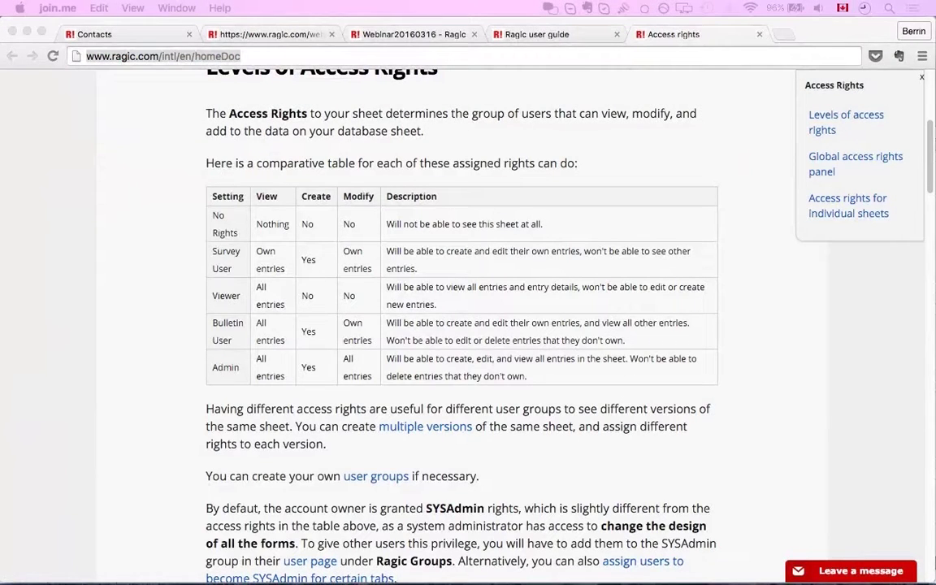
{"action": "left_click", "coordinate": [669, 35]}
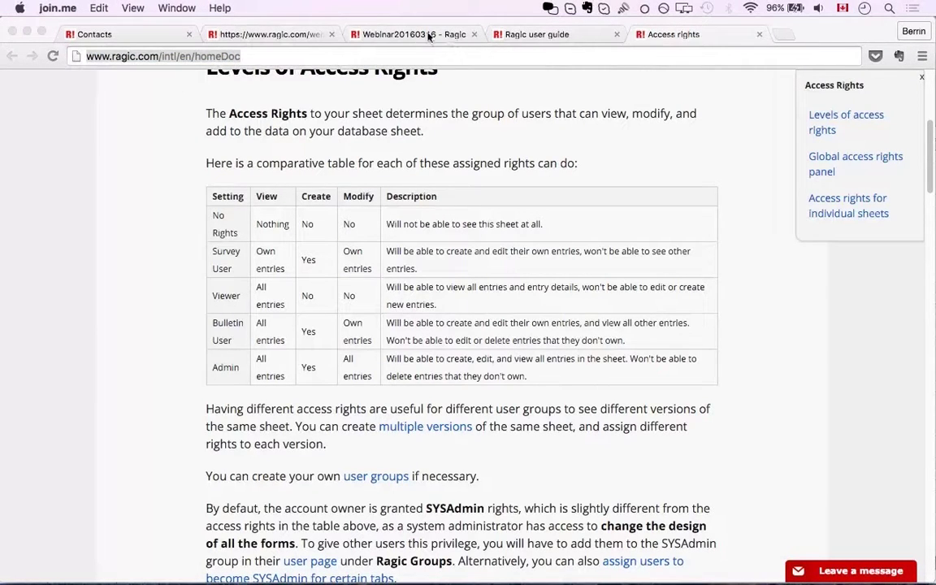
{"action": "left_click", "coordinate": [234, 35]}
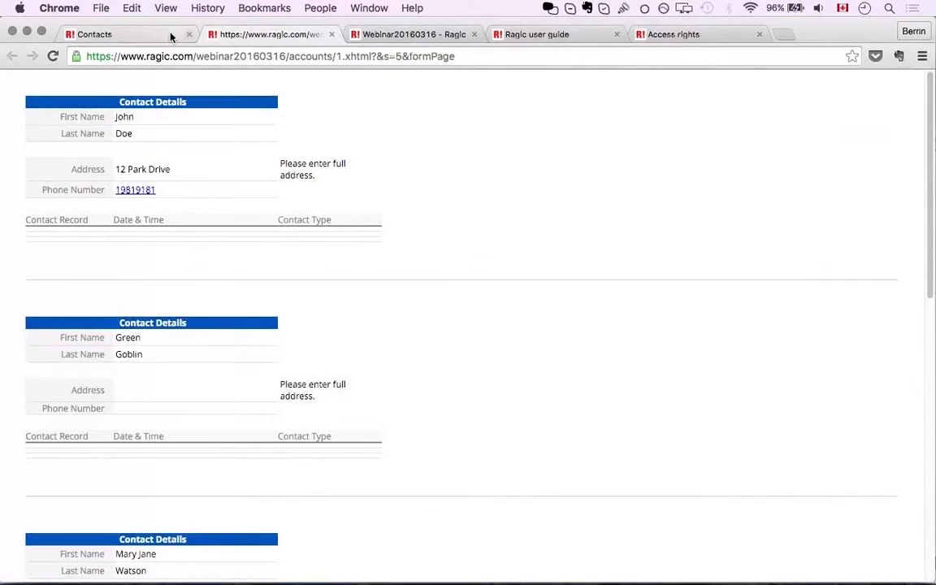
{"action": "left_click", "coordinate": [173, 35]}
{"action": "left_click", "coordinate": [331, 34]}
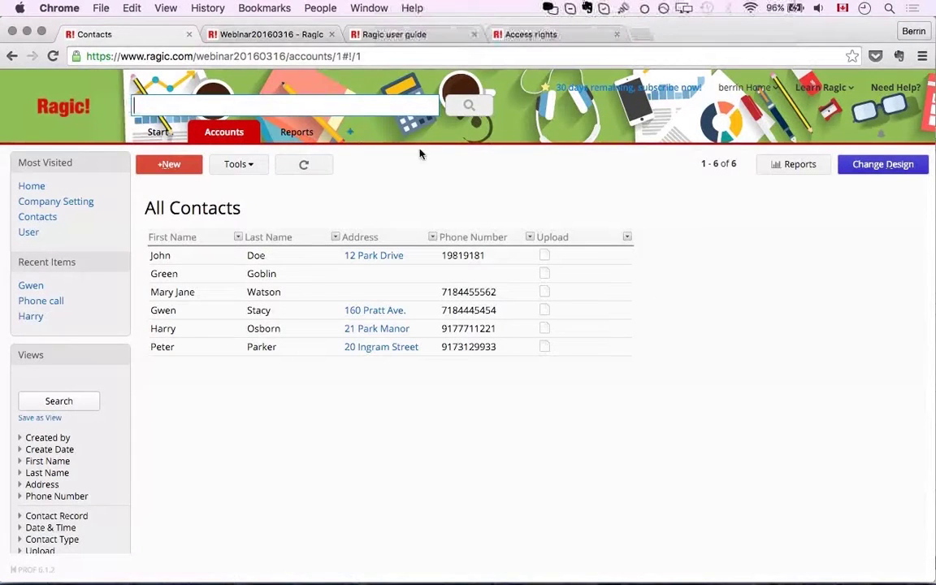